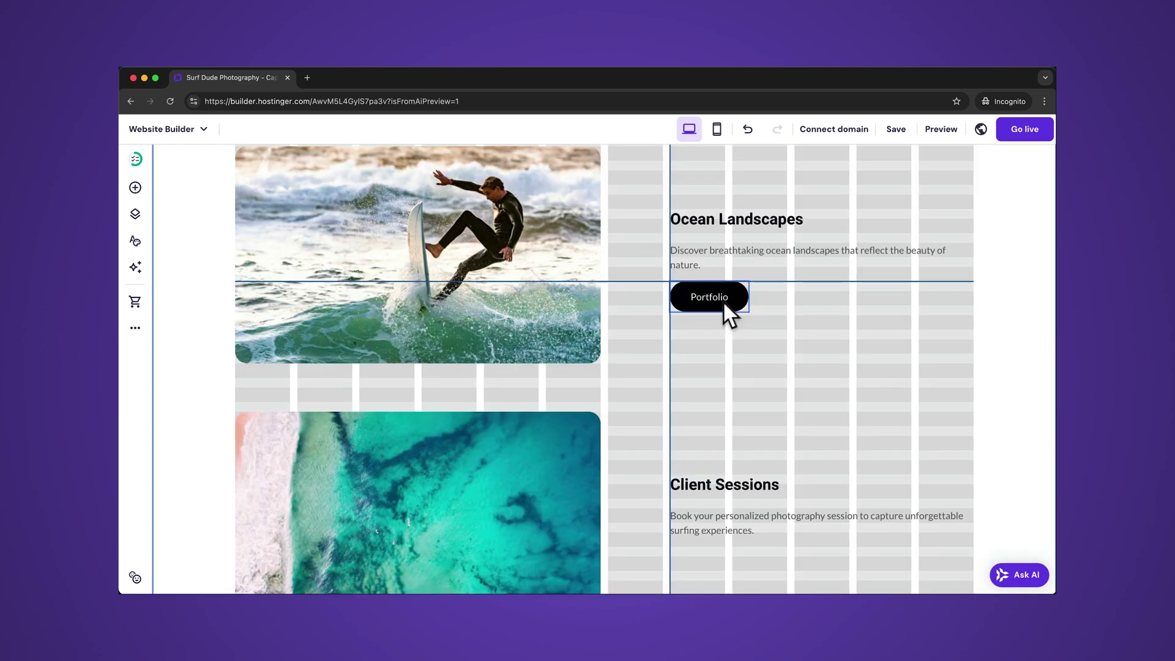
Nudge the Portfolio button under the Ocean Landscapes text and open the site-wide text styles editor
drag(722, 305, 726, 314)
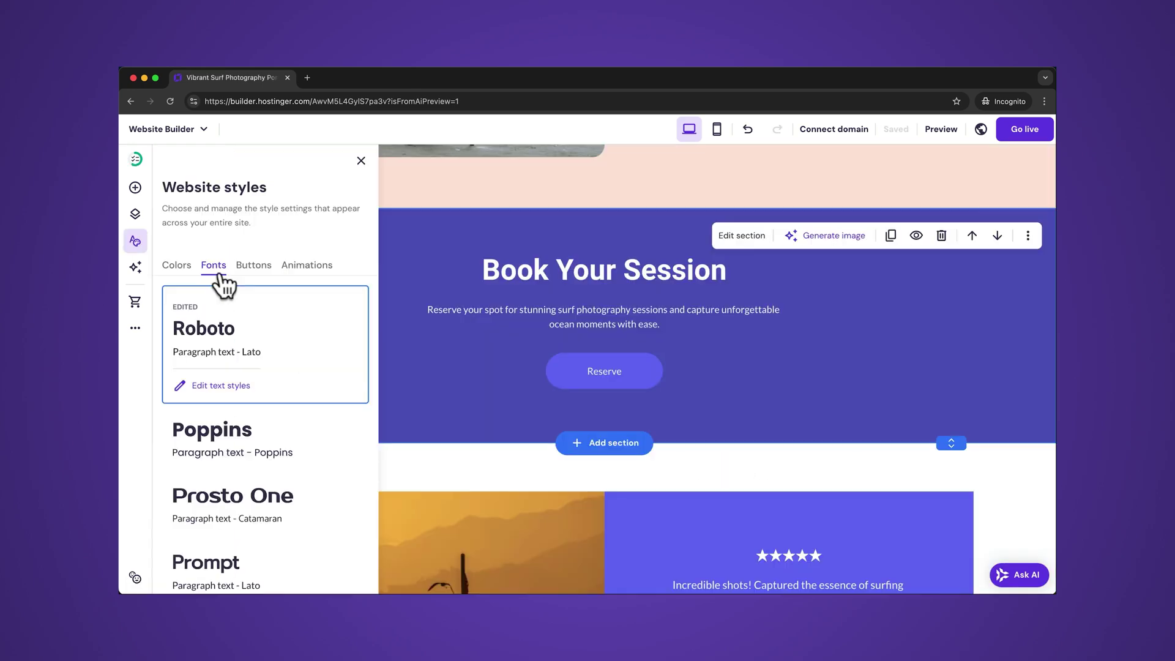
click(214, 394)
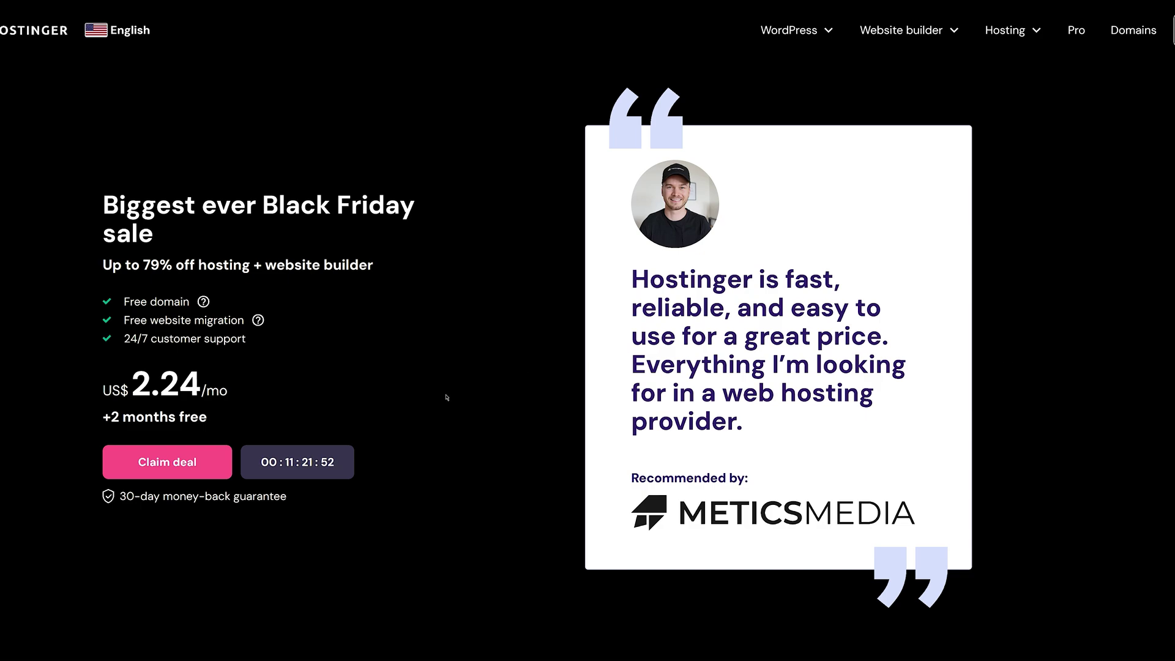
Claim the Black Friday deal and view the pricing plans, with Premium at US$ 2.24/mo
click(174, 464)
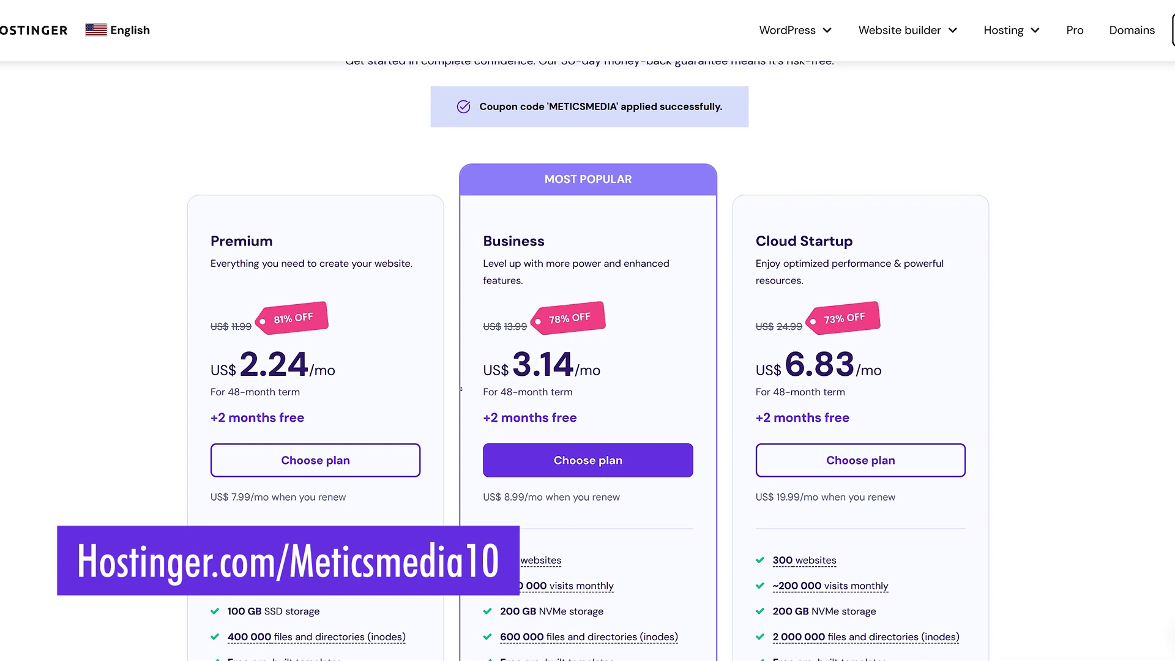
scroll(414, 336, down, 2)
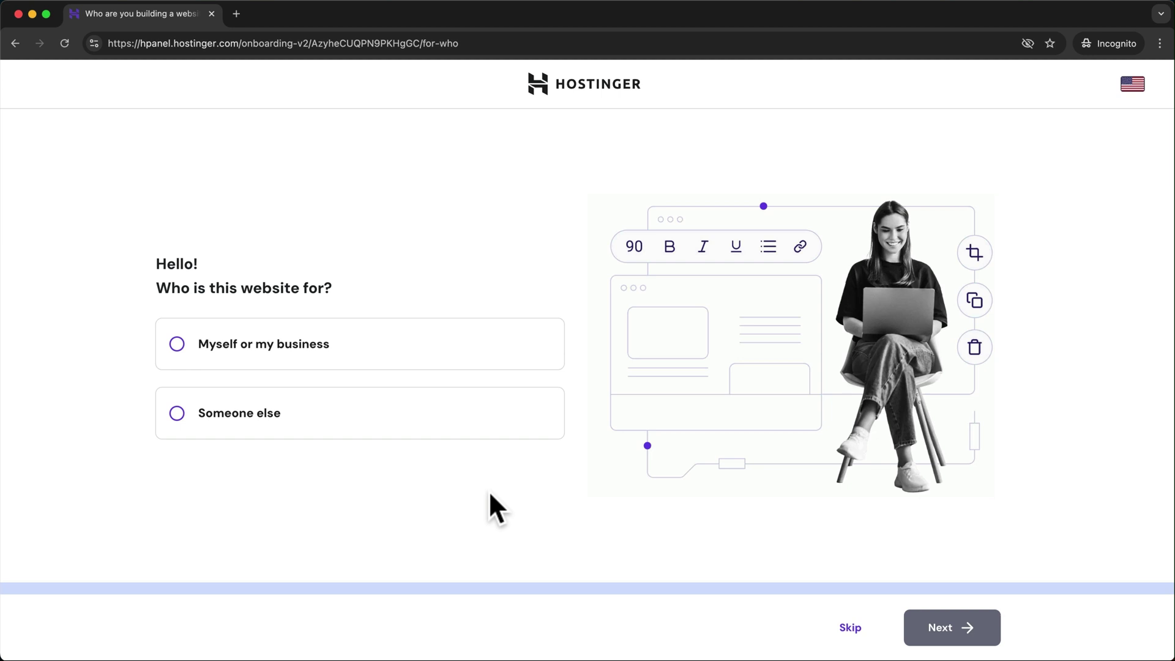
Complete onboarding: site for myself or my business, new website, Hostinger Website Builder, temporary domain
click(304, 362)
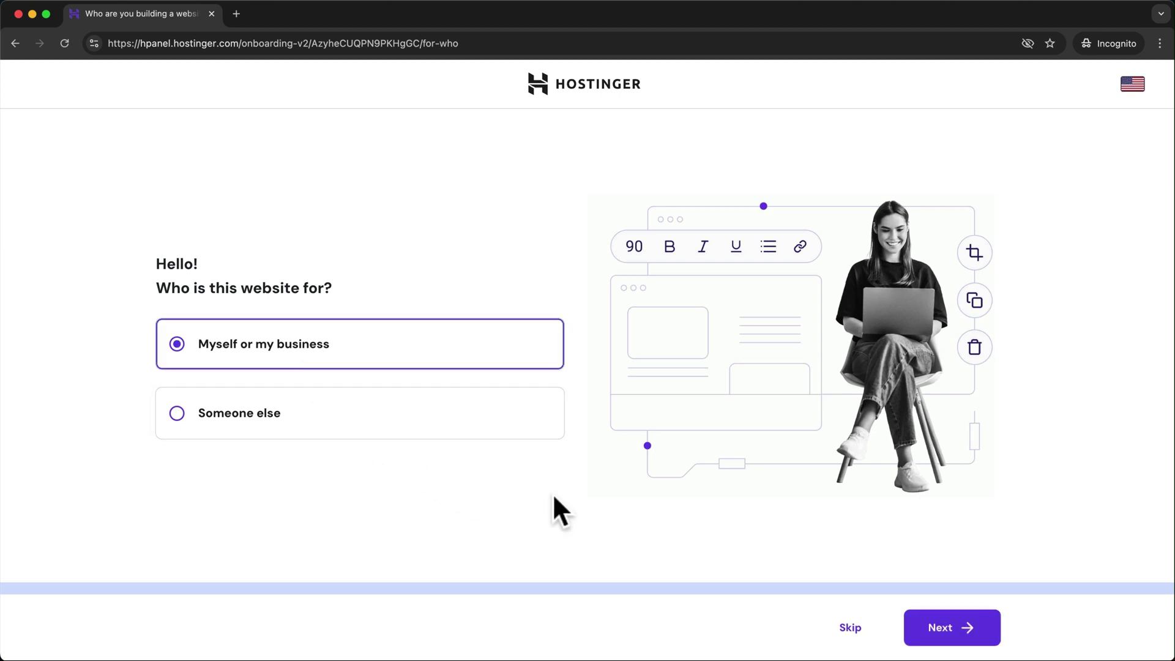
click(938, 640)
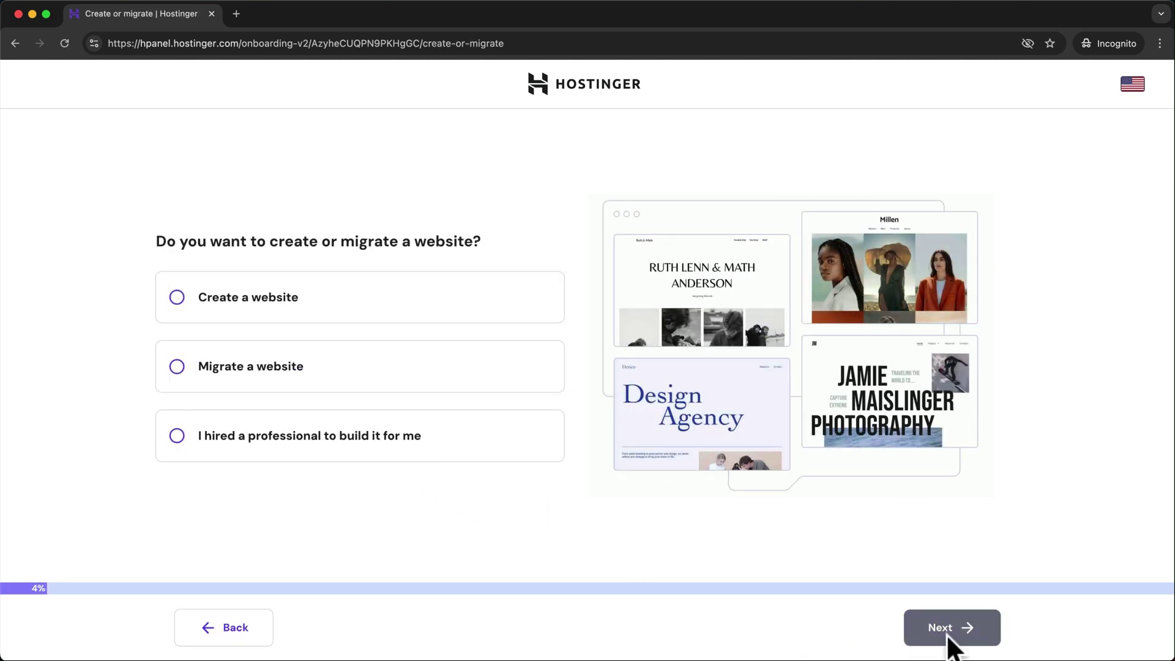
click(269, 316)
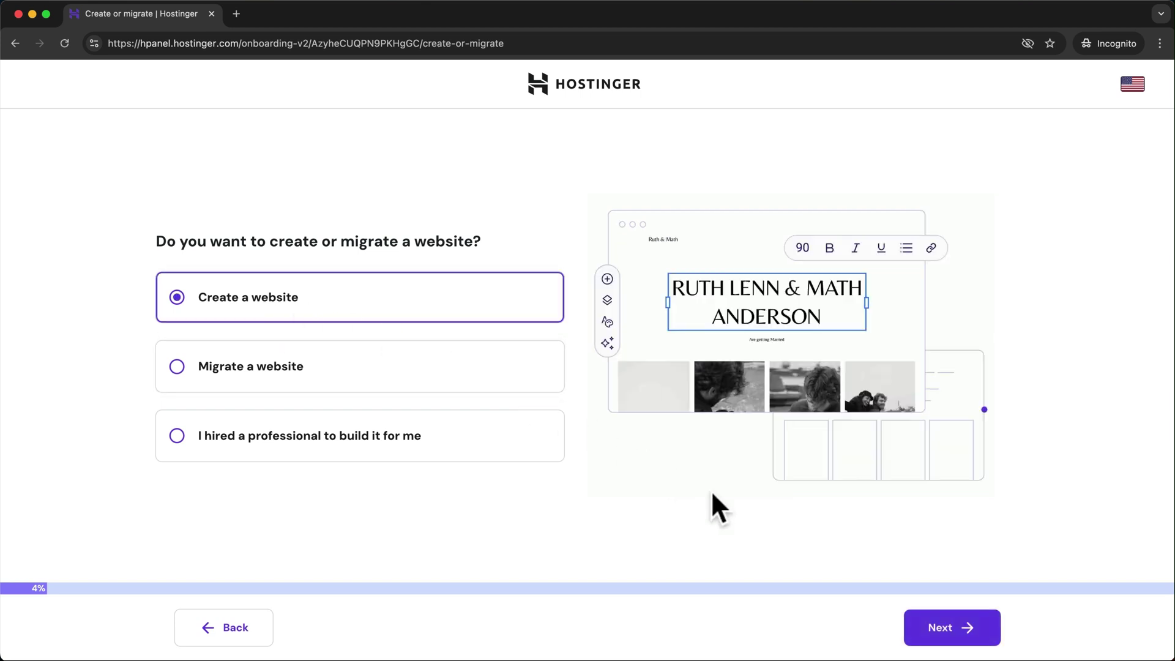
click(948, 628)
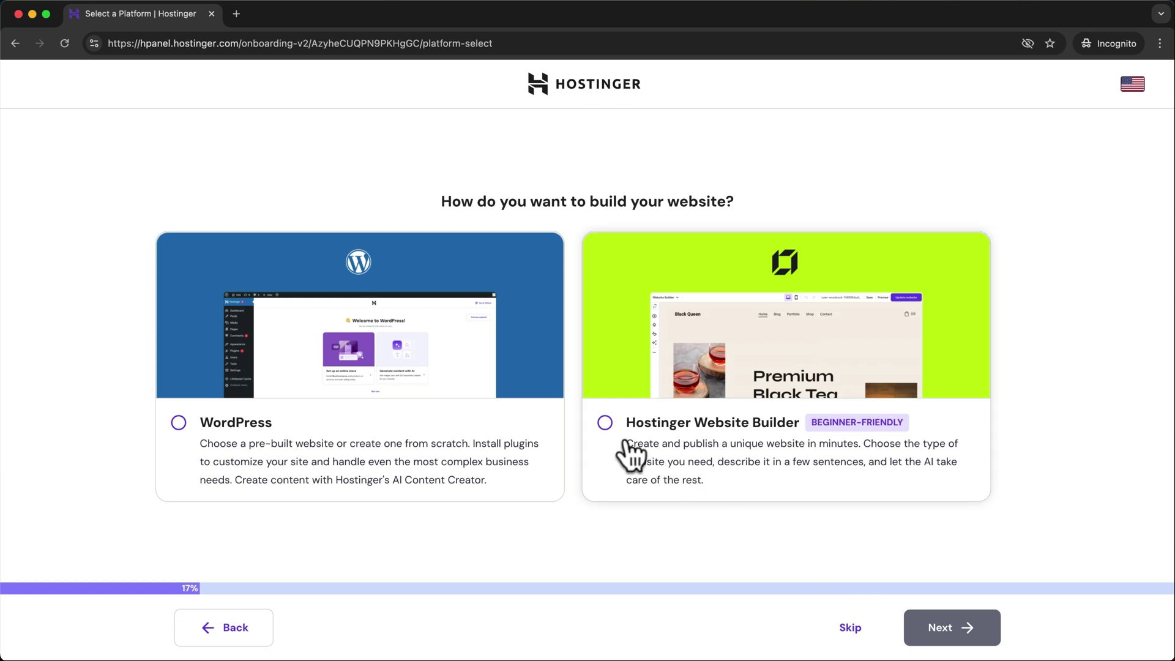
click(604, 422)
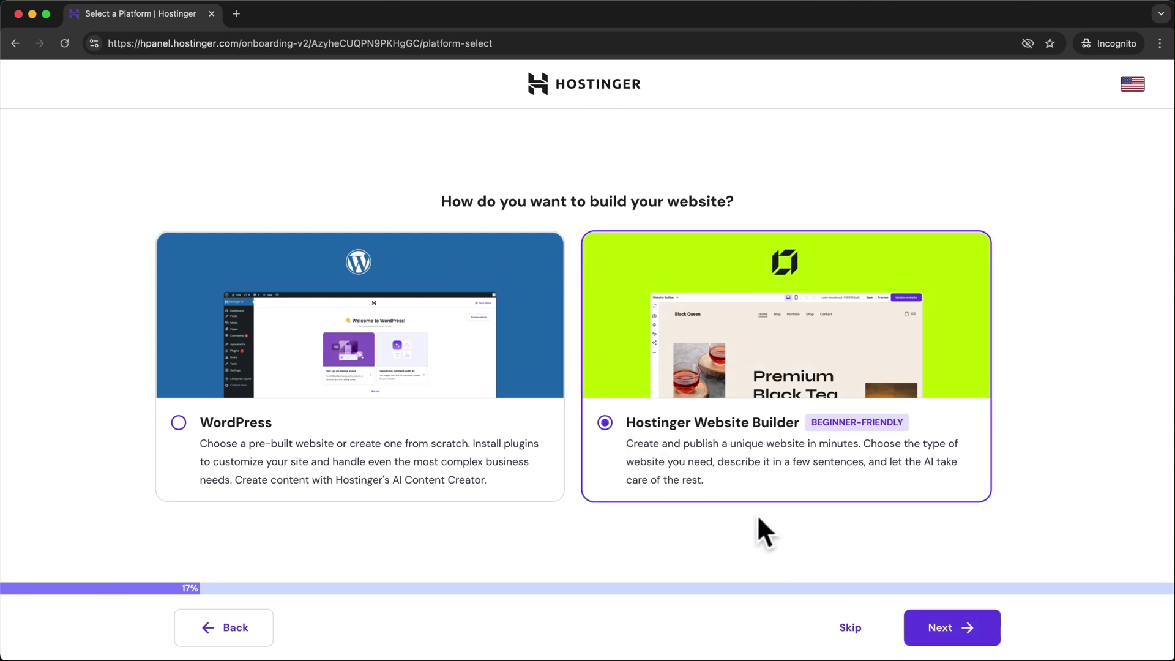
click(945, 630)
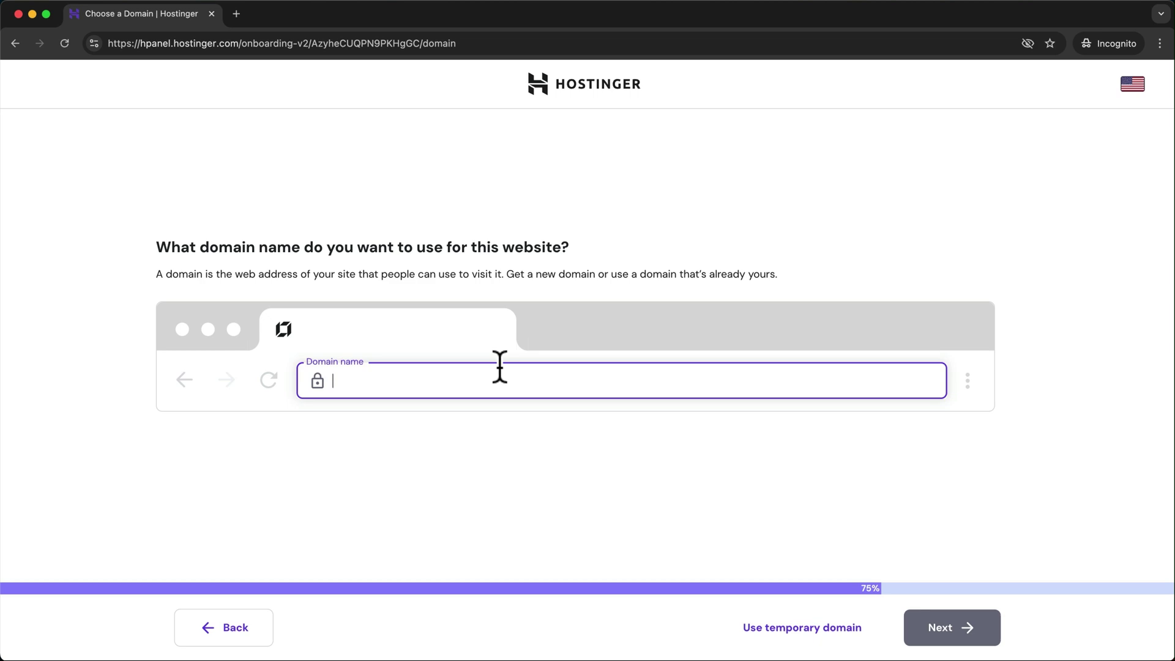
click(804, 632)
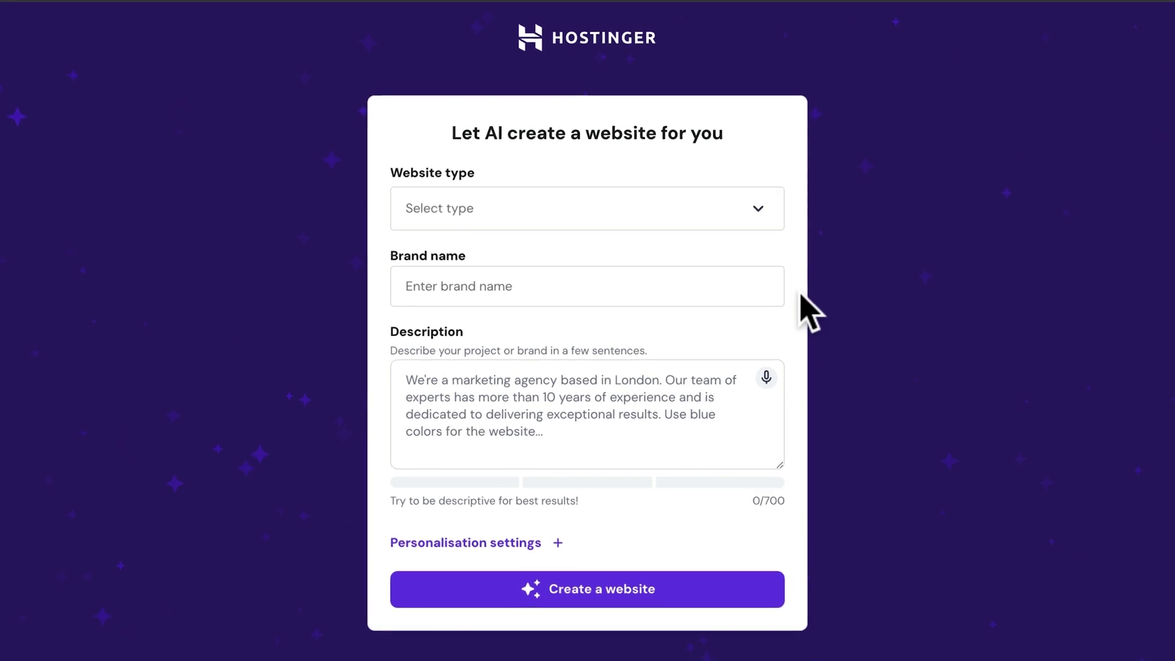
Set the website type to Portfolio and the brand name to 'Surf Dude'
click(757, 211)
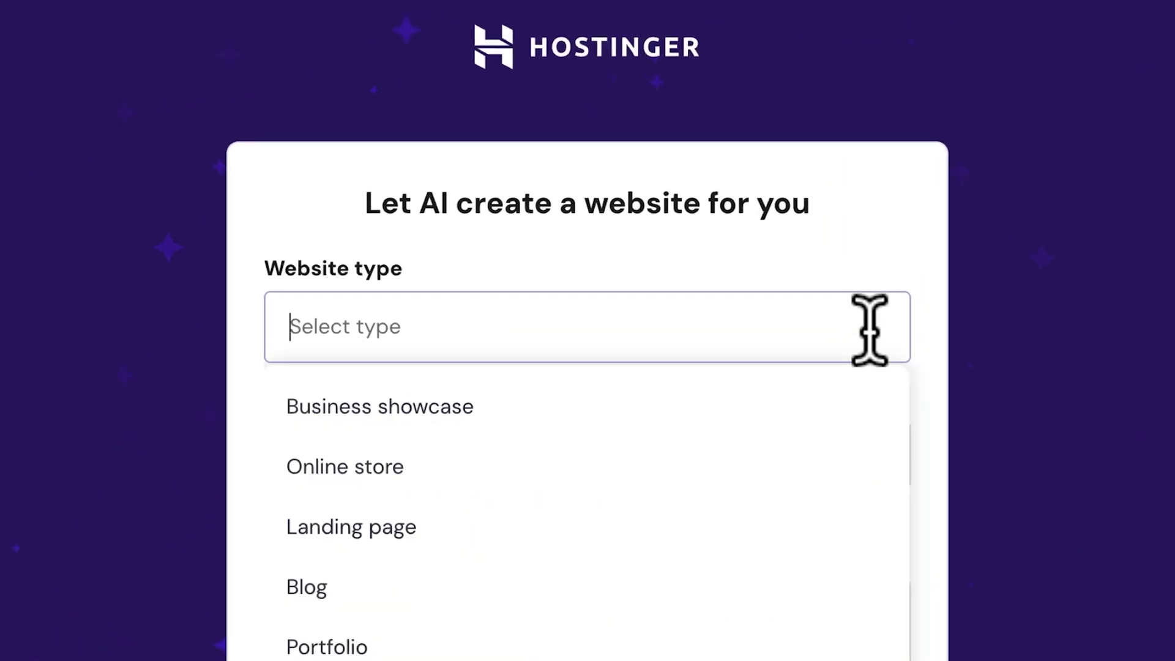
click(545, 636)
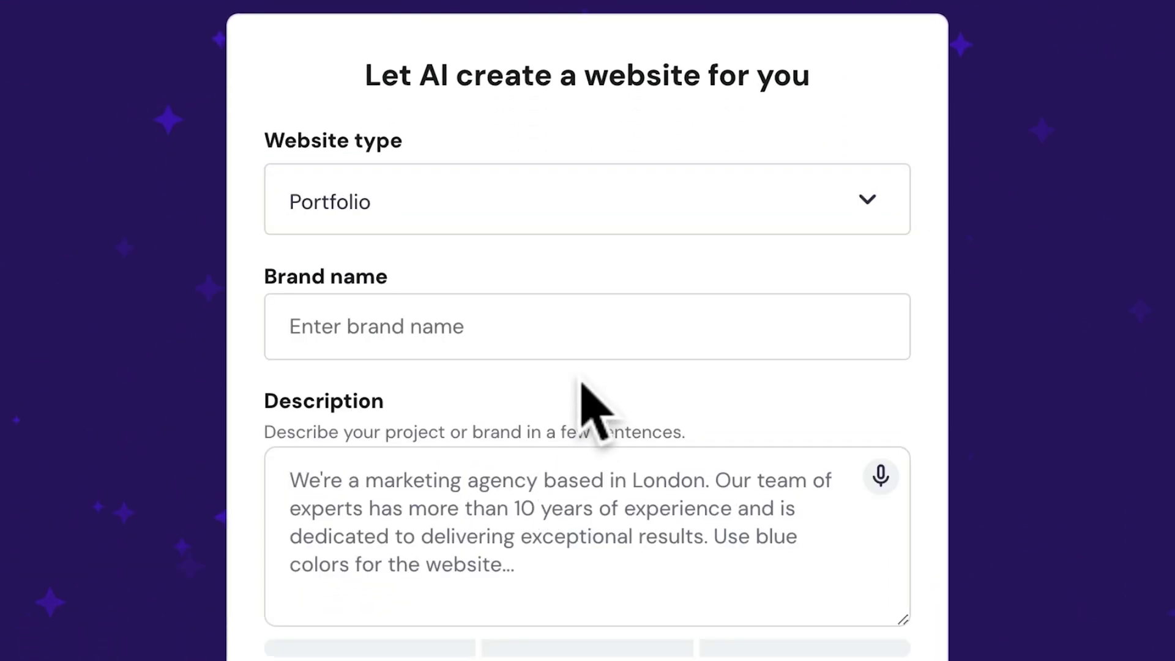
click(523, 333)
text(Surf Dude)
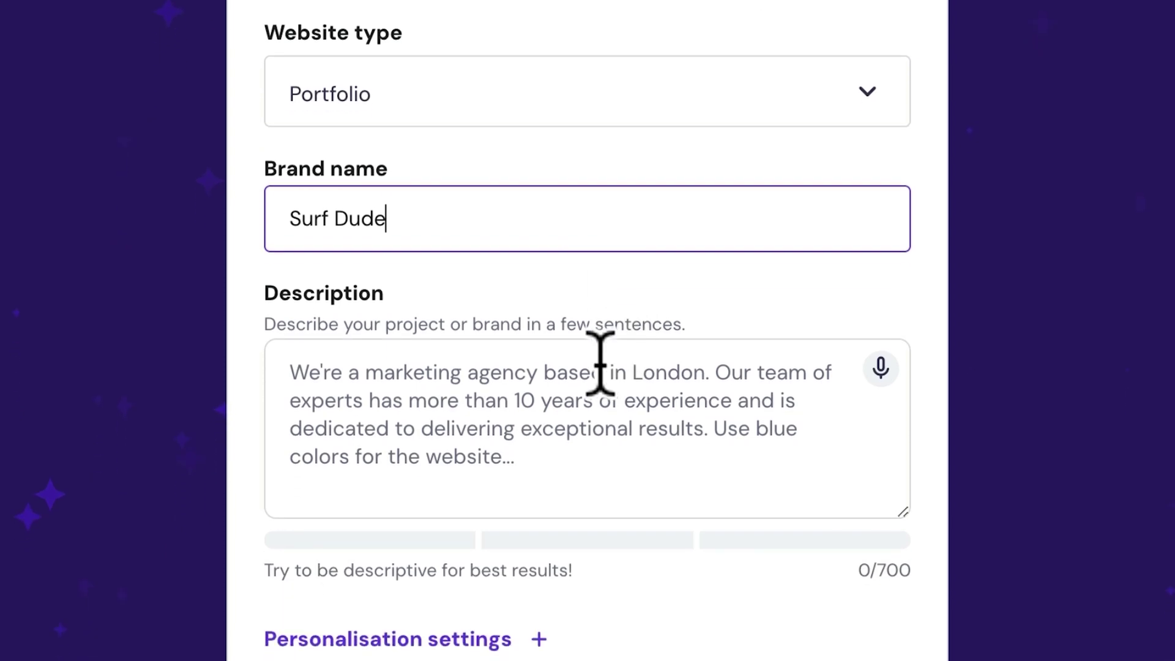
Write the surfing-photographer description with design preferences and Roboto and Lato fonts
click(569, 303)
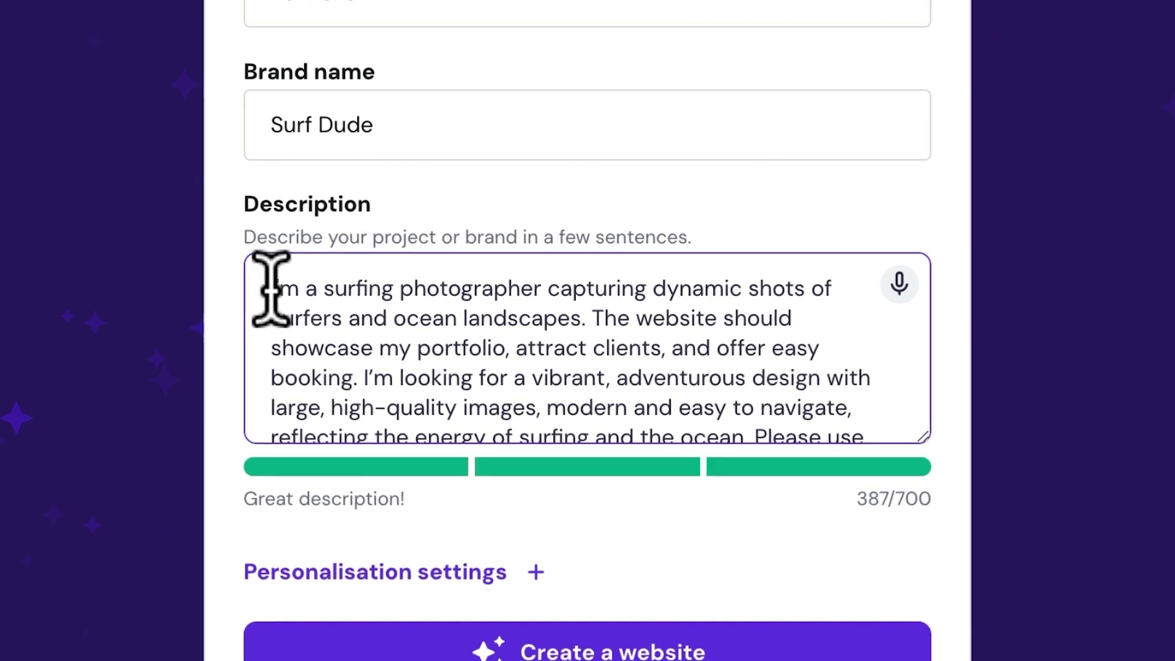
drag(271, 288, 361, 374)
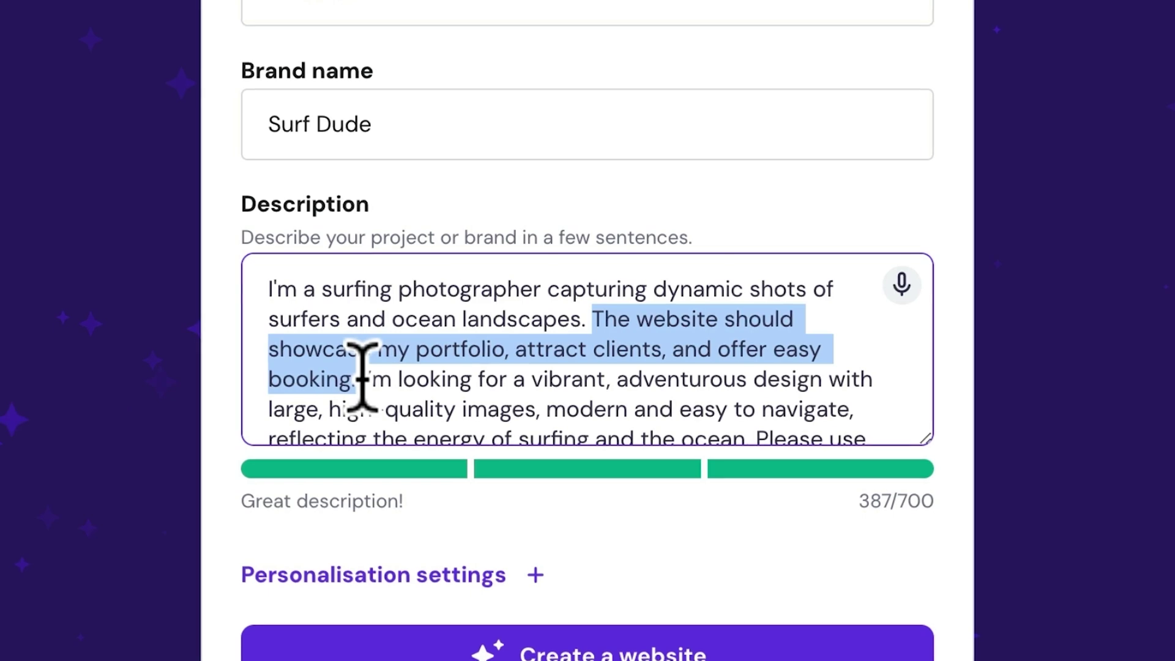
click(362, 374)
drag(363, 375, 873, 488)
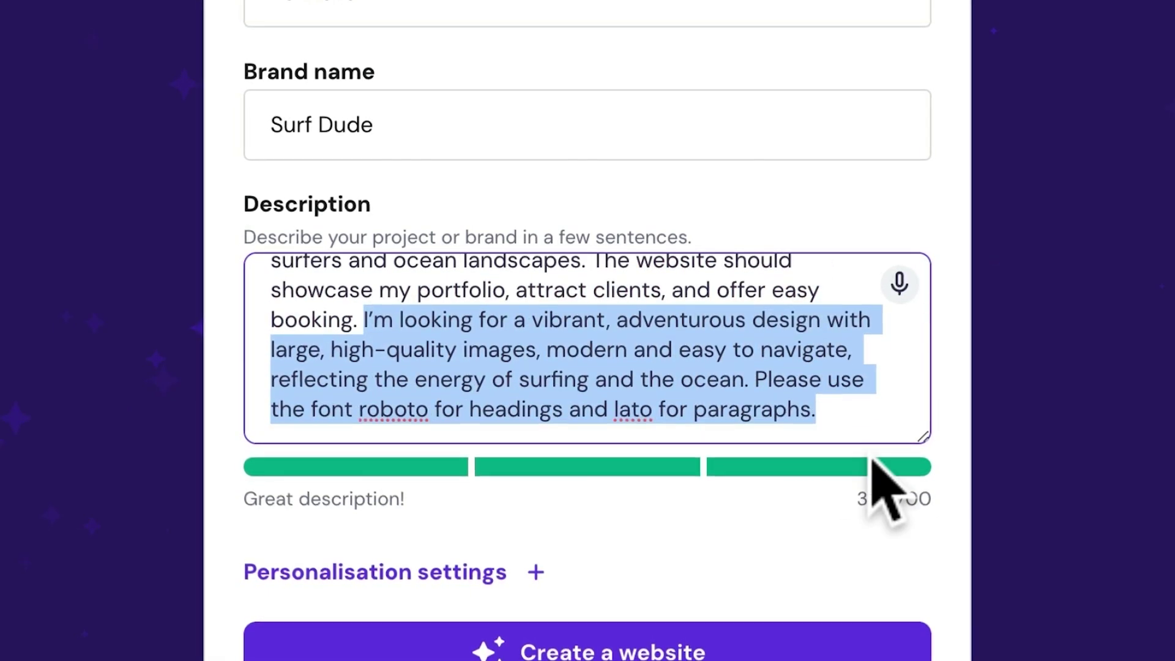
click(759, 379)
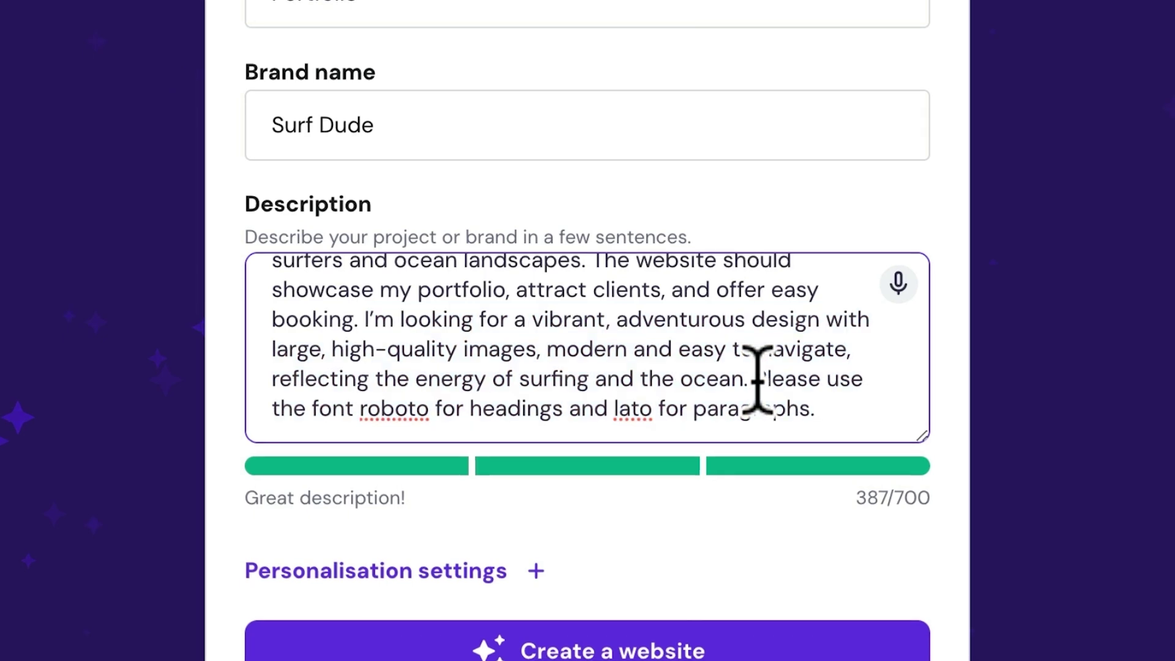
drag(755, 378, 838, 416)
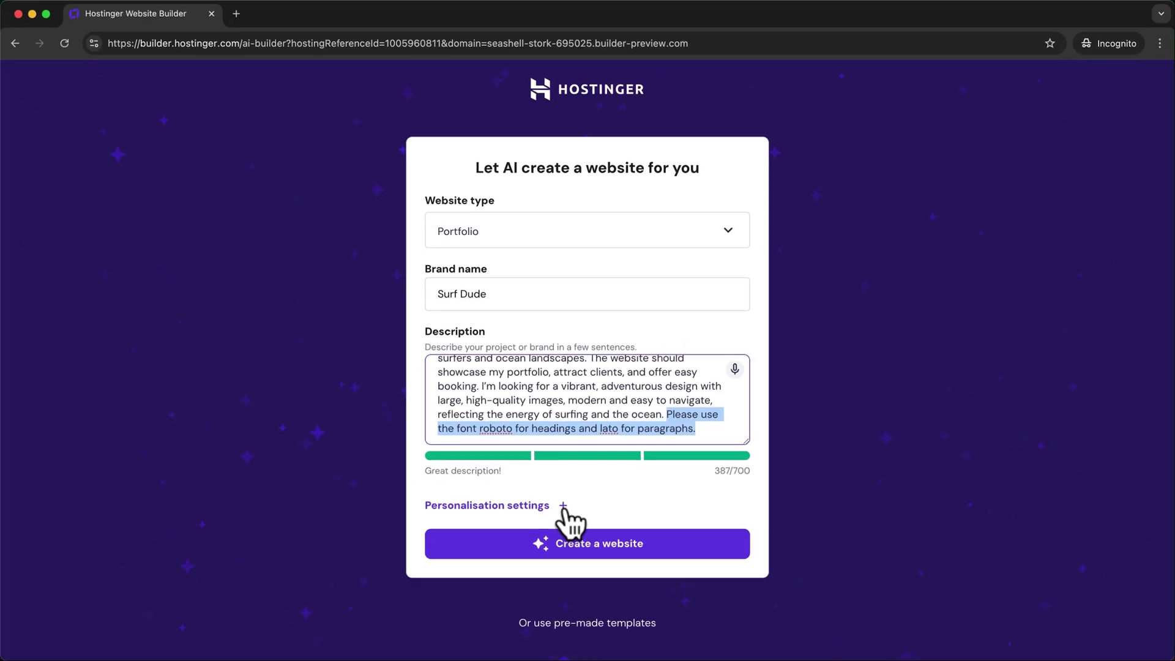
Choose the peach, navy and blue preset colour palette and generate the website
click(562, 506)
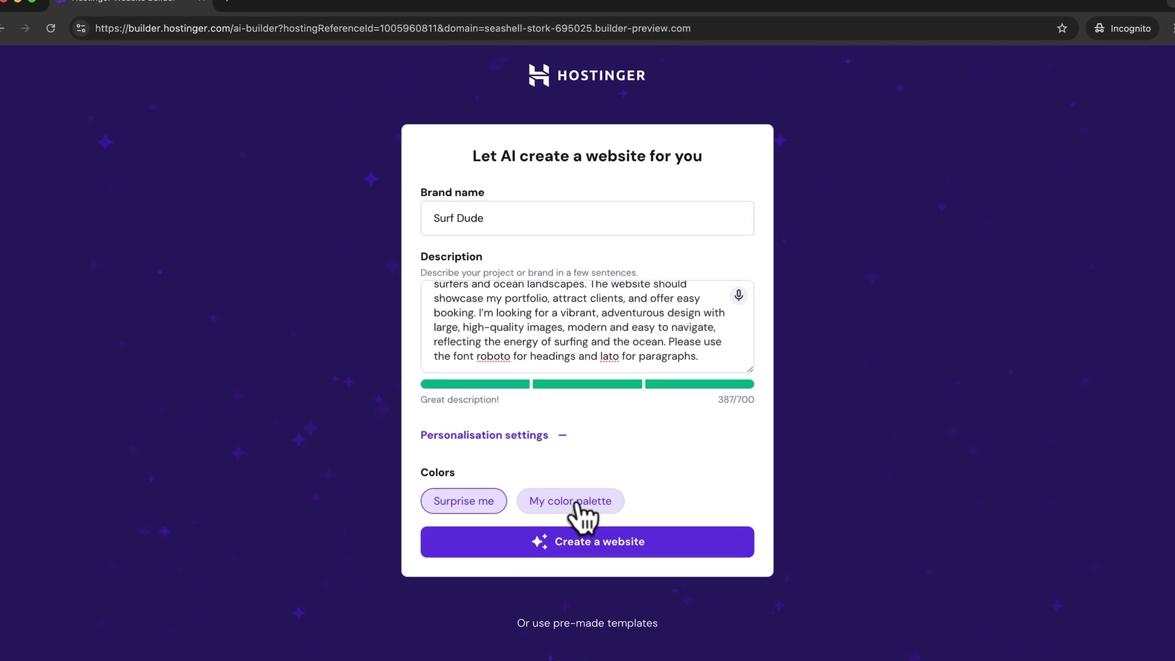
click(575, 506)
click(666, 451)
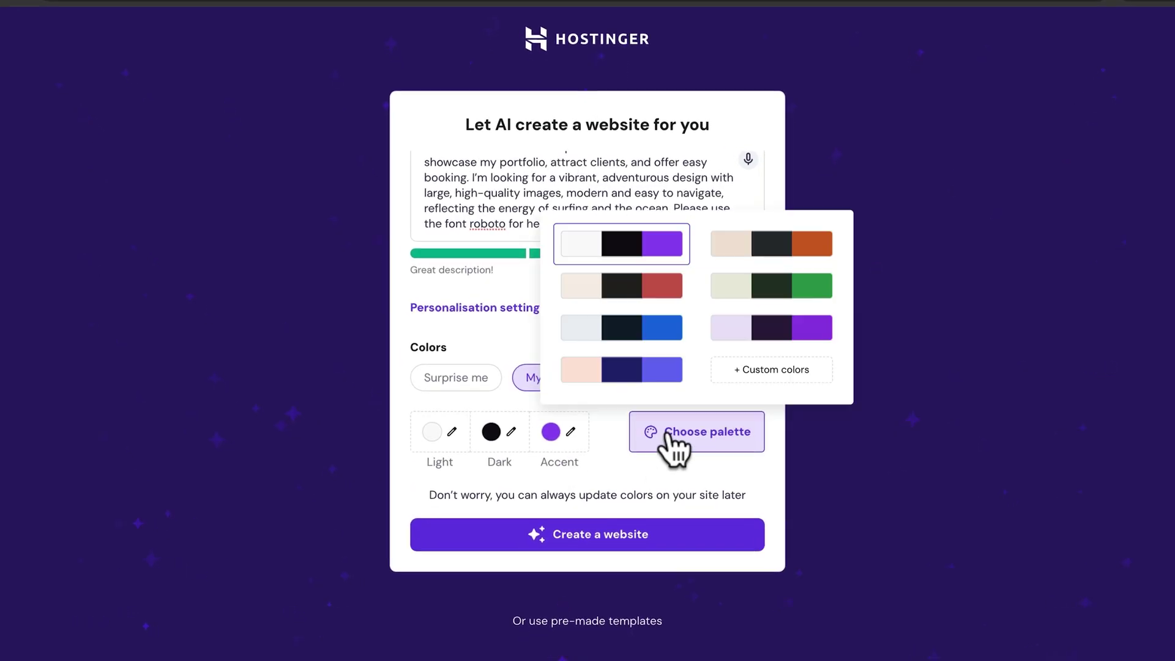
click(630, 370)
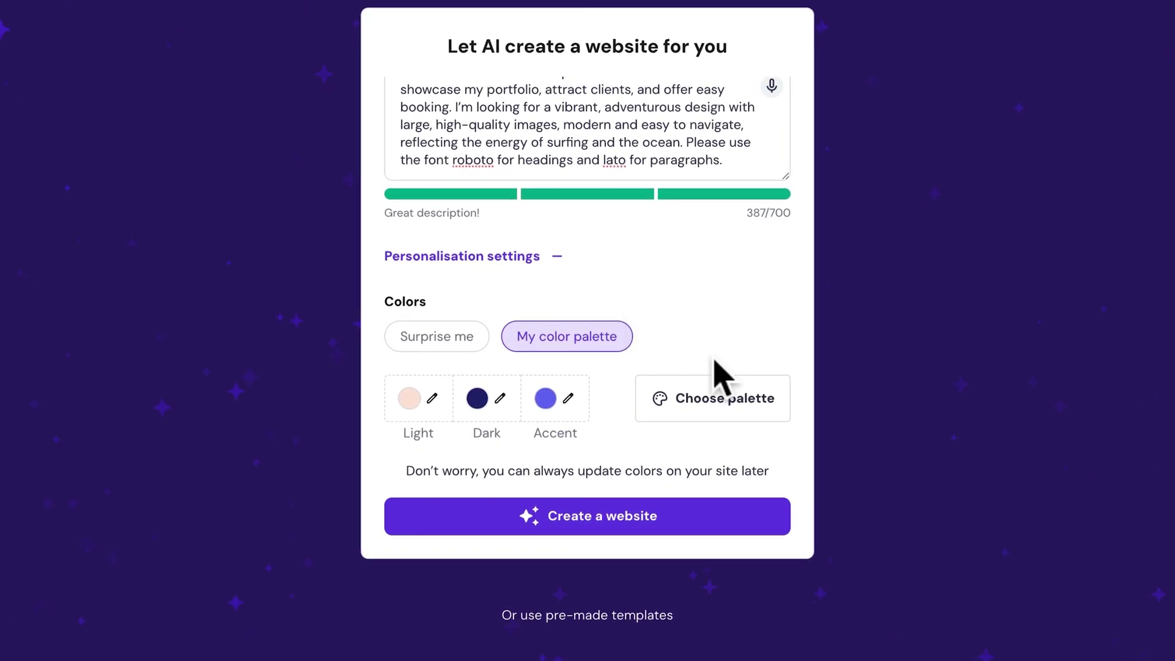
click(598, 526)
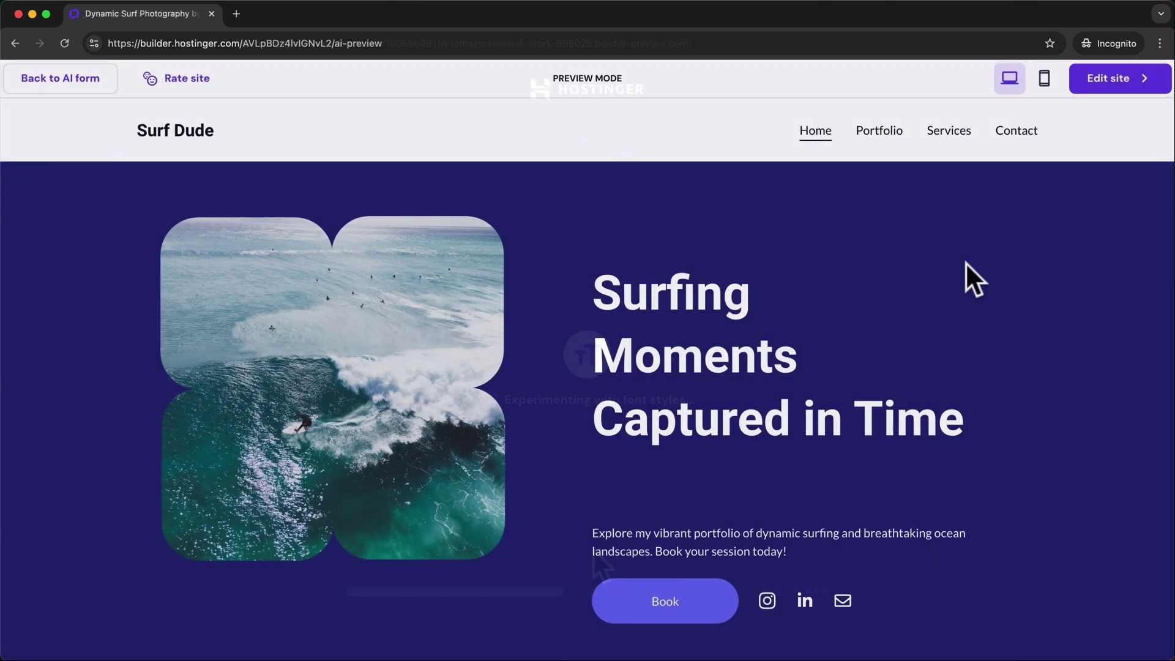
scroll(966, 263, down, 1)
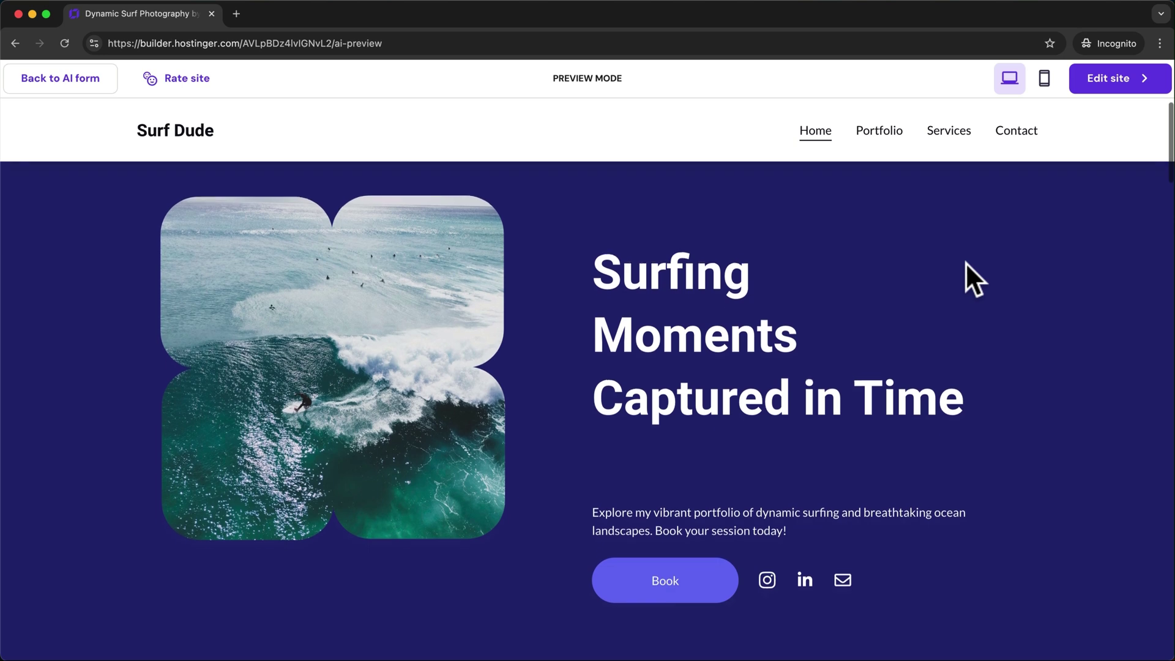
scroll(966, 263, down, 3)
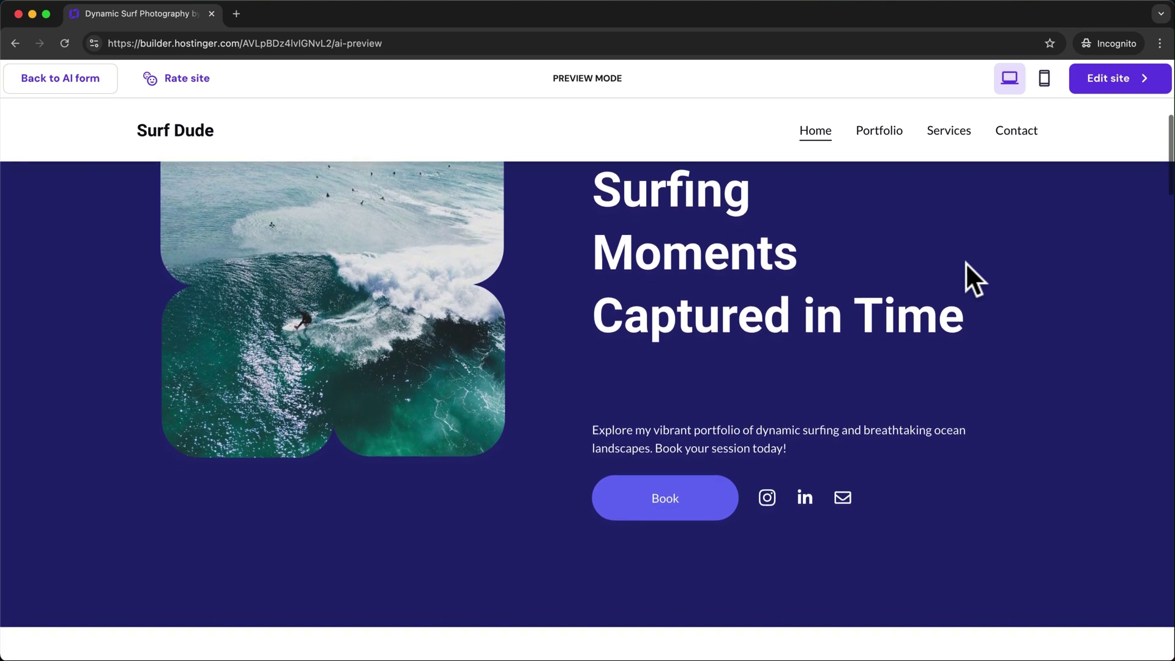
scroll(965, 263, down, 5)
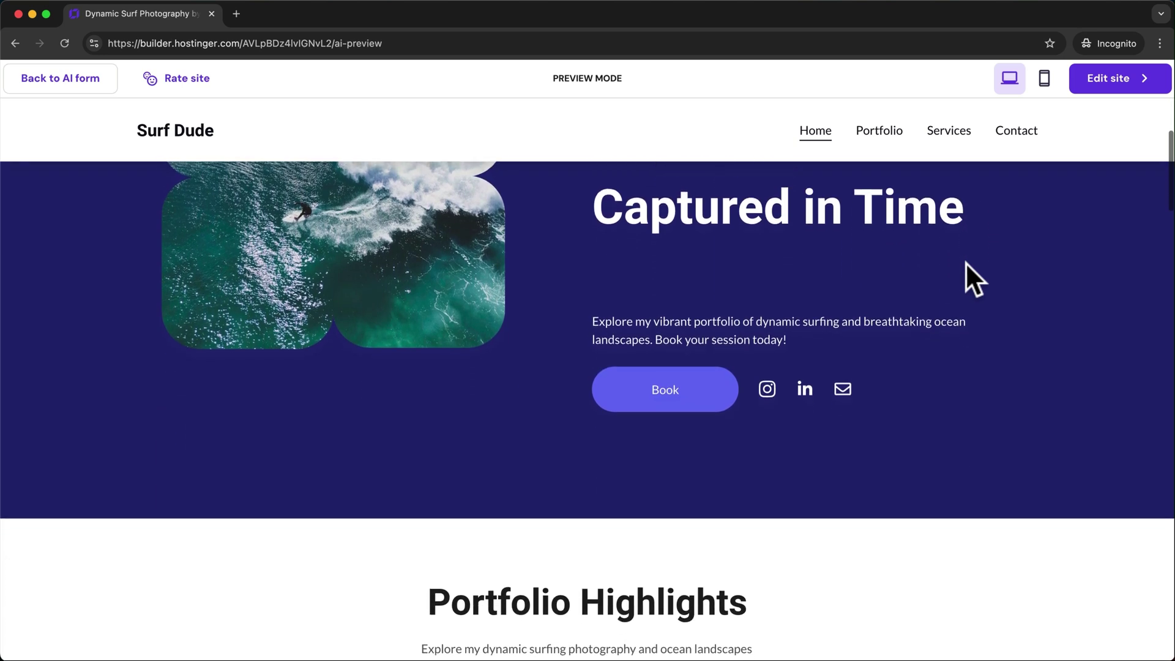
scroll(965, 262, down, 2)
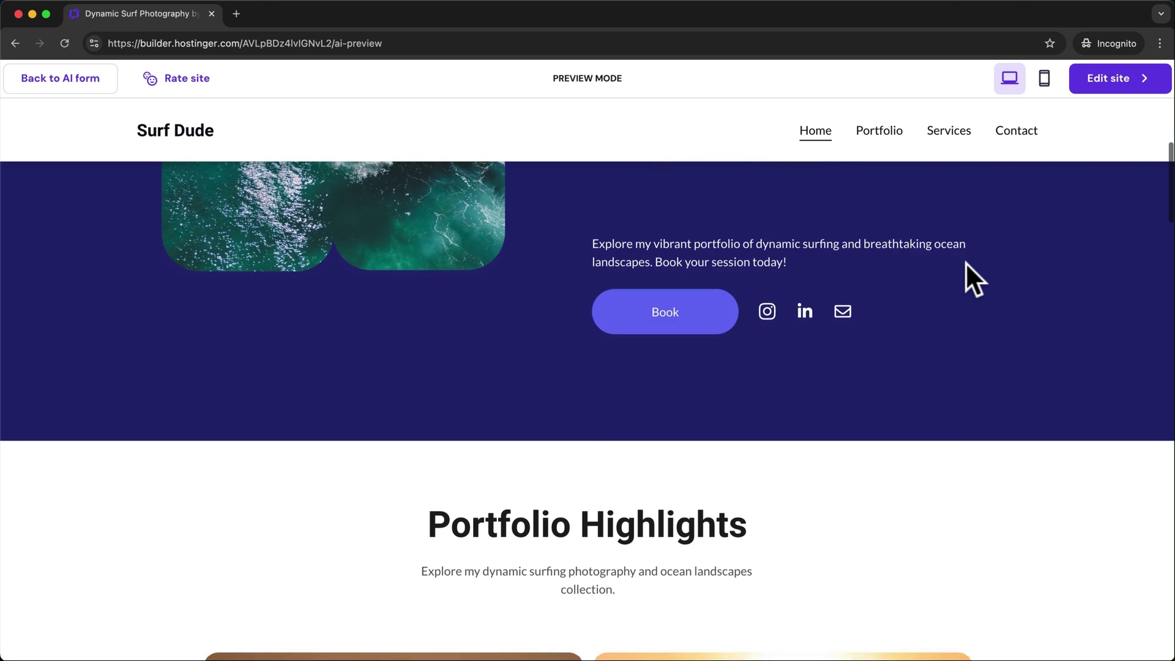
scroll(965, 263, down, 4)
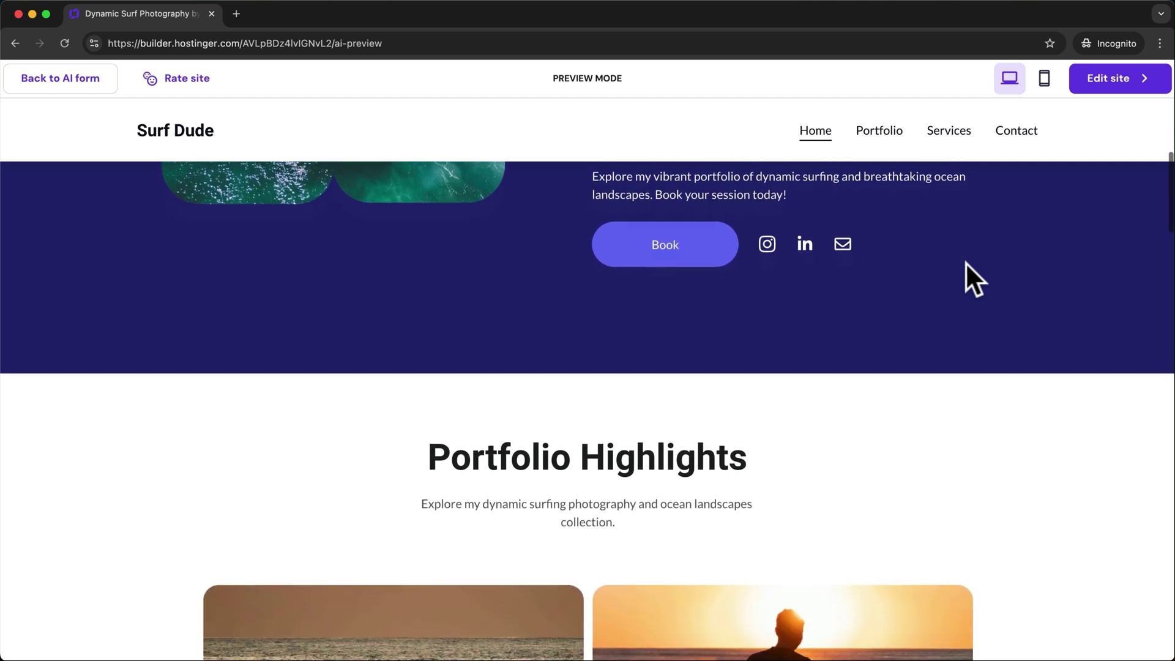
scroll(965, 263, down, 2)
scroll(966, 263, down, 5)
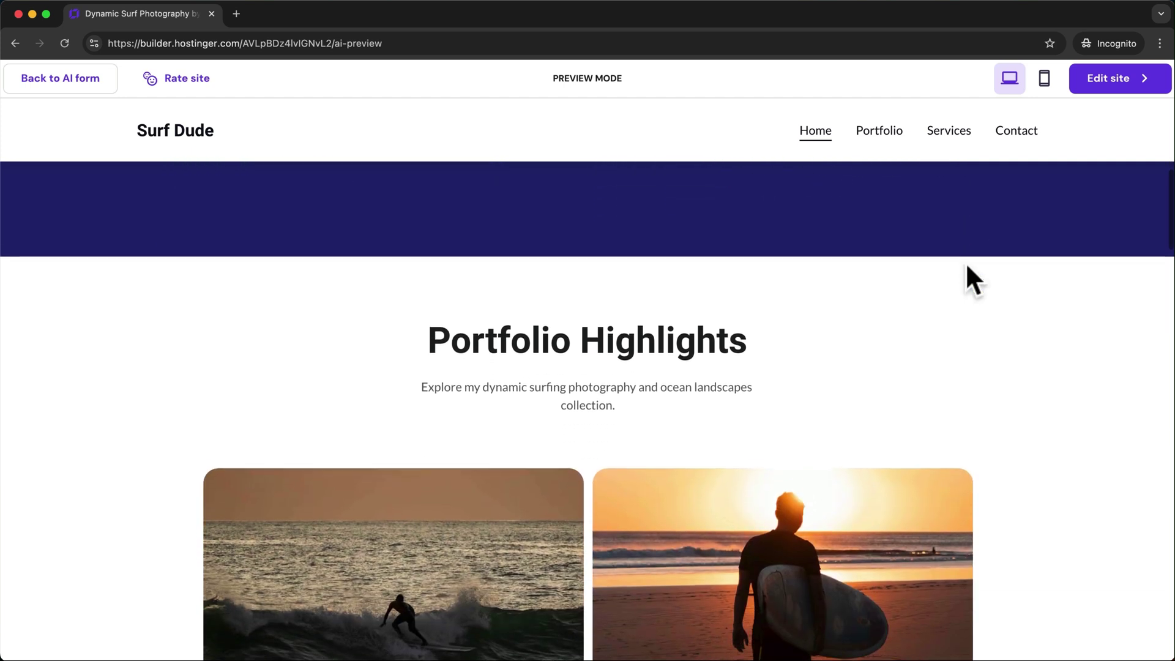
scroll(967, 265, down, 4)
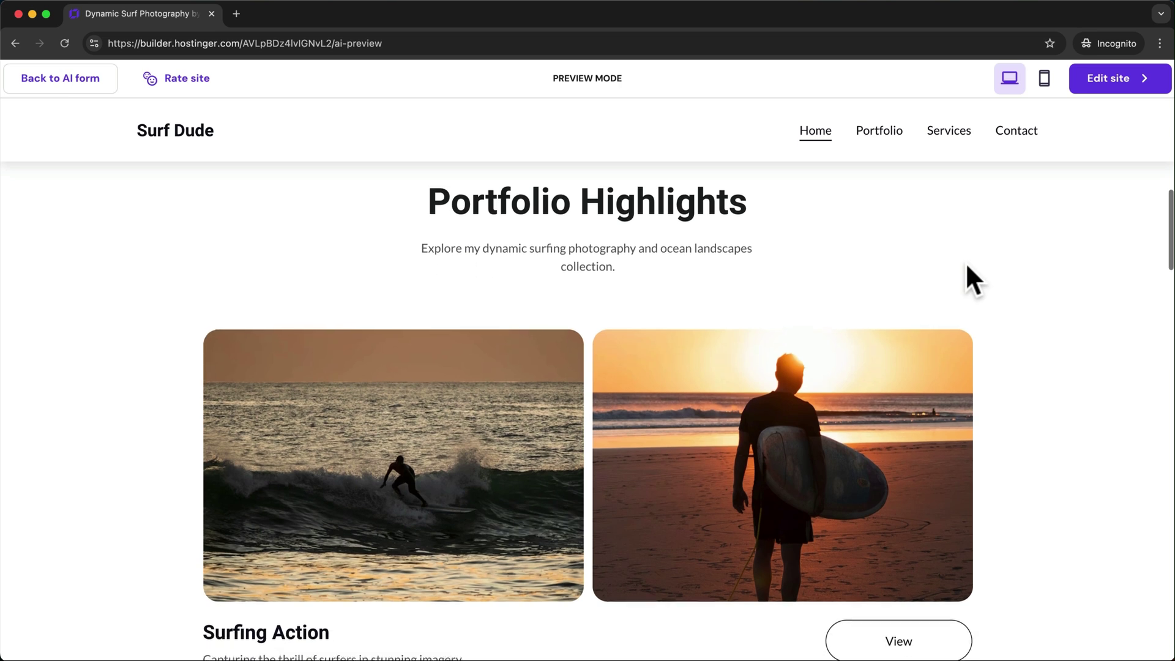
scroll(965, 263, down, 6)
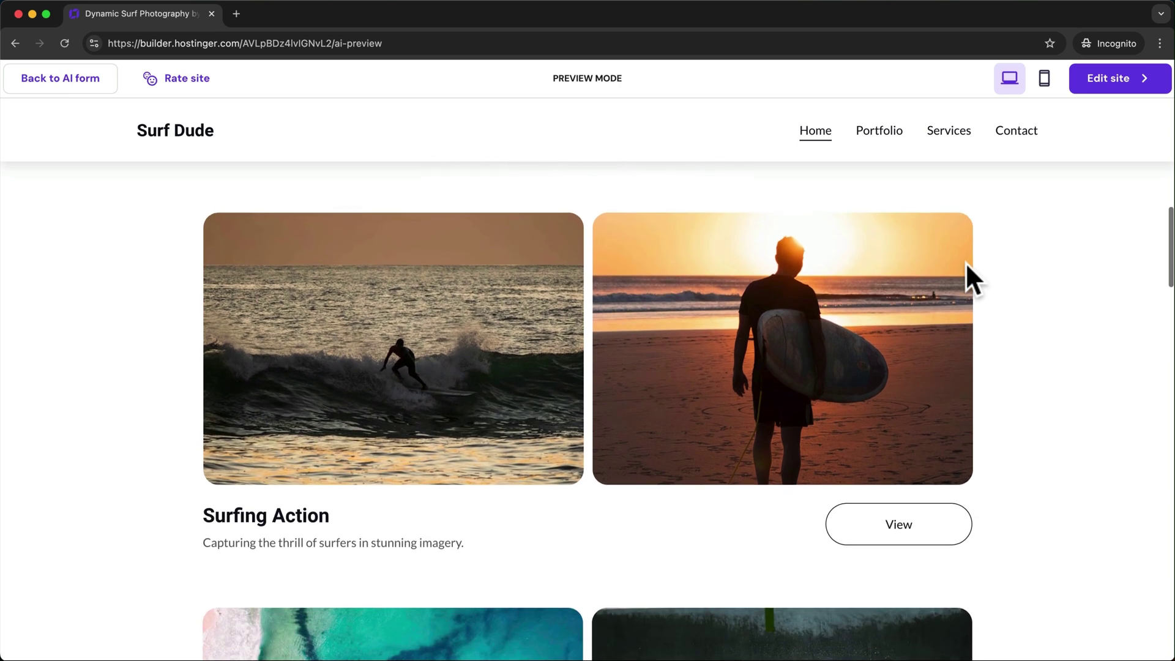
scroll(965, 263, down, 3)
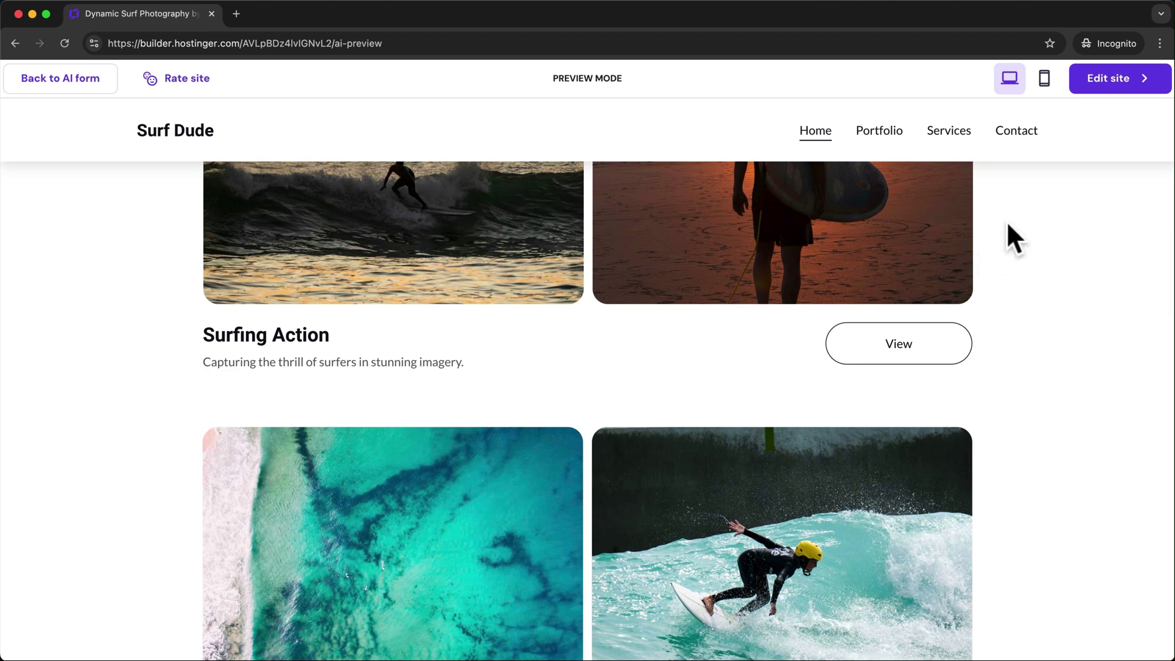
click(1044, 85)
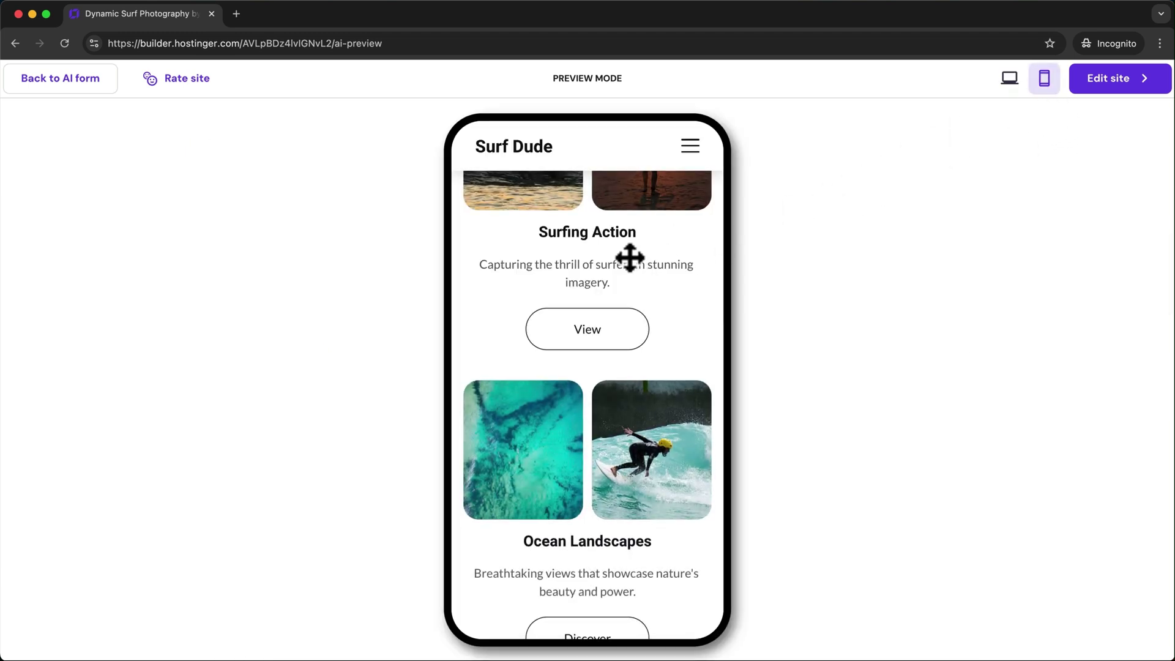
scroll(629, 256, down, 3)
scroll(629, 259, down, 8)
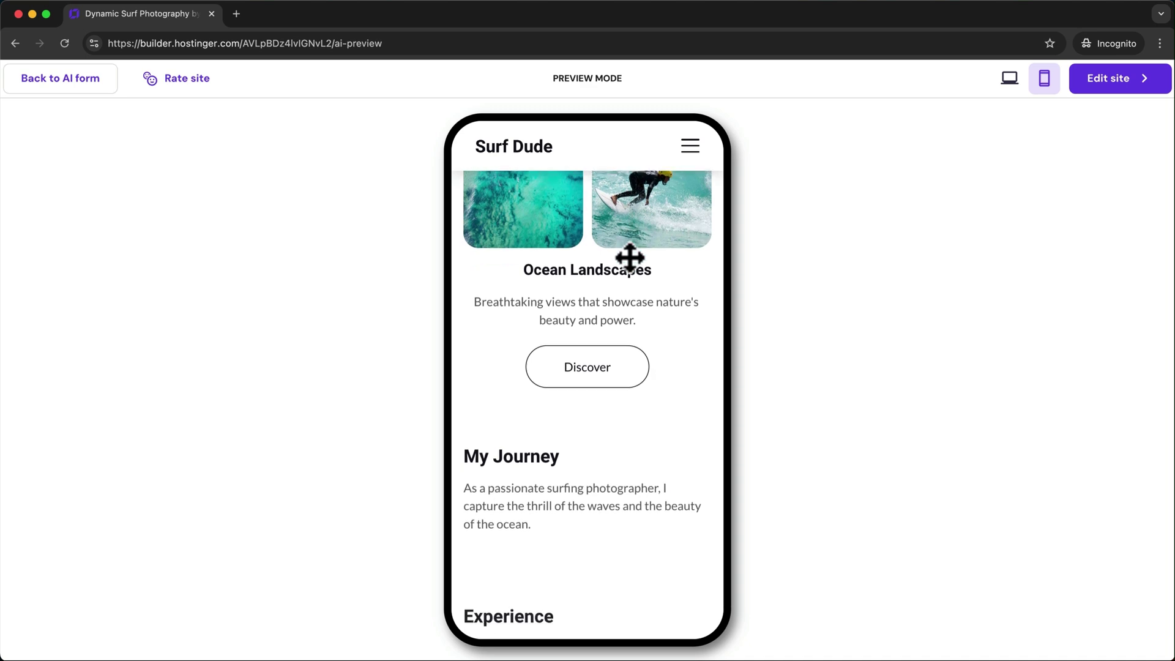
scroll(629, 258, down, 5)
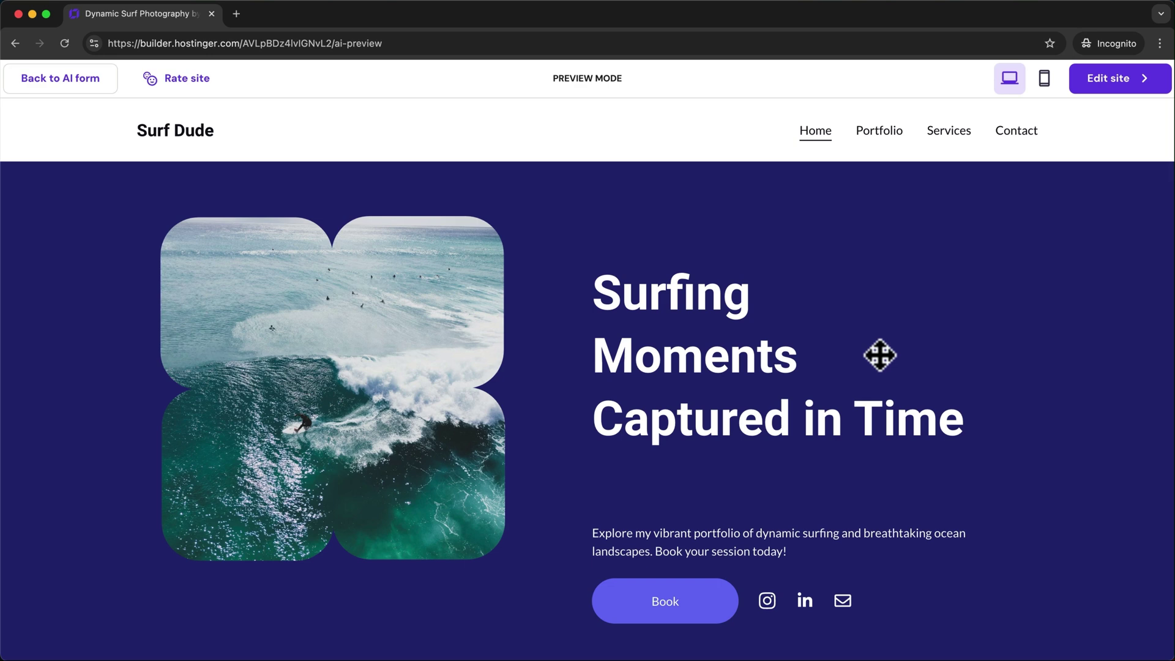
Add deep ocean blue and warm sandy yellow primary colours to the description, regenerate, and open the editor
click(80, 89)
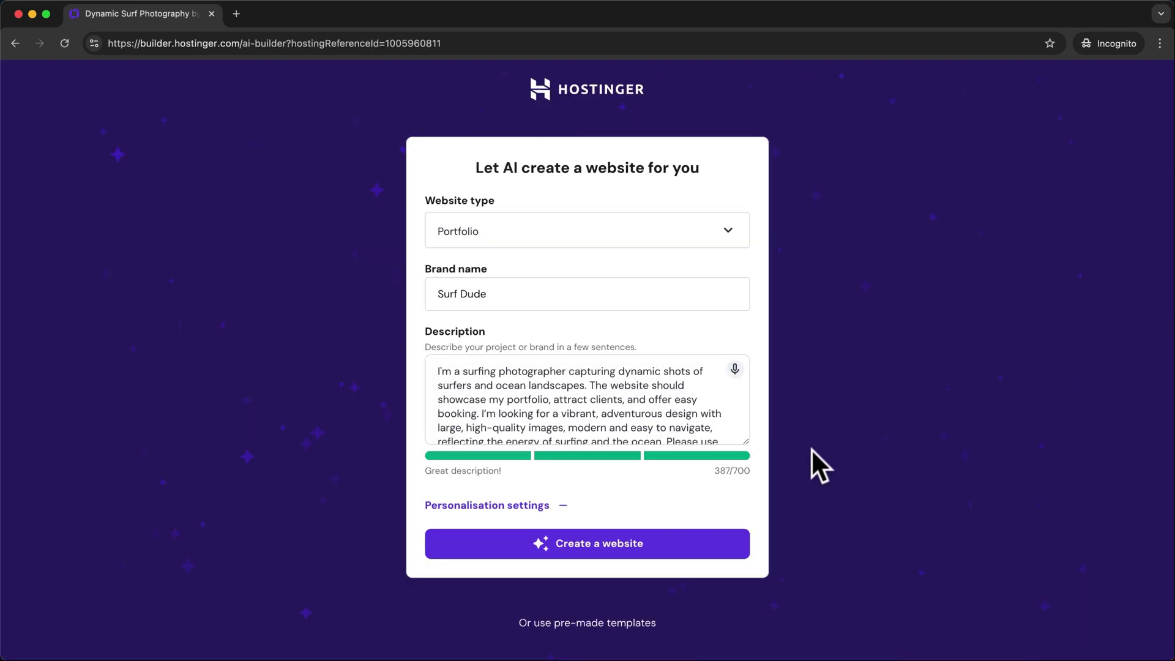
scroll(710, 416, down, 3)
click(715, 422)
text(The primary colors should be a deep ocean blue and a warm sandy yellow.)
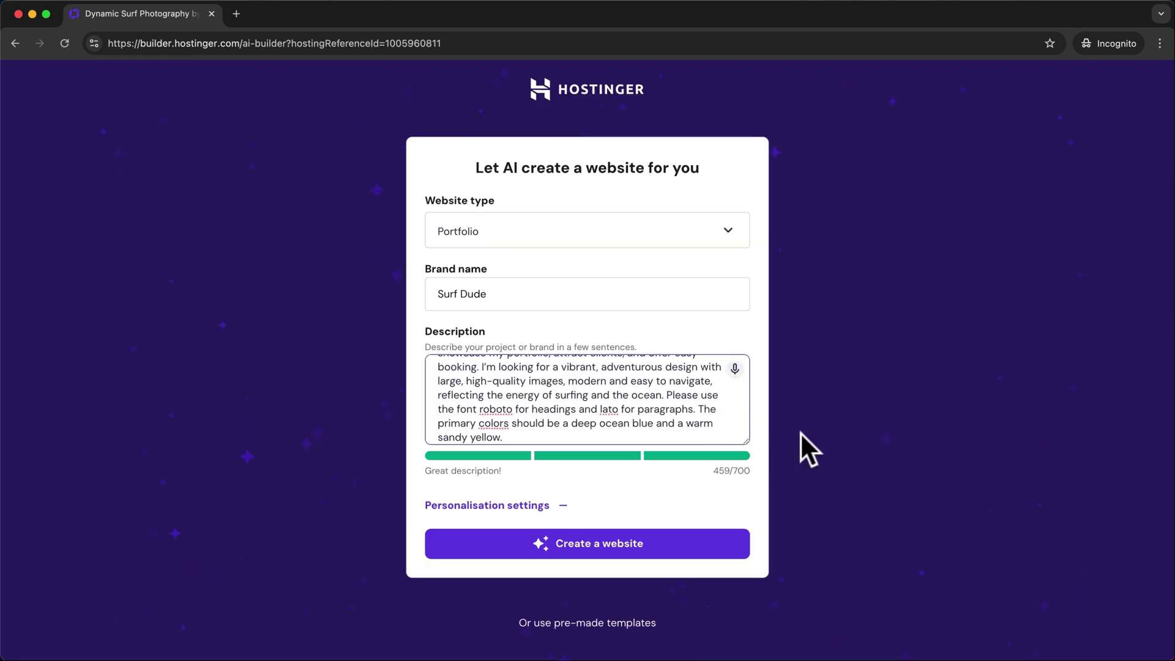
click(618, 547)
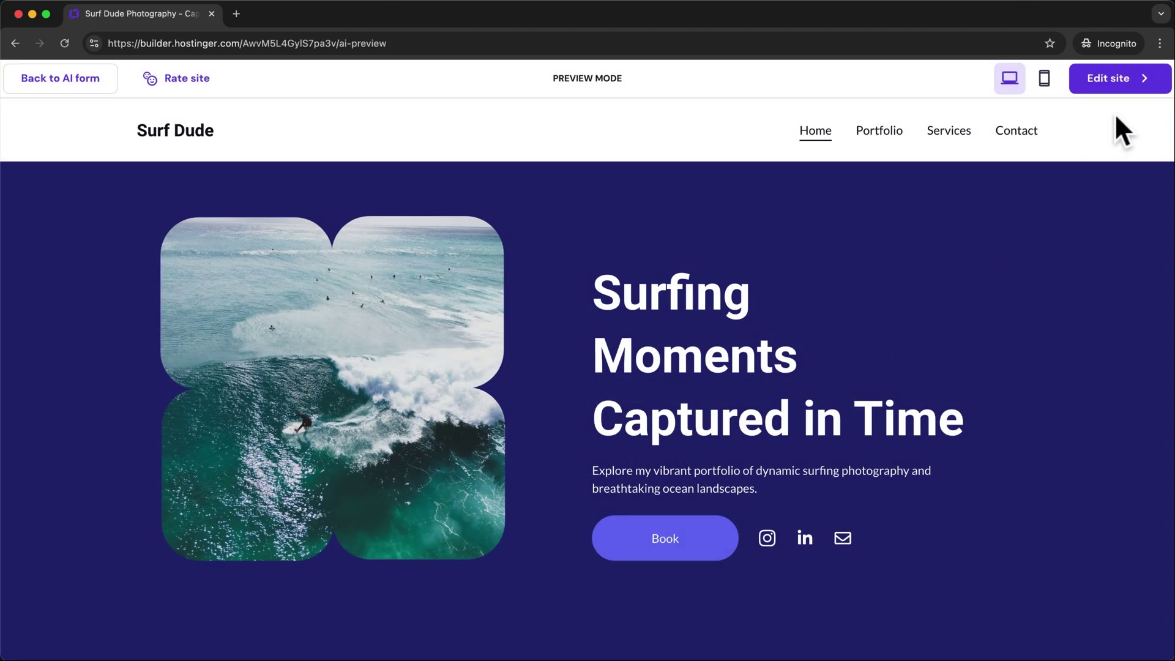
click(1110, 85)
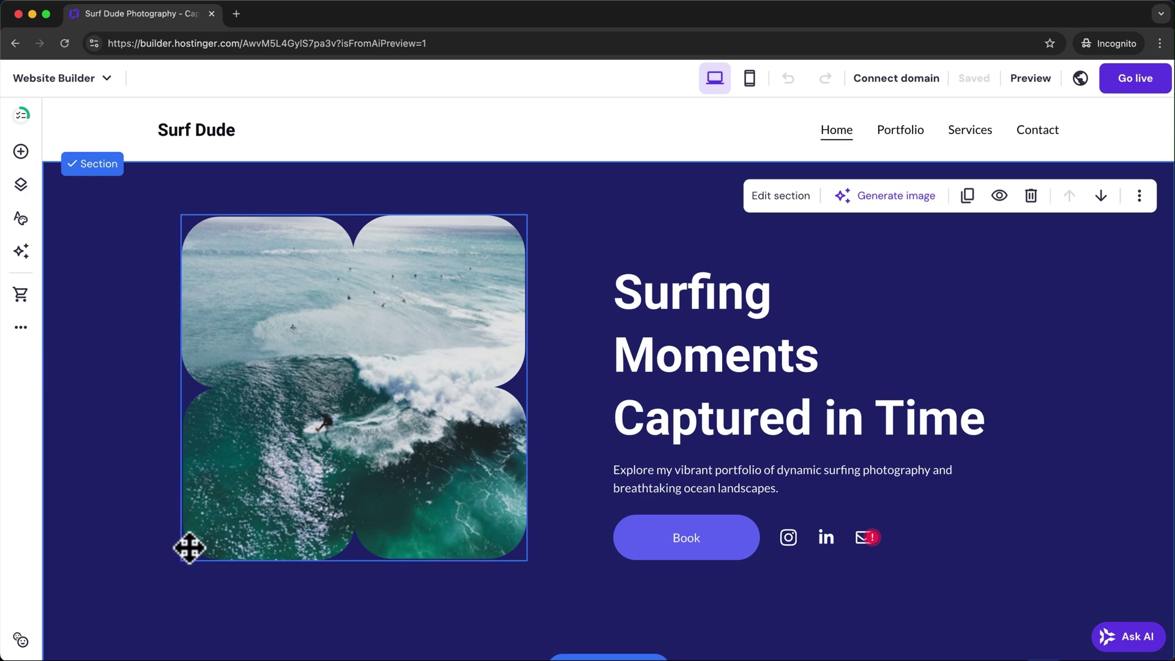
Scroll through the home page's My Journey and Experience sections and back to the hero
scroll(186, 512, down, 5)
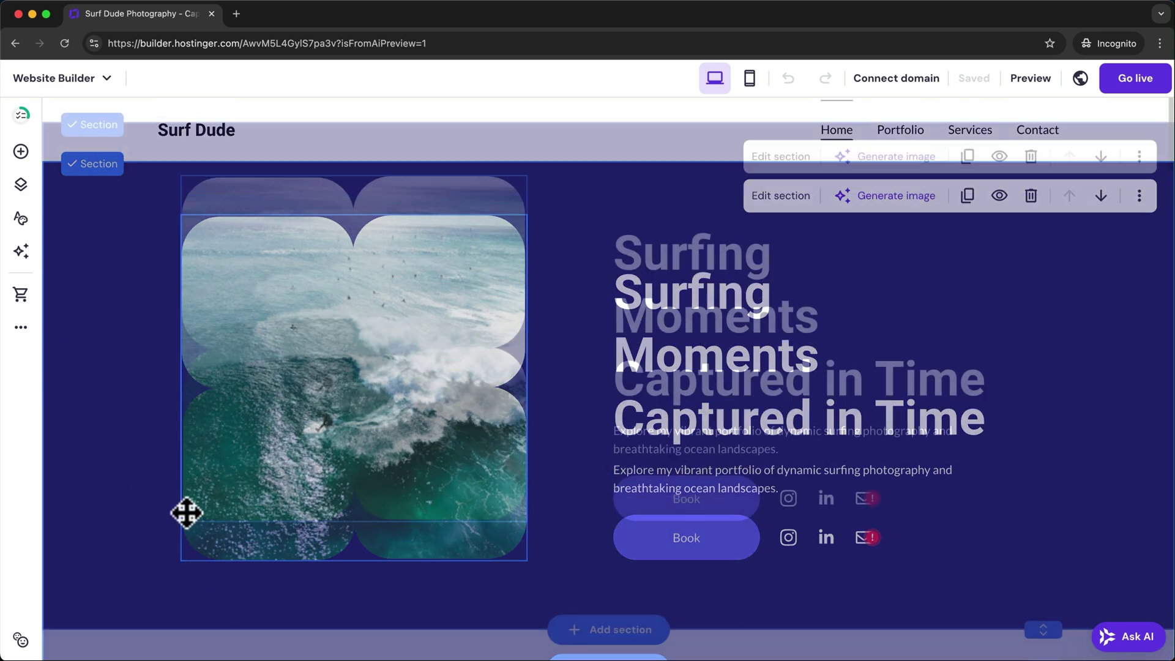
scroll(186, 511, down, 3)
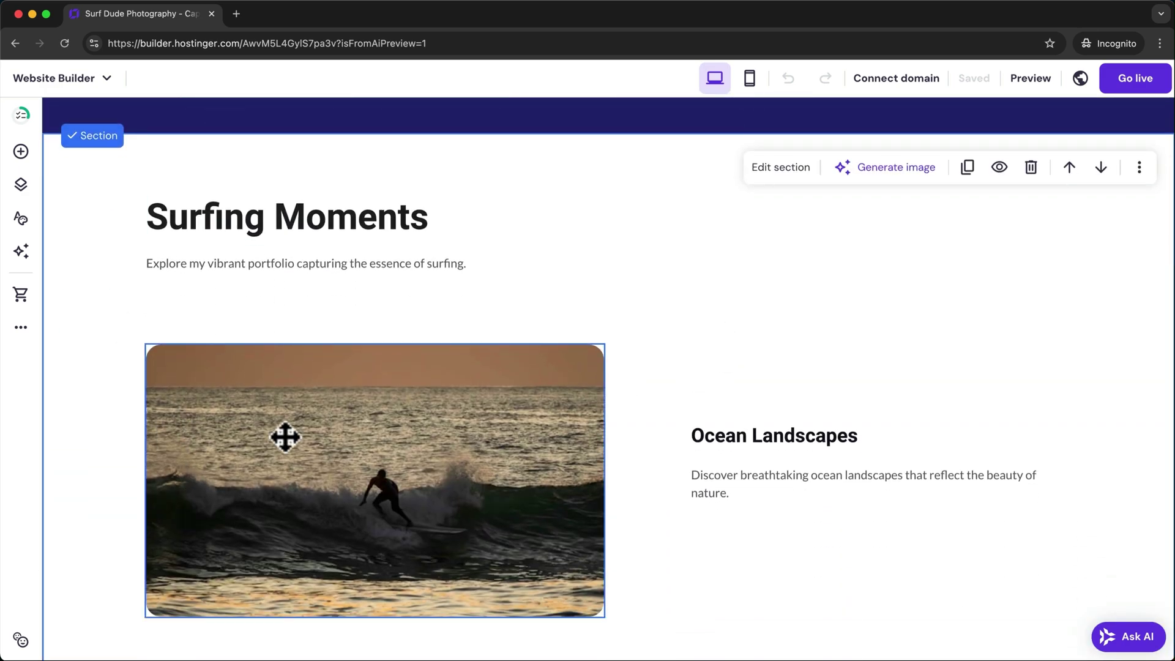
scroll(95, 352, down, 15)
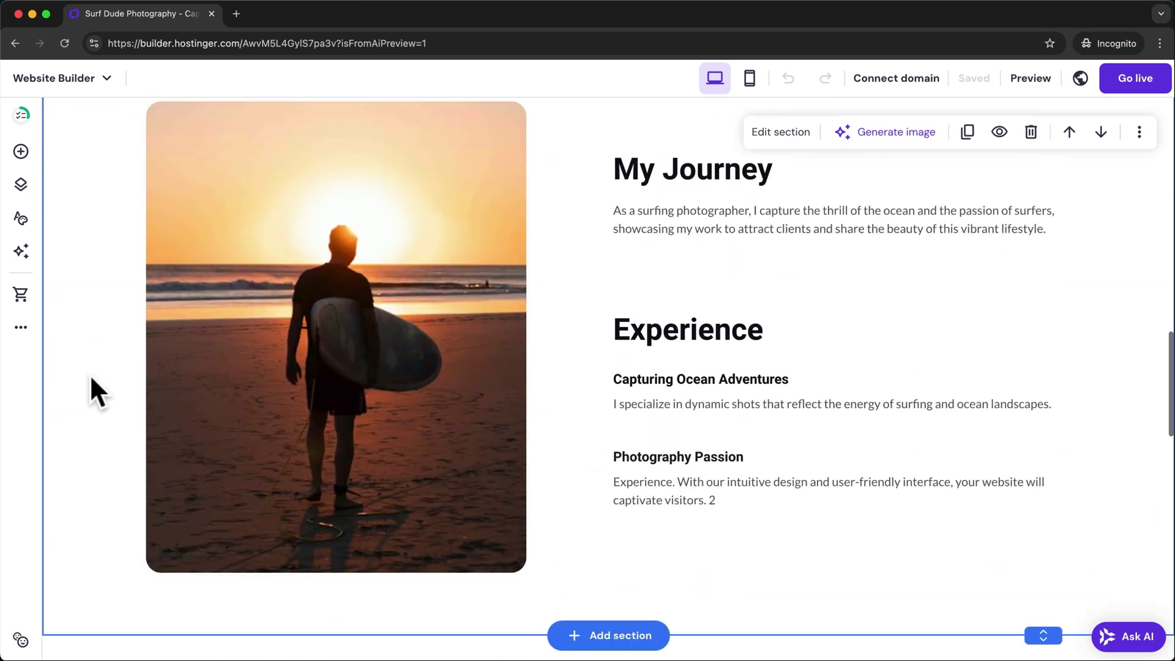
scroll(217, 389, up, 1)
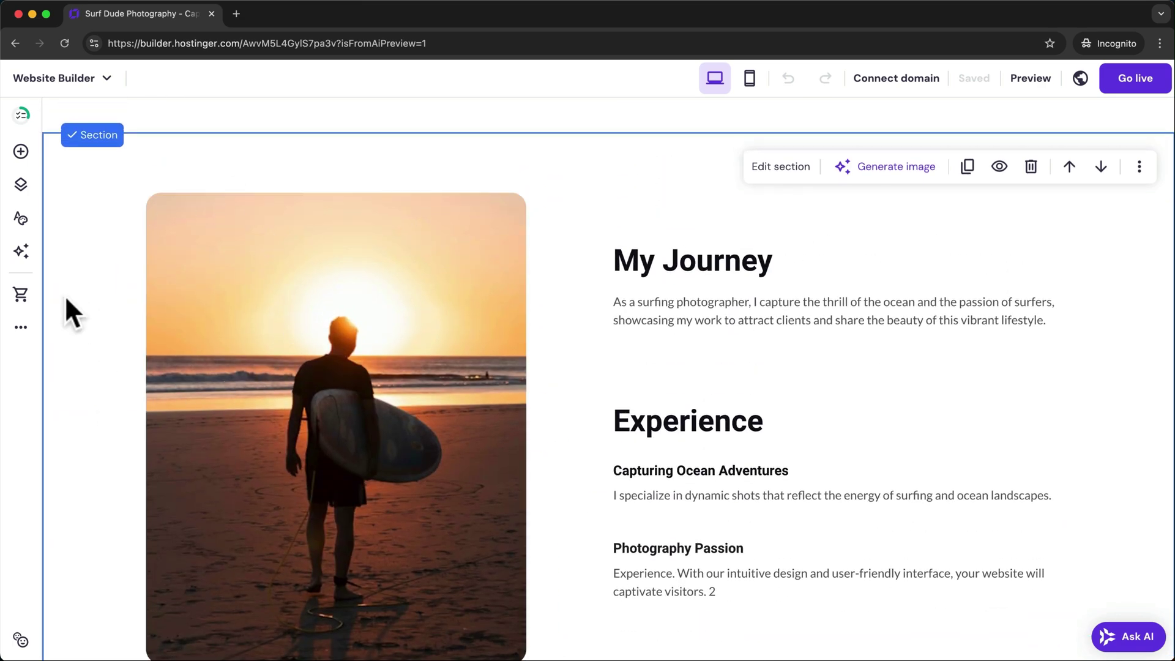
scroll(67, 303, up, 14)
scroll(65, 295, up, 11)
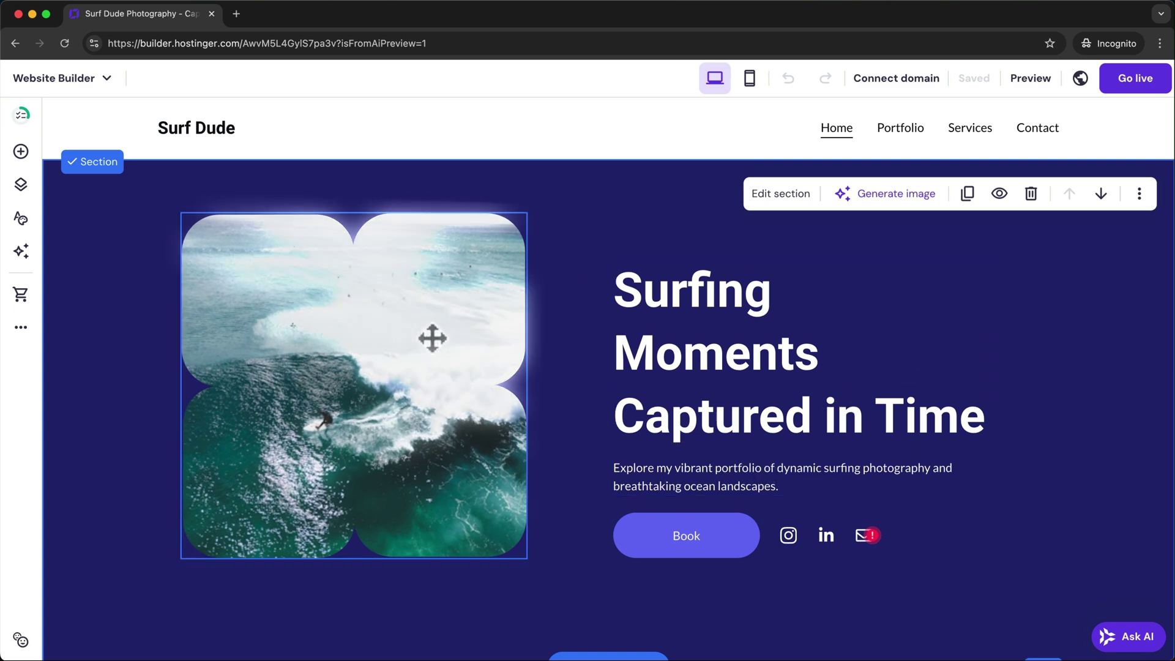
Undo the stray change and retitle the hero heading 'Capturing the Art of Surfing'
key(super+z)
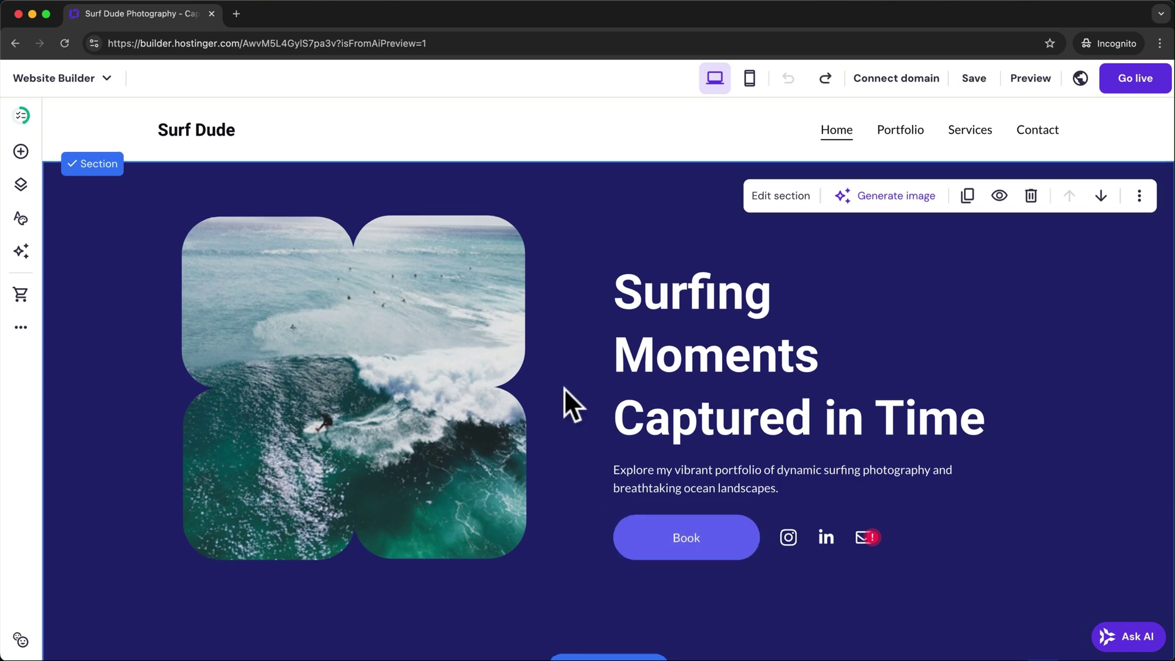
click(690, 298)
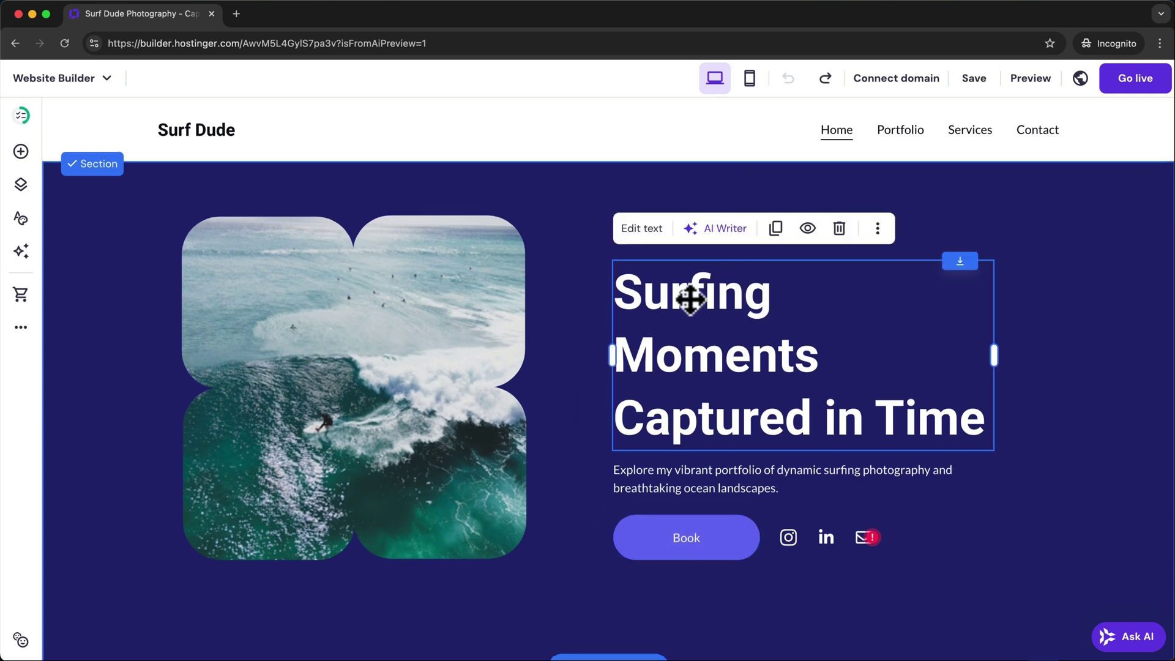
click(644, 231)
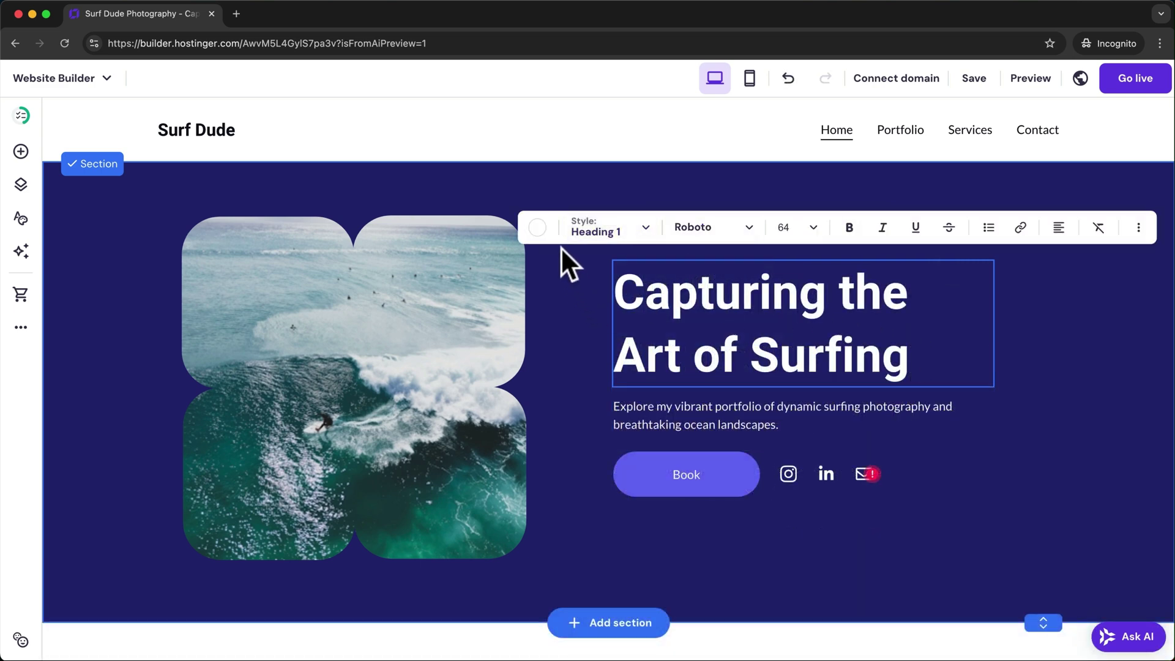
click(1131, 251)
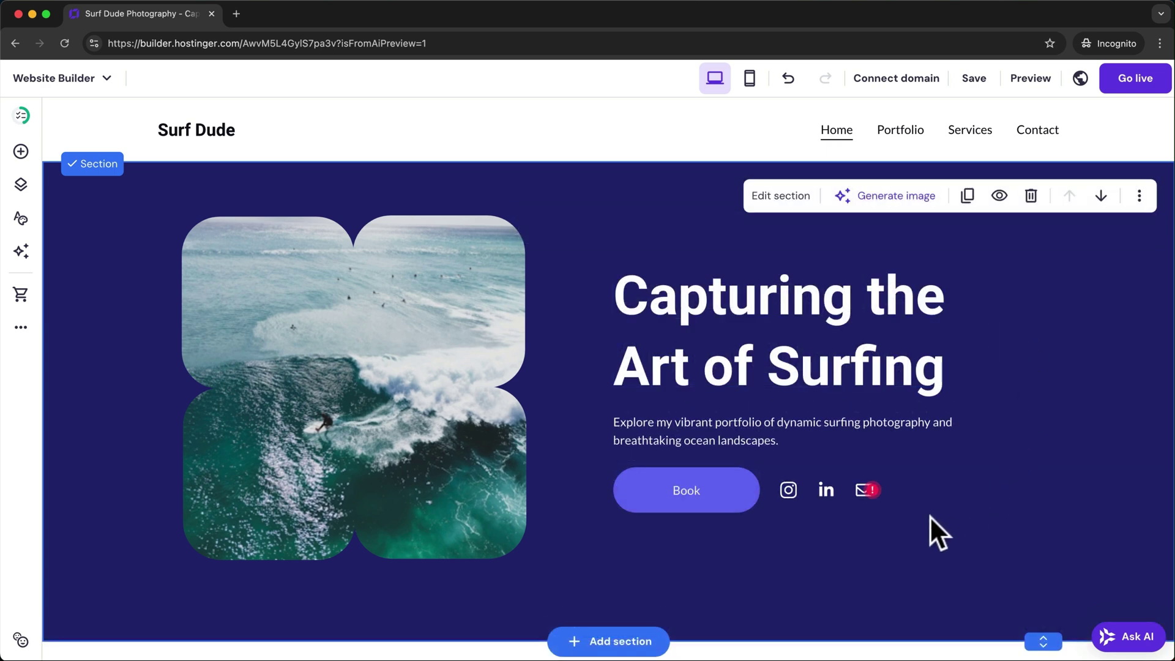
Relabel the hero button from Book to Contact and shift the hero image slightly right
click(725, 497)
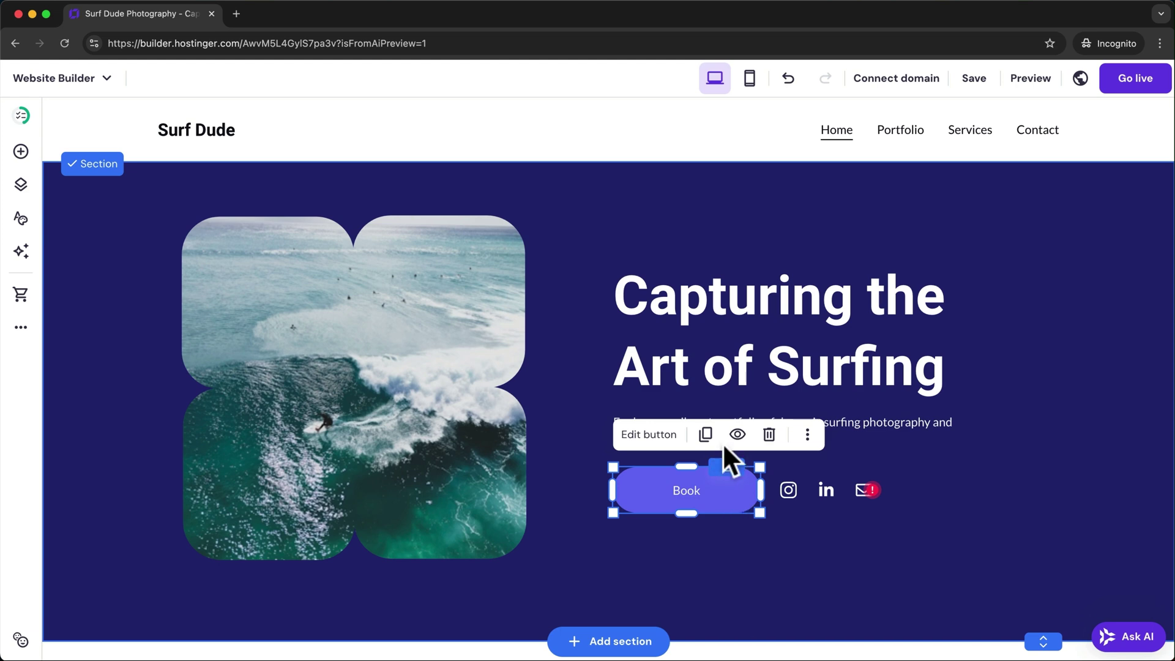
click(649, 435)
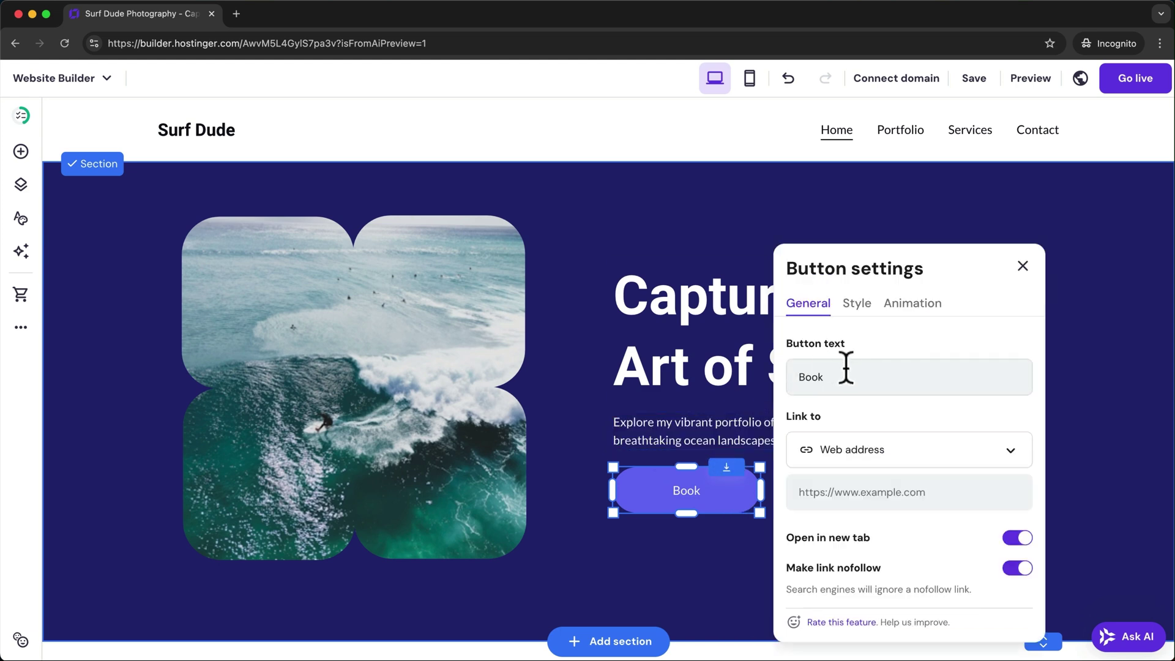
drag(817, 374, 796, 375)
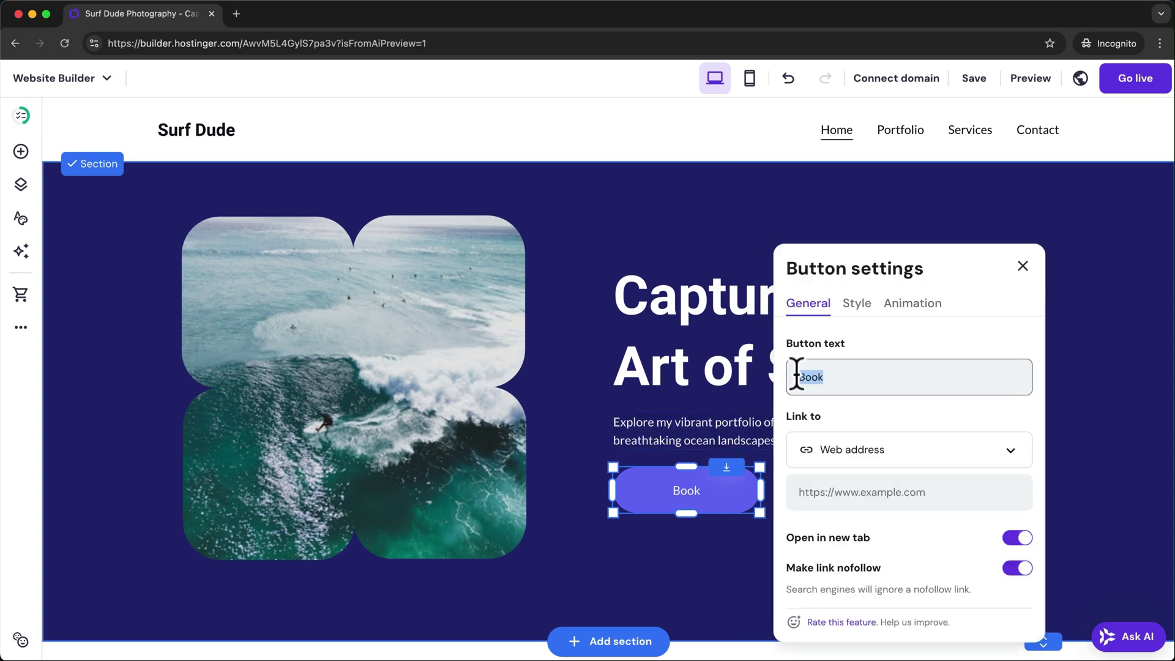
text(Contact)
click(1012, 451)
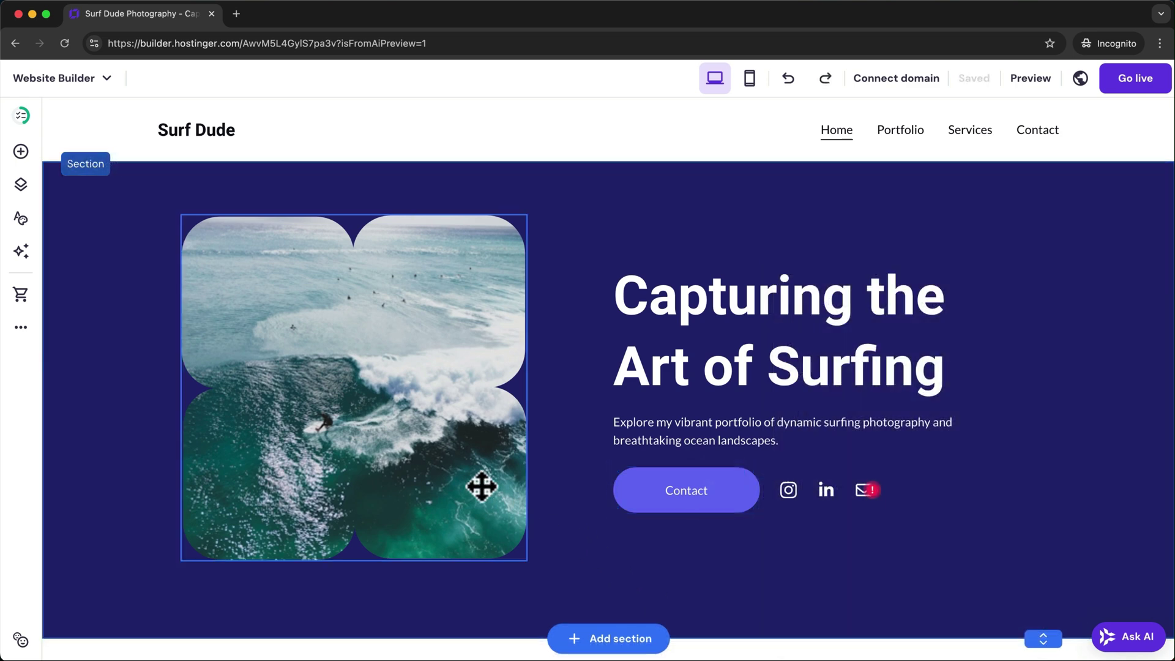
click(459, 475)
drag(459, 475, 491, 480)
Replace the first Surfing Moments photo with an uploaded JPG of a surfer carving a wave
scroll(576, 496, down, 10)
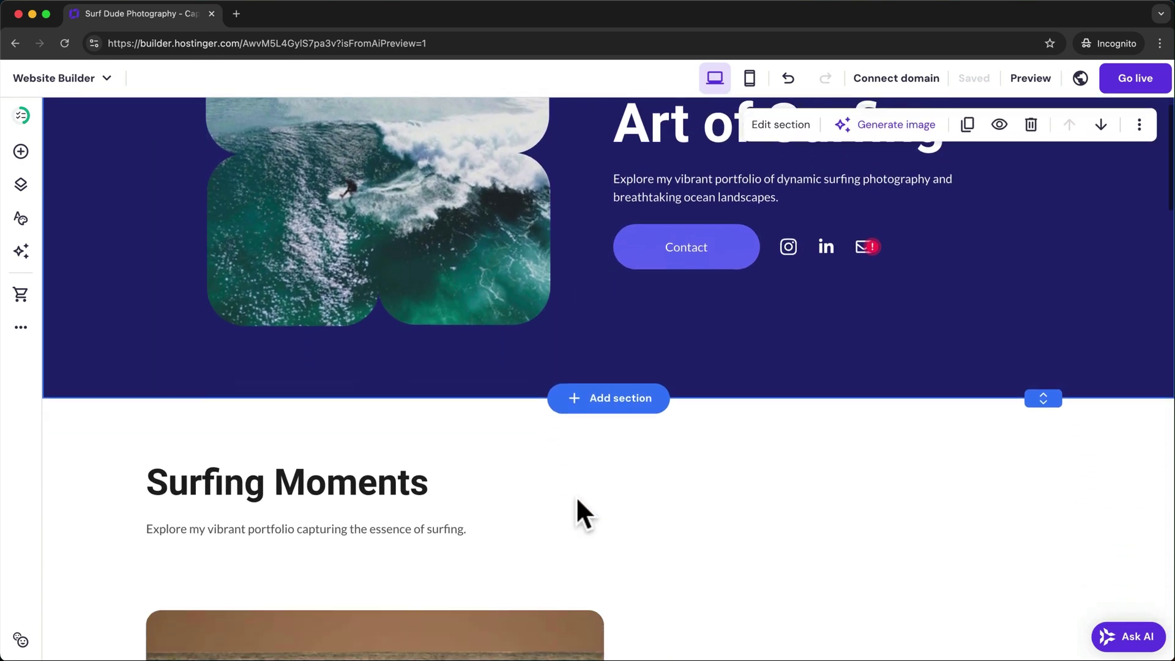
scroll(575, 495, down, 1)
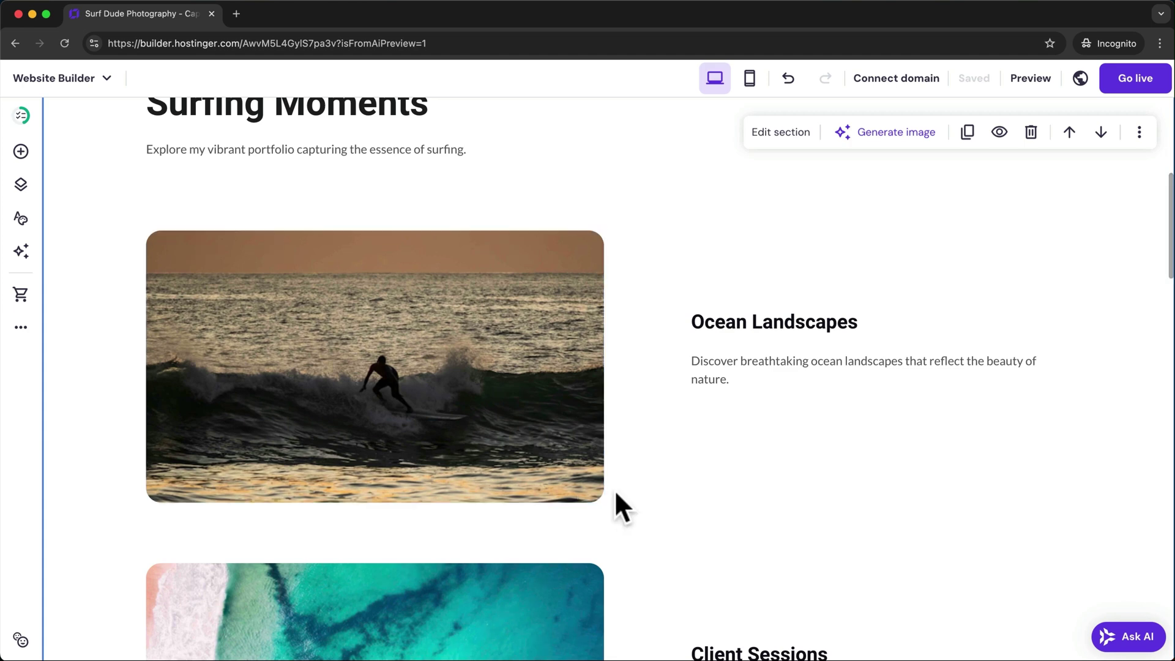
click(459, 343)
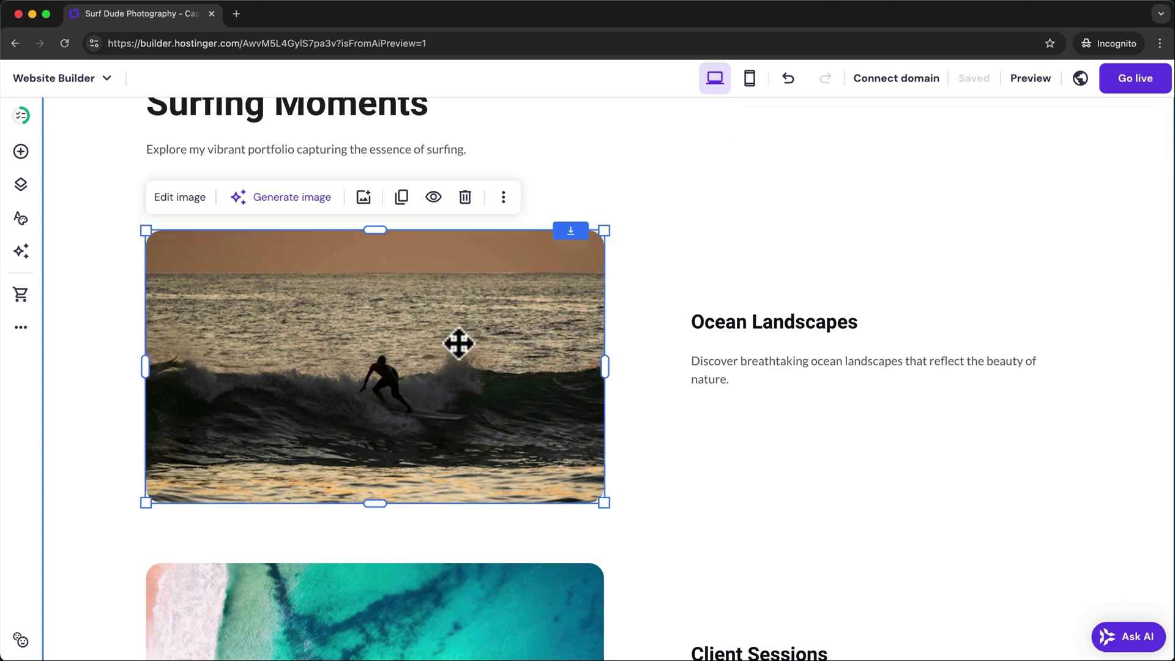
click(179, 198)
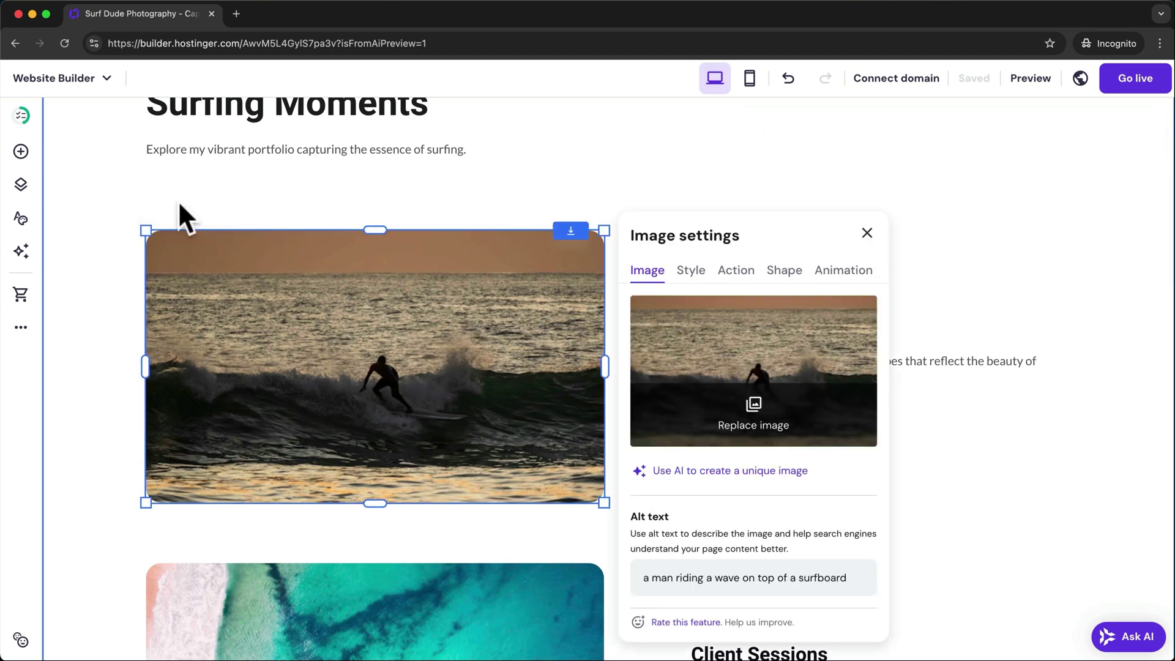
click(734, 428)
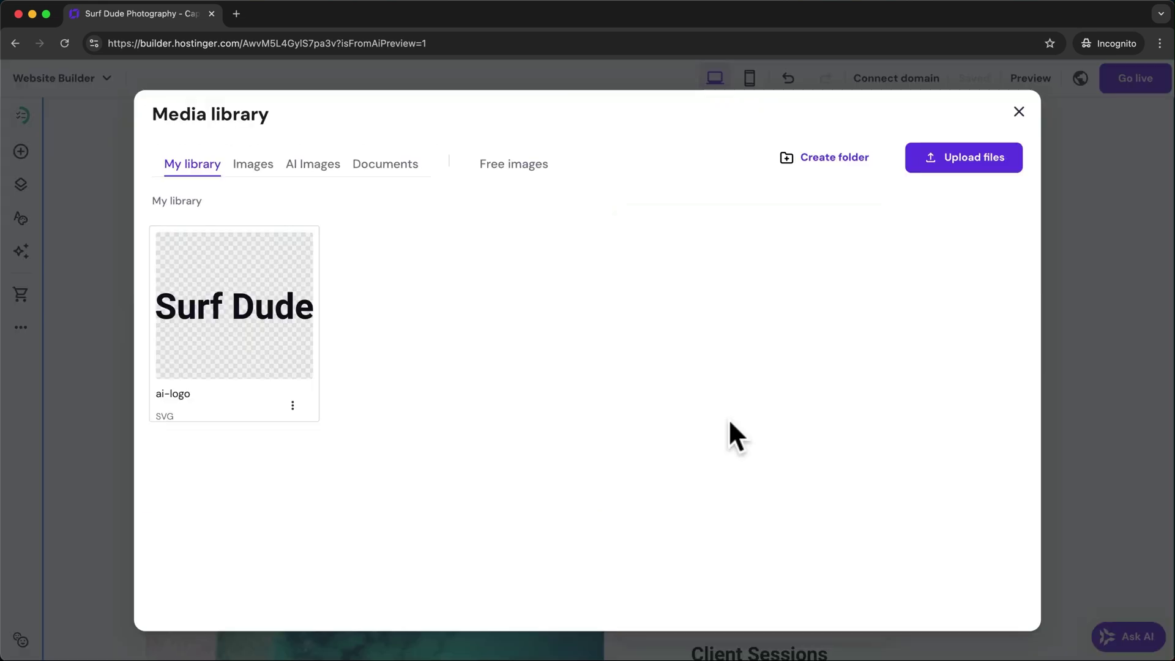
drag(593, 623, 473, 360)
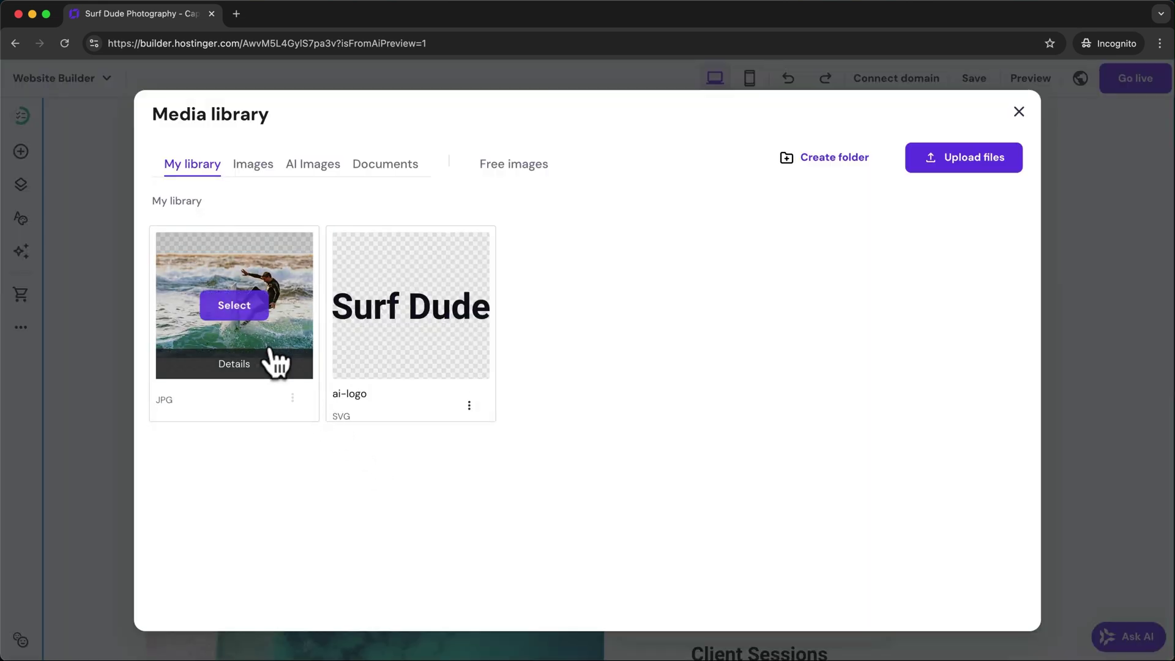
click(241, 306)
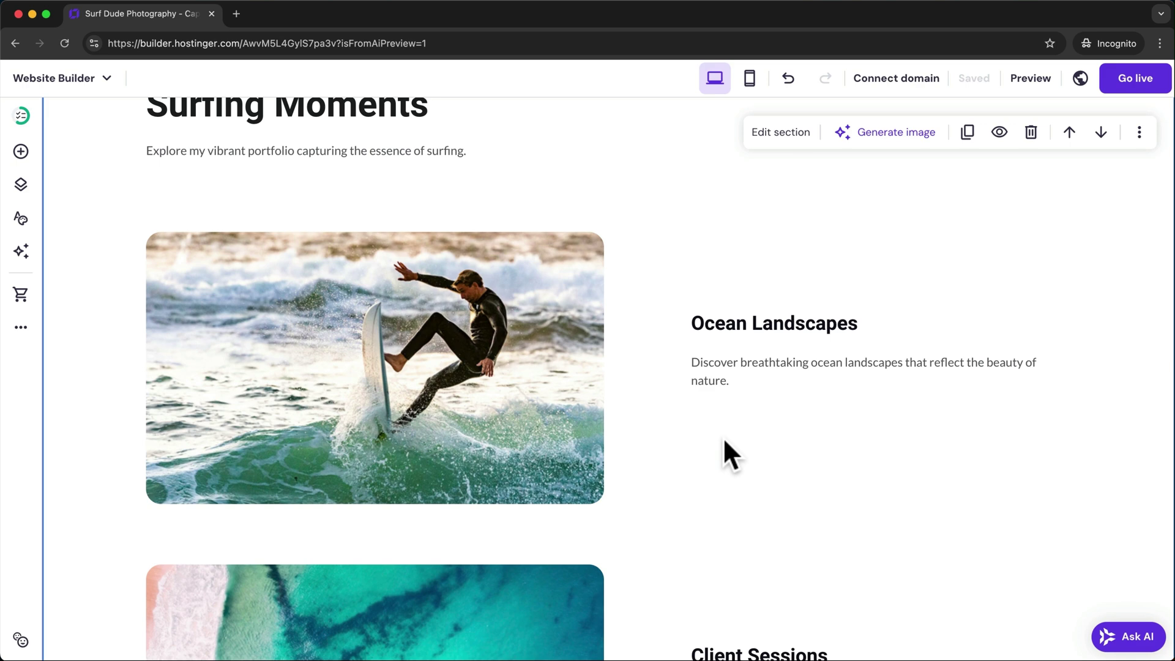
Add a button labelled Portfolio to the Ocean Landscapes card, directly beneath its description
click(31, 156)
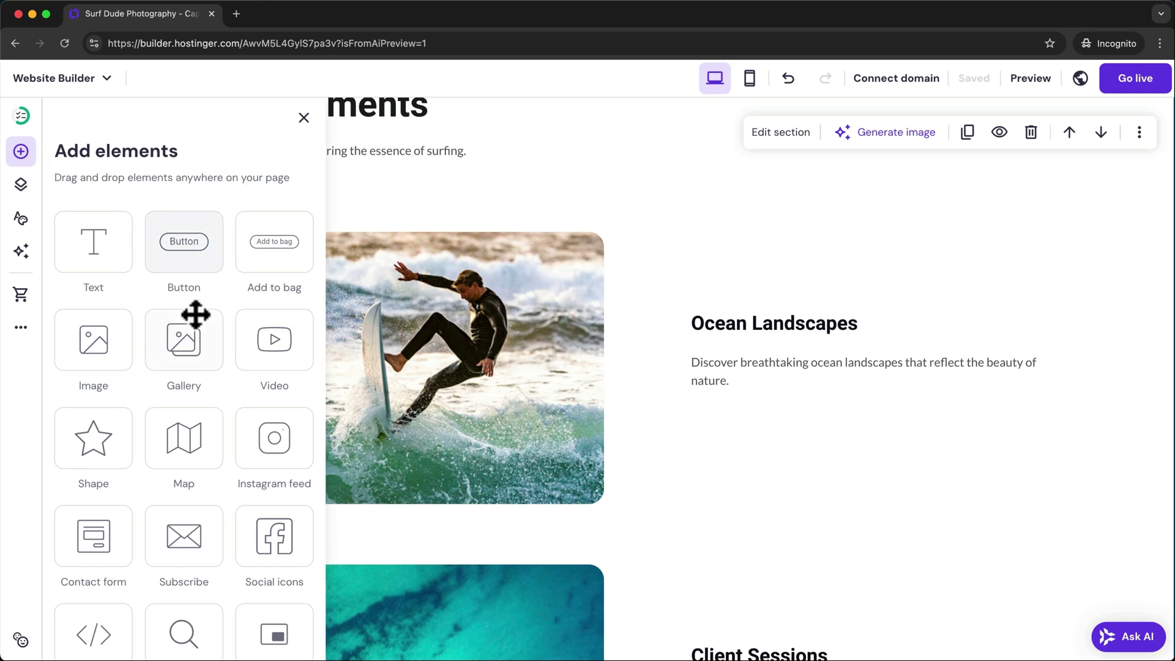
scroll(194, 313, down, 1)
scroll(194, 313, up, 1)
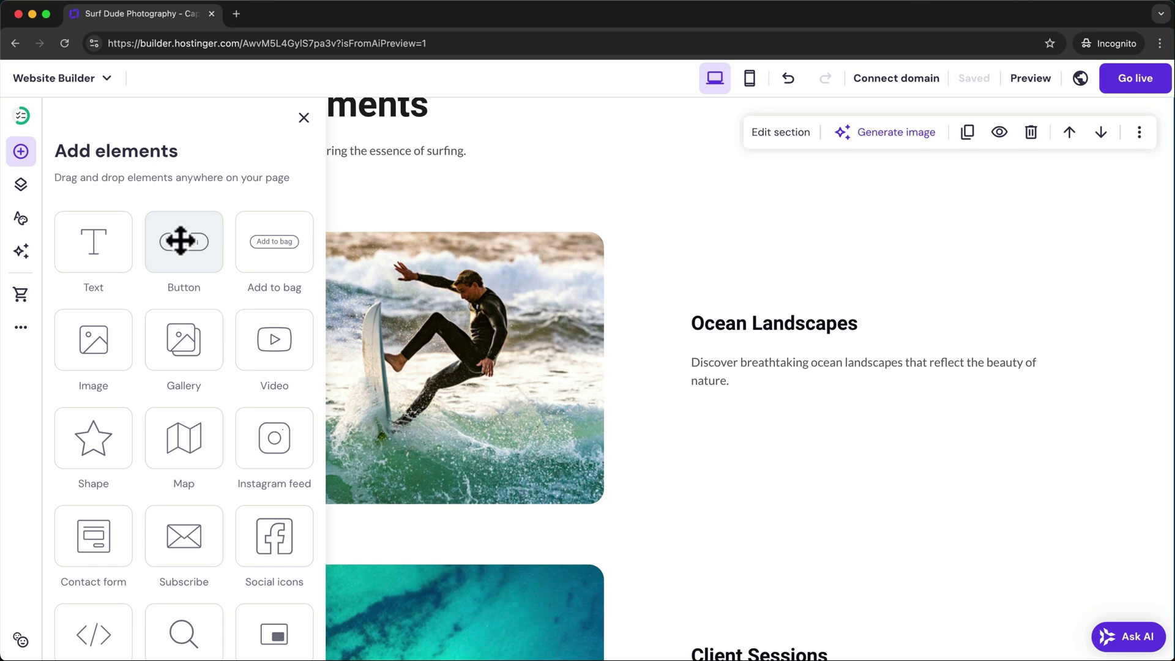
drag(179, 239, 747, 445)
scroll(747, 446, down, 1)
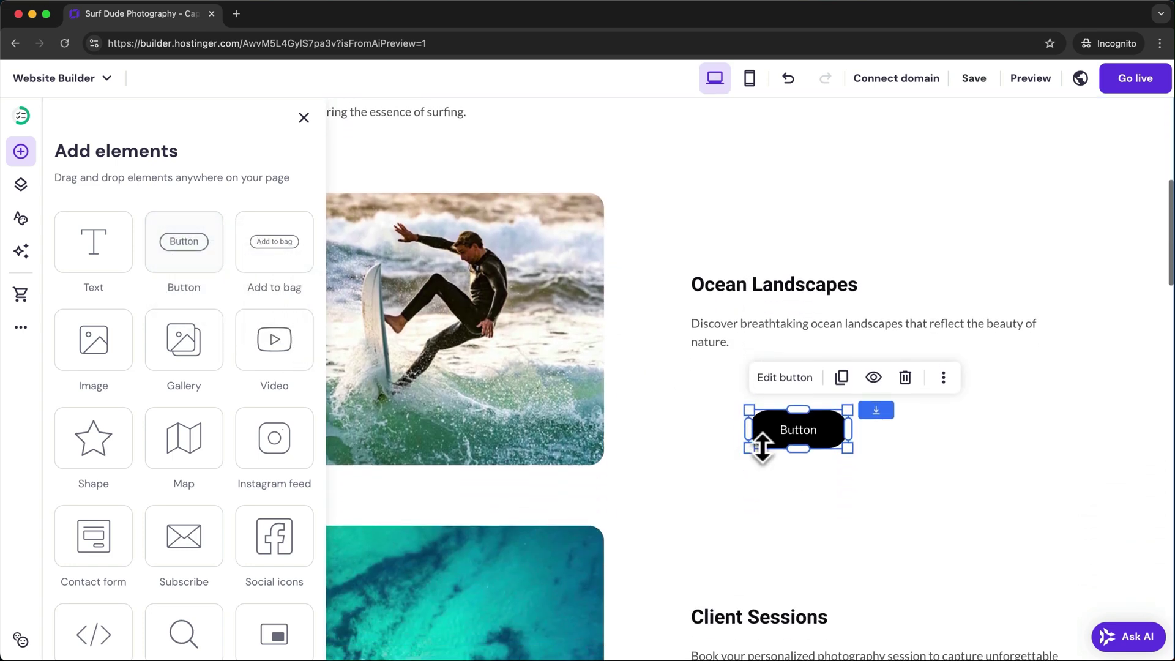
click(787, 381)
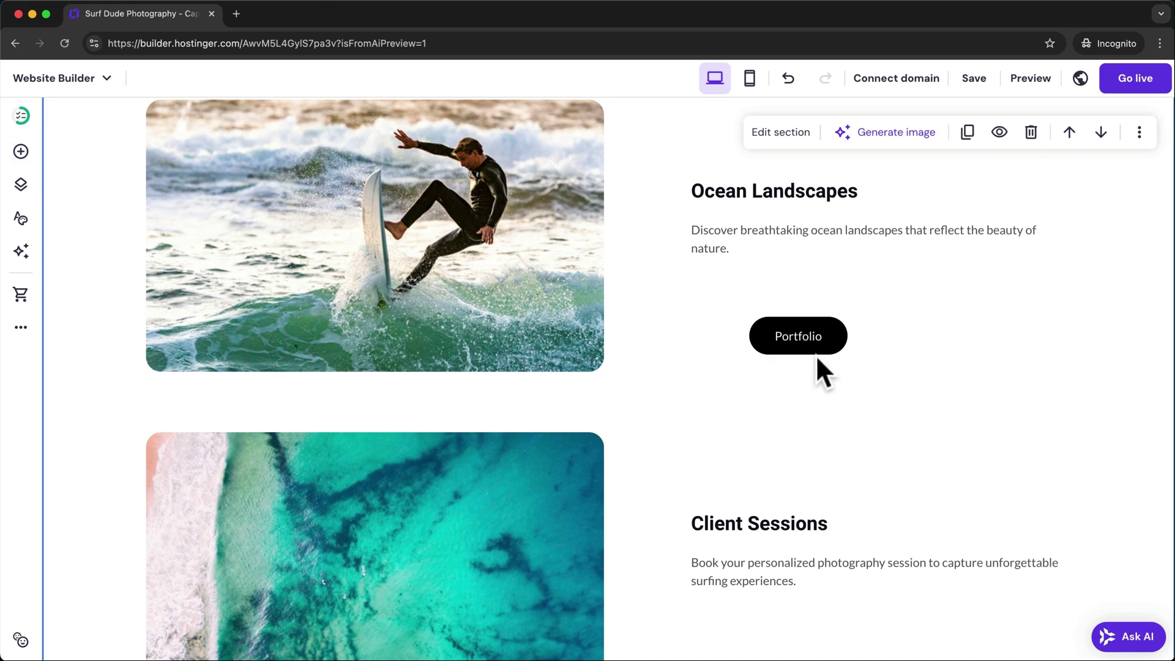
drag(817, 356, 755, 299)
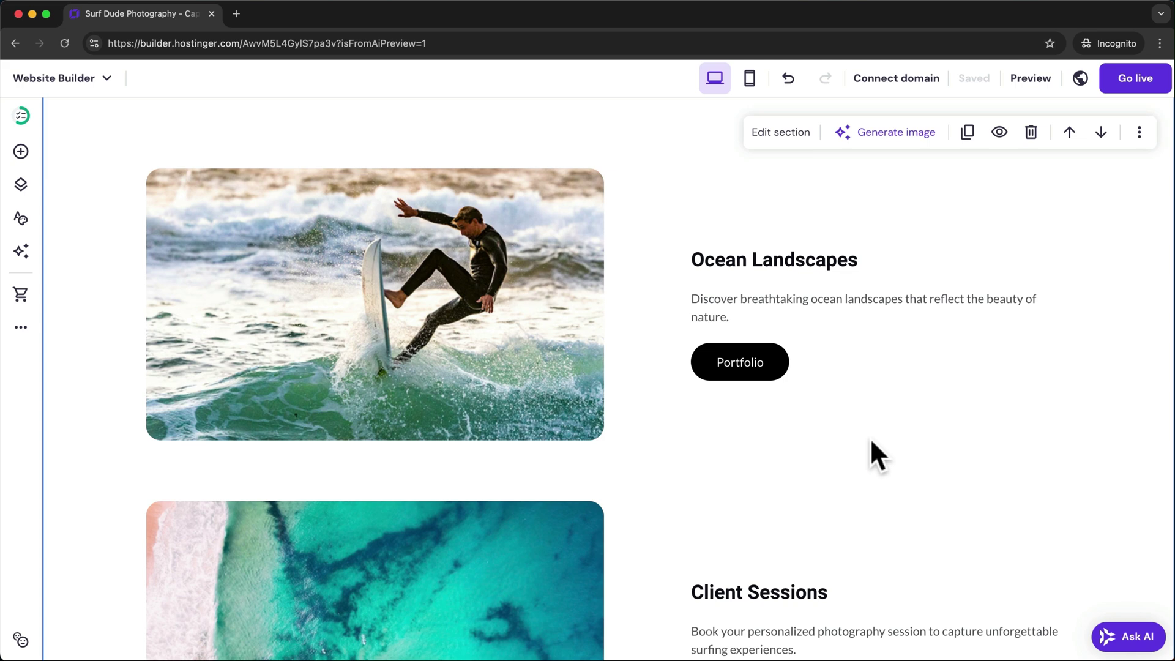
scroll(870, 441, down, 6)
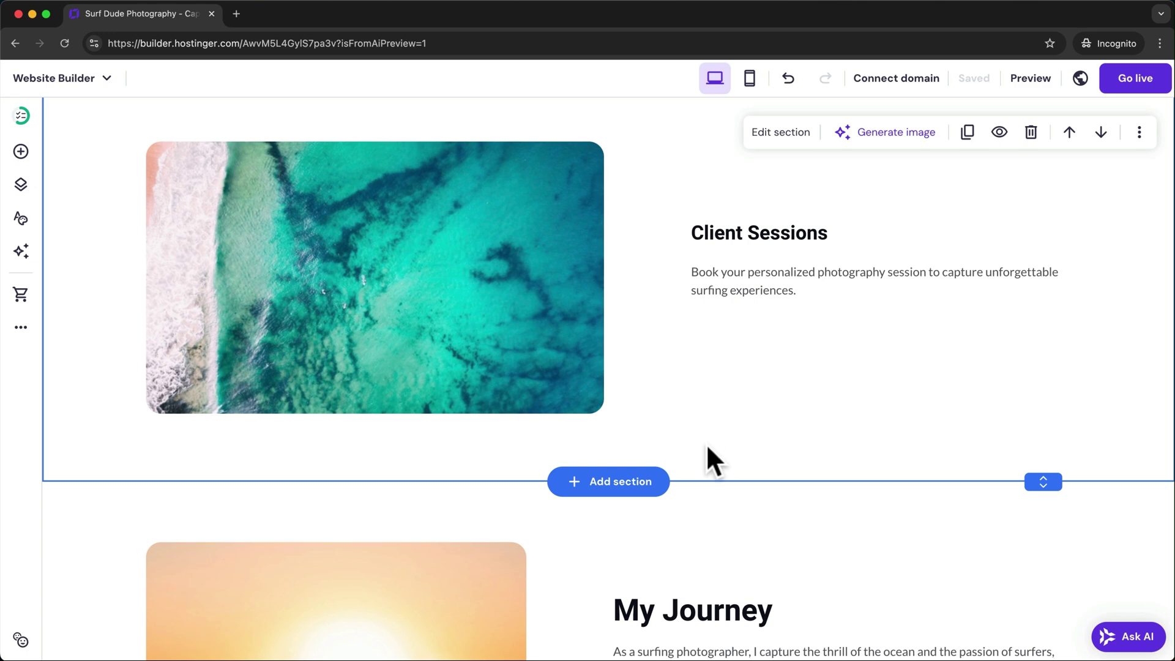
Insert the About template 'A short story about us' below Client Sessions and save
click(619, 487)
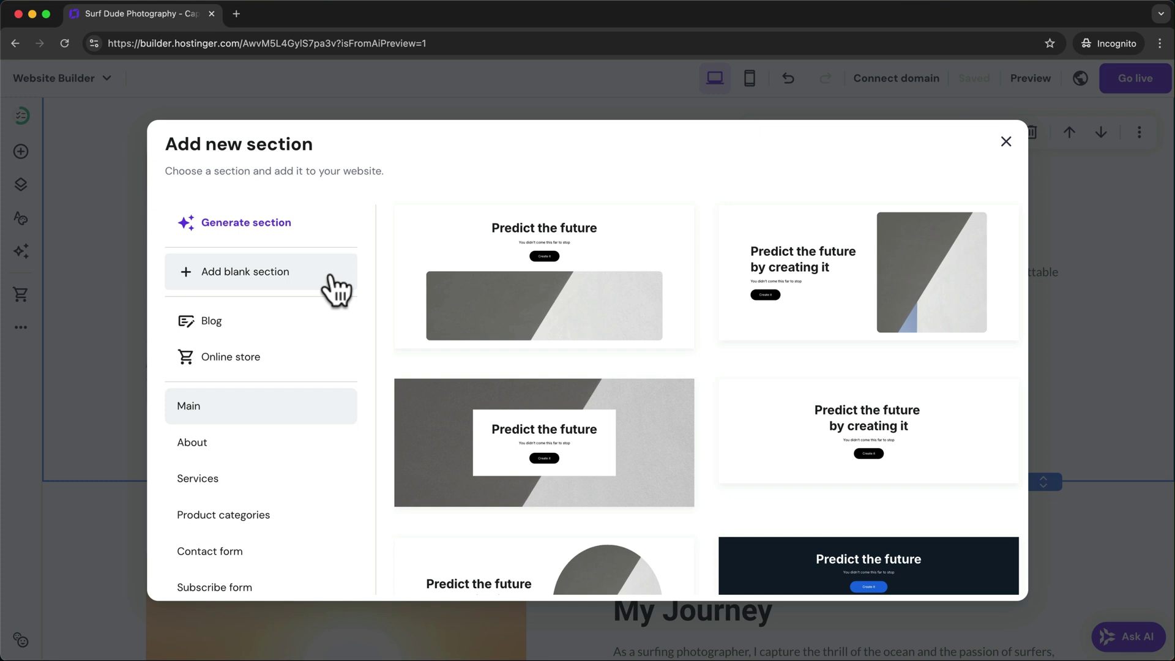
click(259, 450)
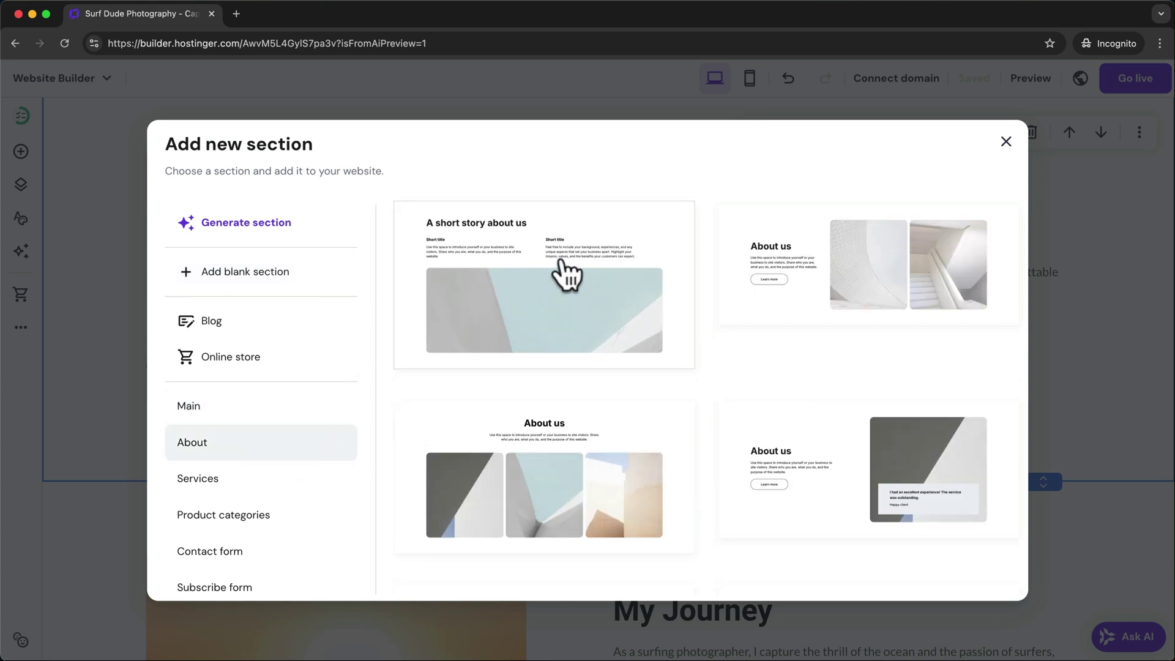
click(541, 314)
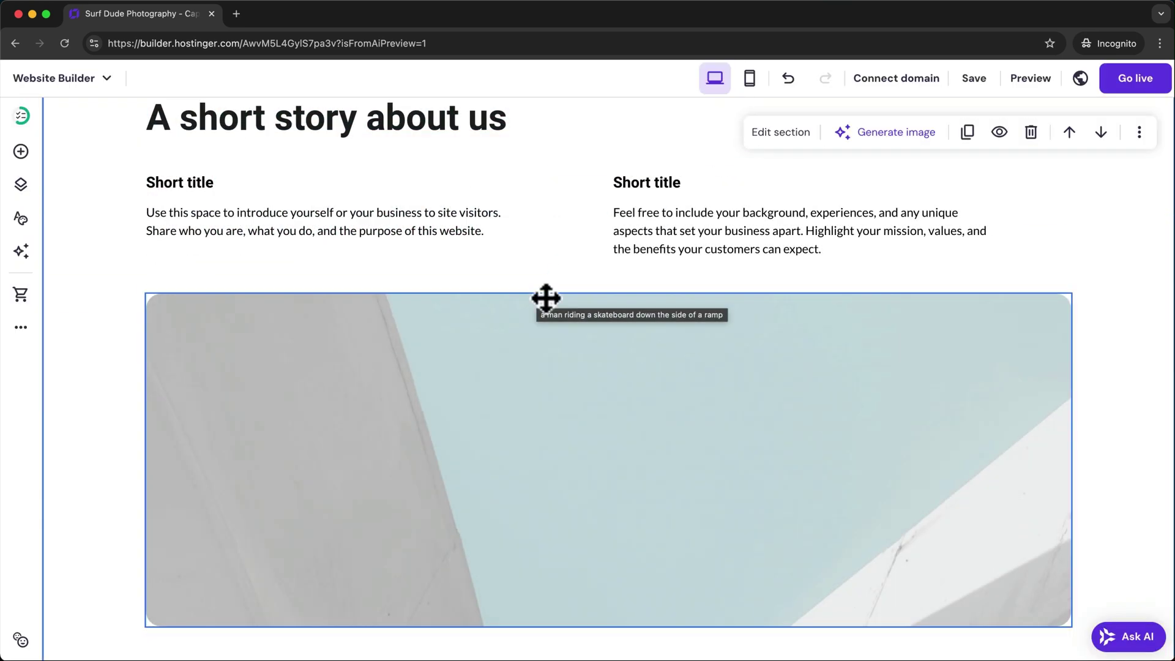
key(super+z)
key(super+s)
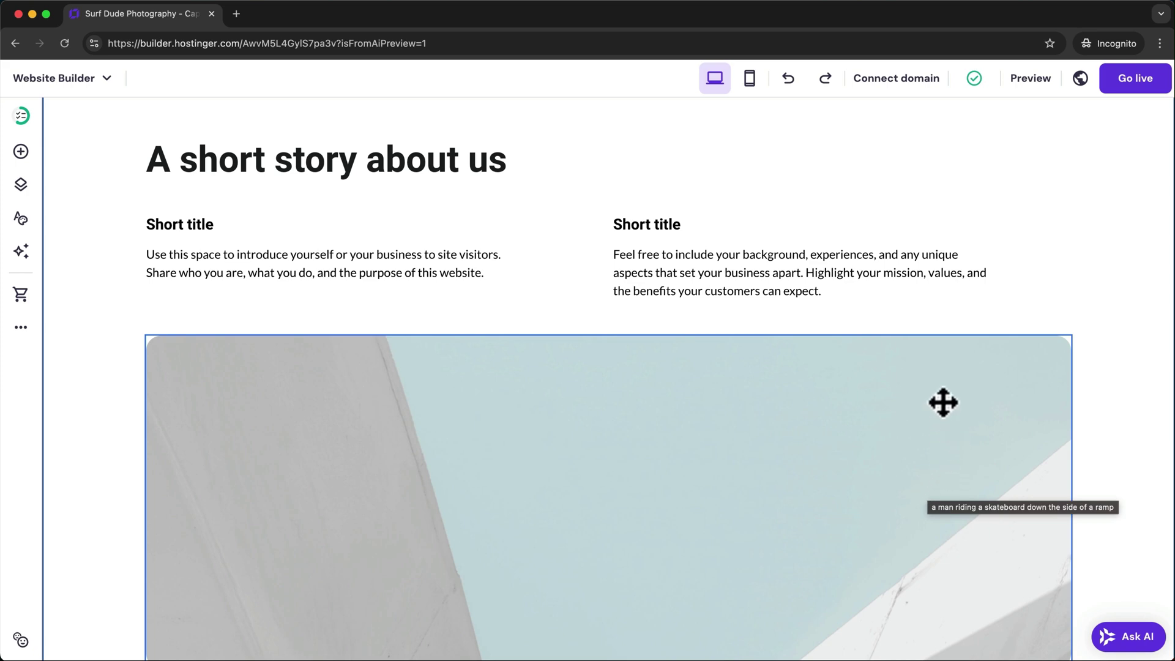
Delete the right-hand paragraph and the story section, then undo both deletions to restore it
click(831, 279)
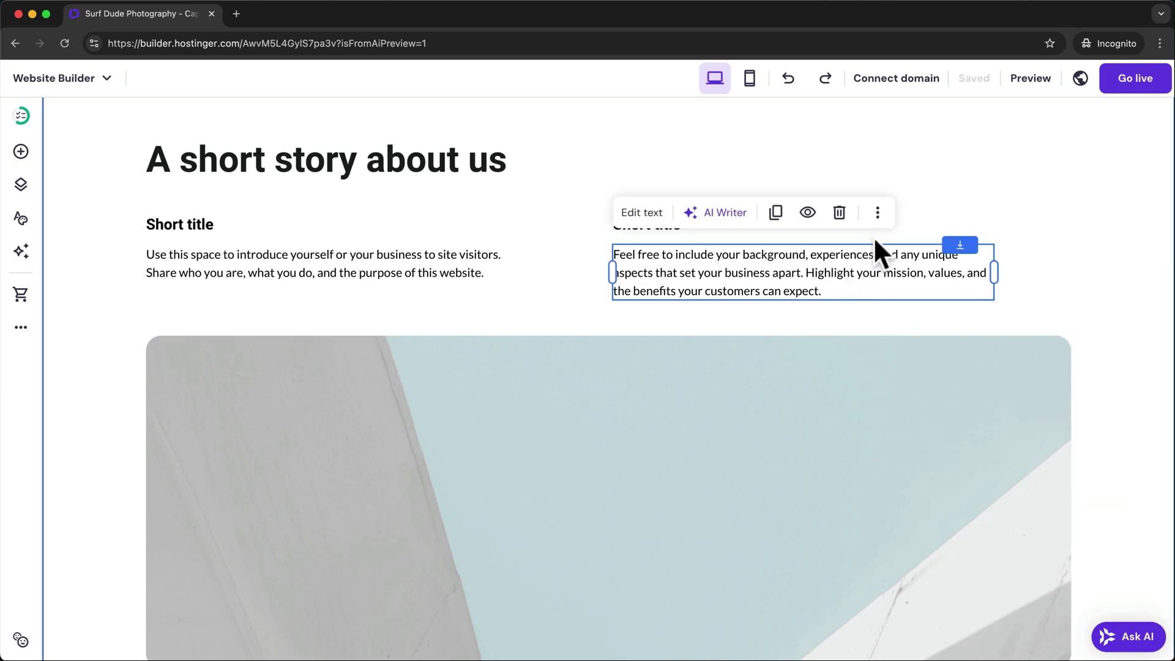
click(841, 214)
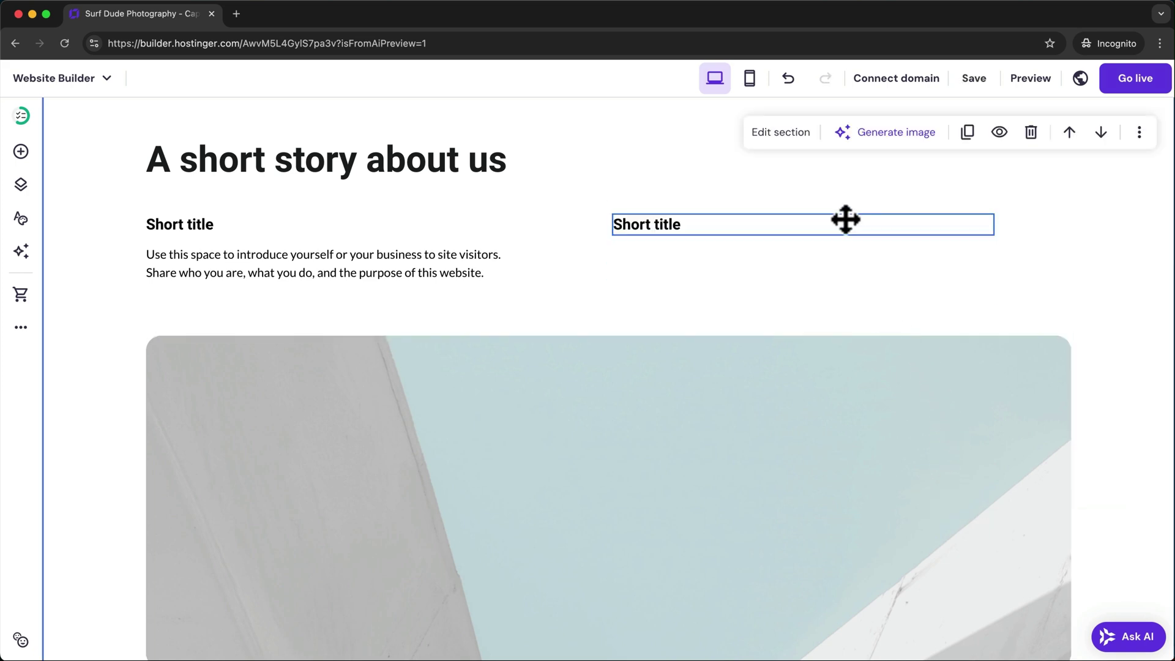
scroll(845, 219, up, 2)
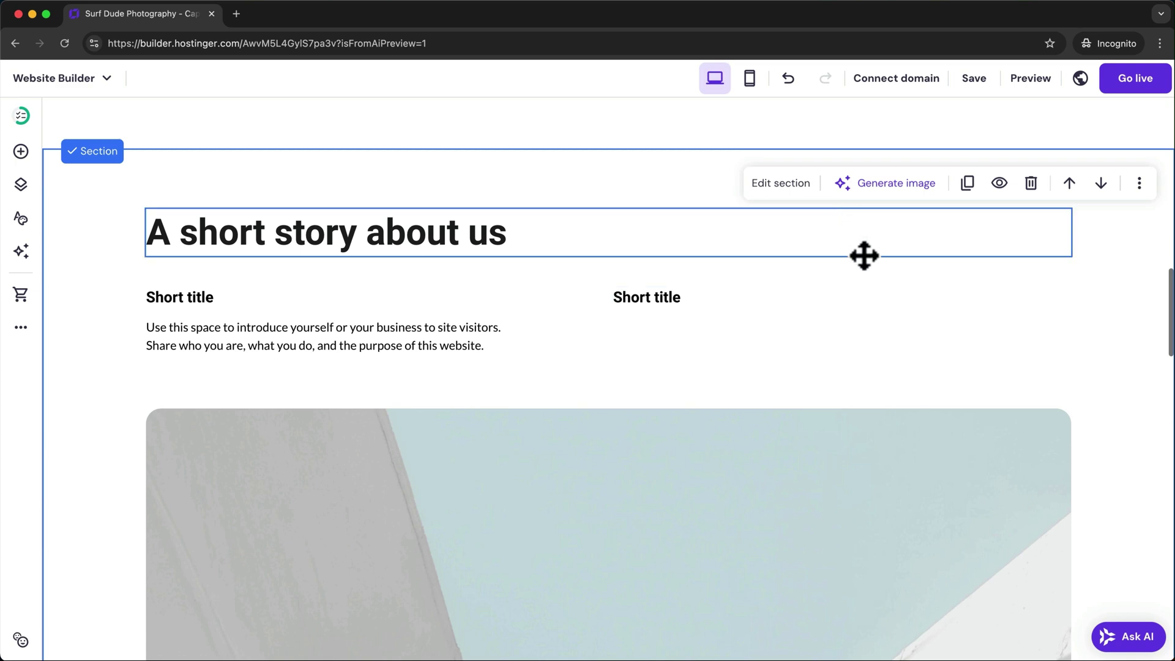
click(1031, 183)
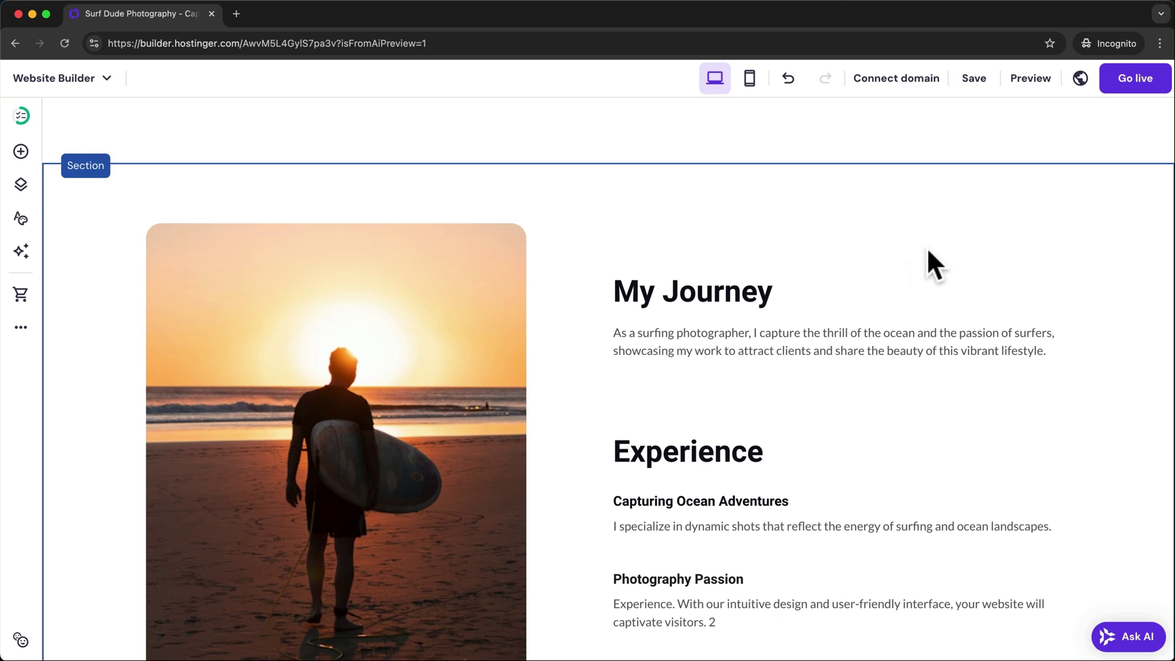
click(789, 86)
click(896, 79)
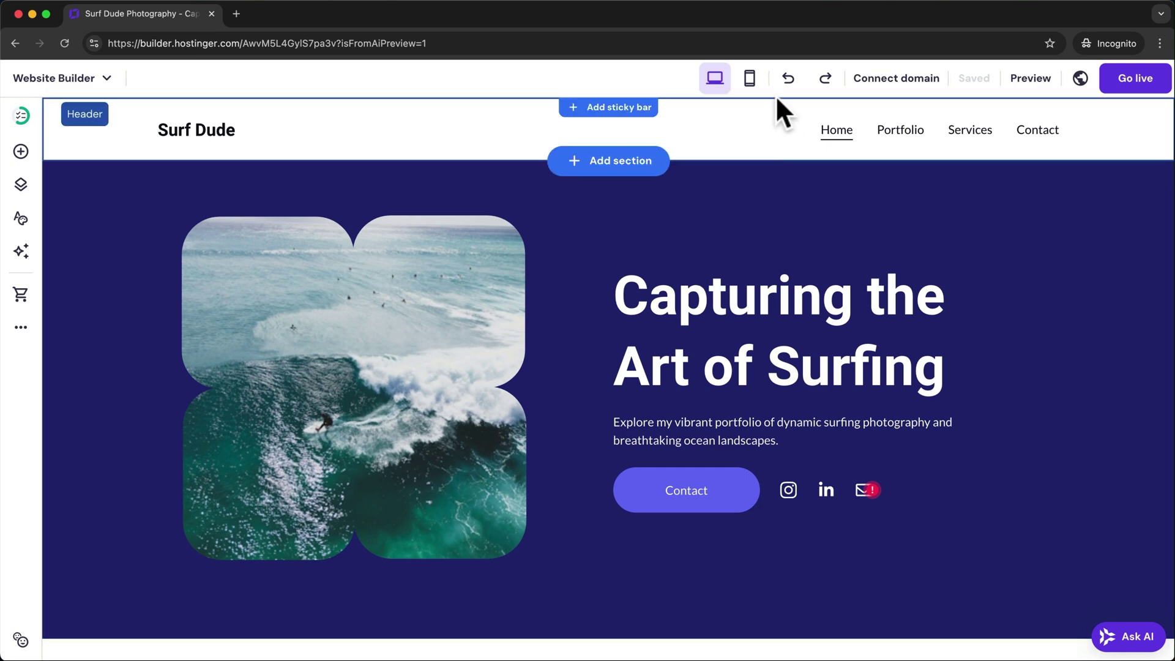
In mobile view, drag the Client Sessions Portfolio button up under its text, then return to desktop
click(751, 85)
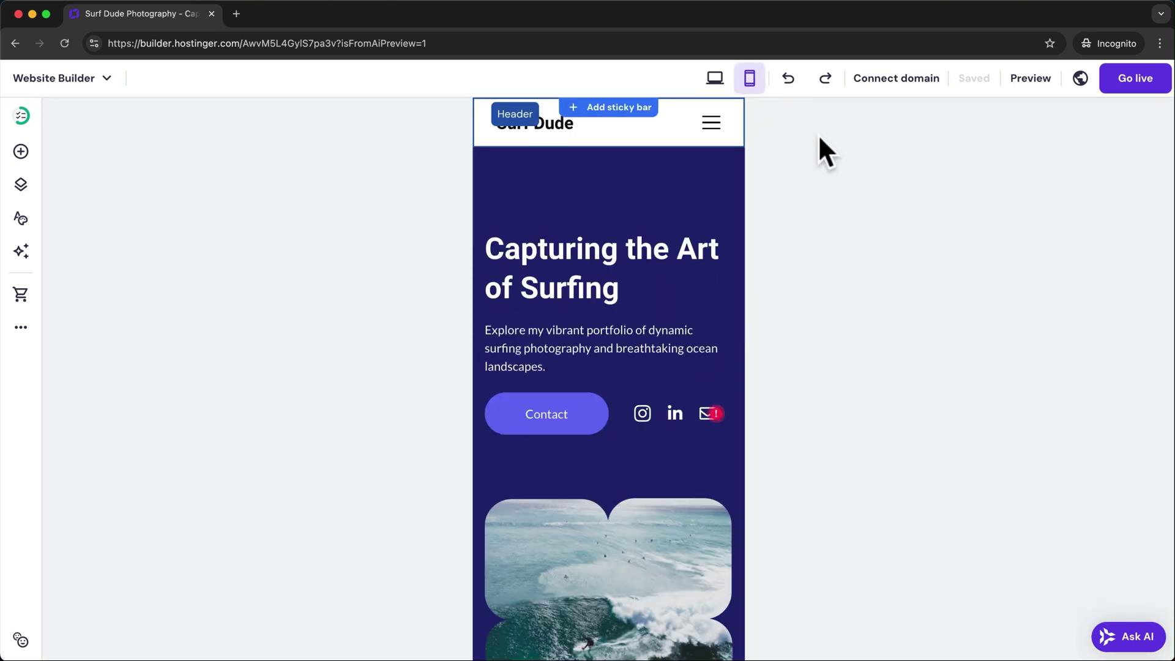
scroll(624, 370, down, 5)
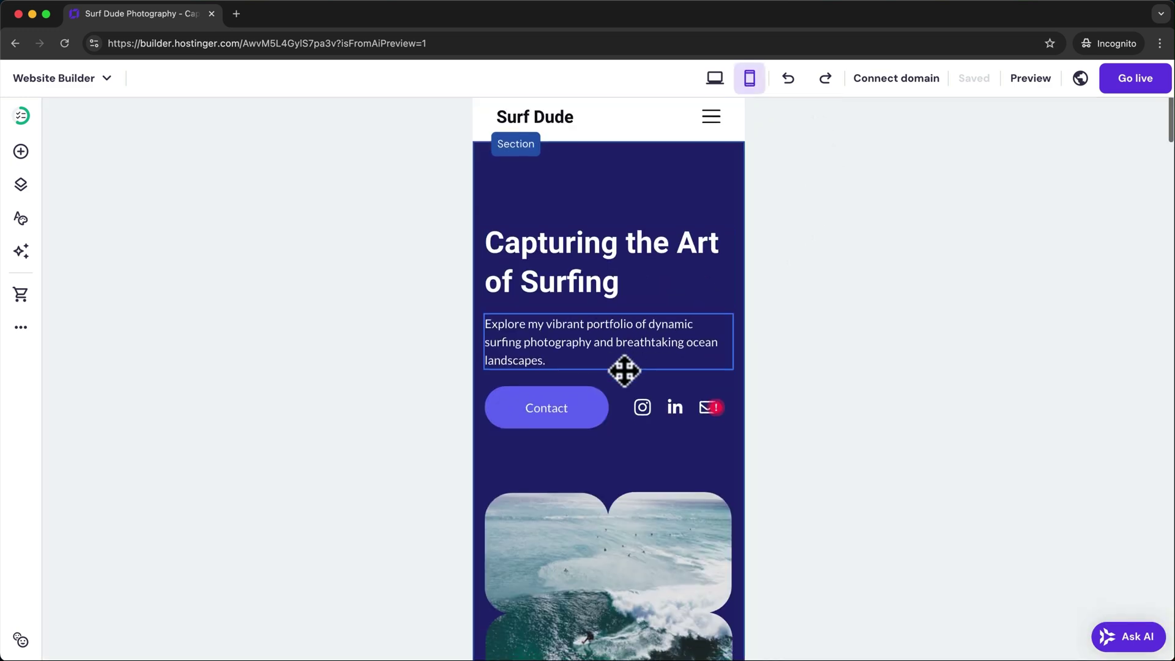
scroll(625, 370, down, 10)
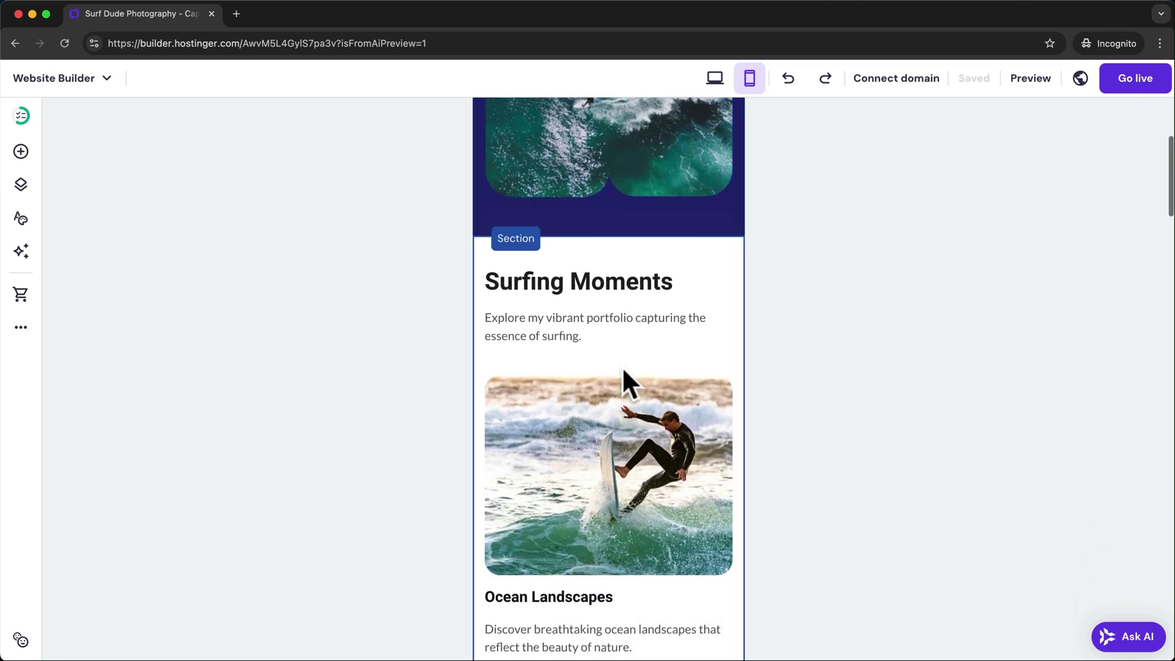
scroll(624, 370, down, 3)
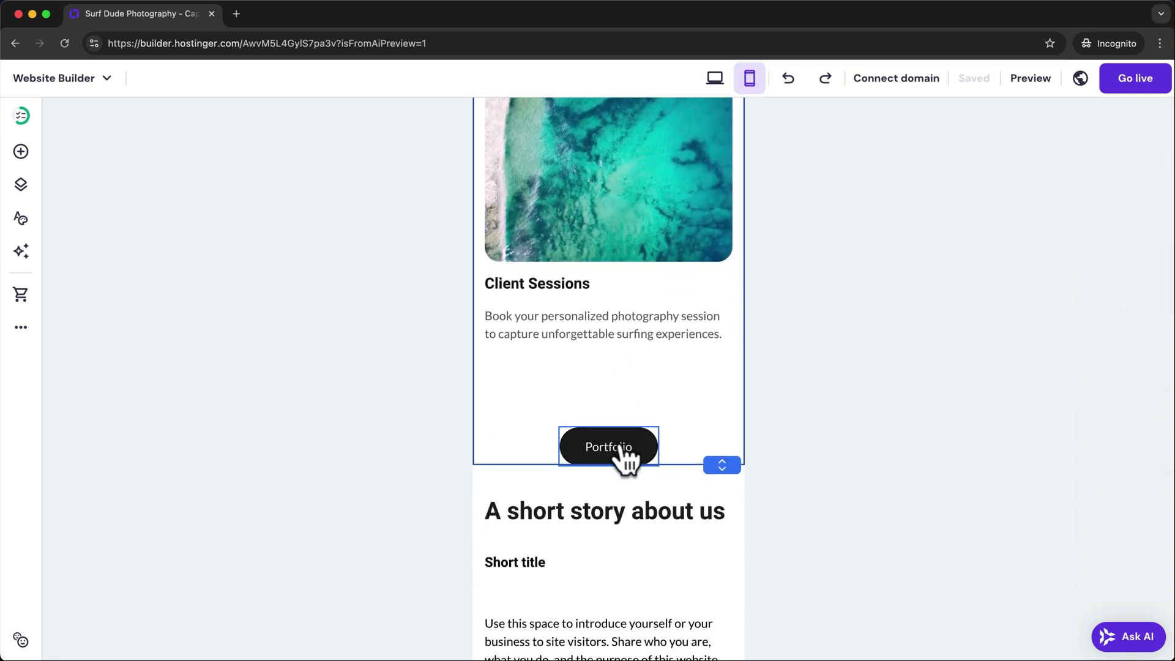
drag(624, 458, 547, 373)
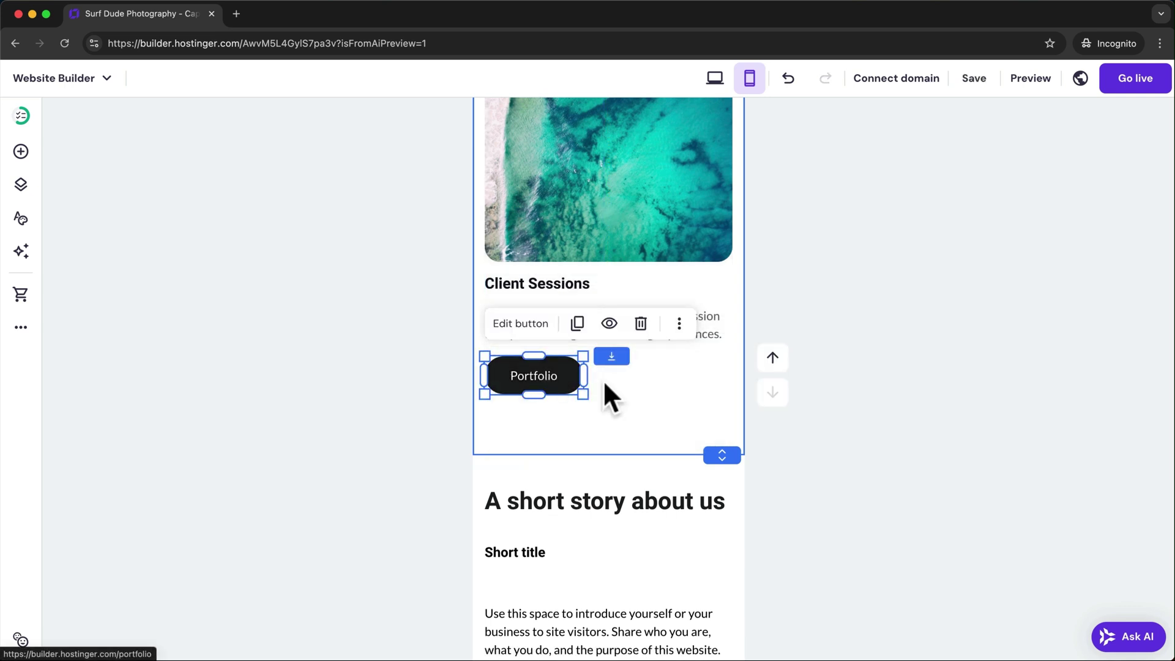
click(699, 360)
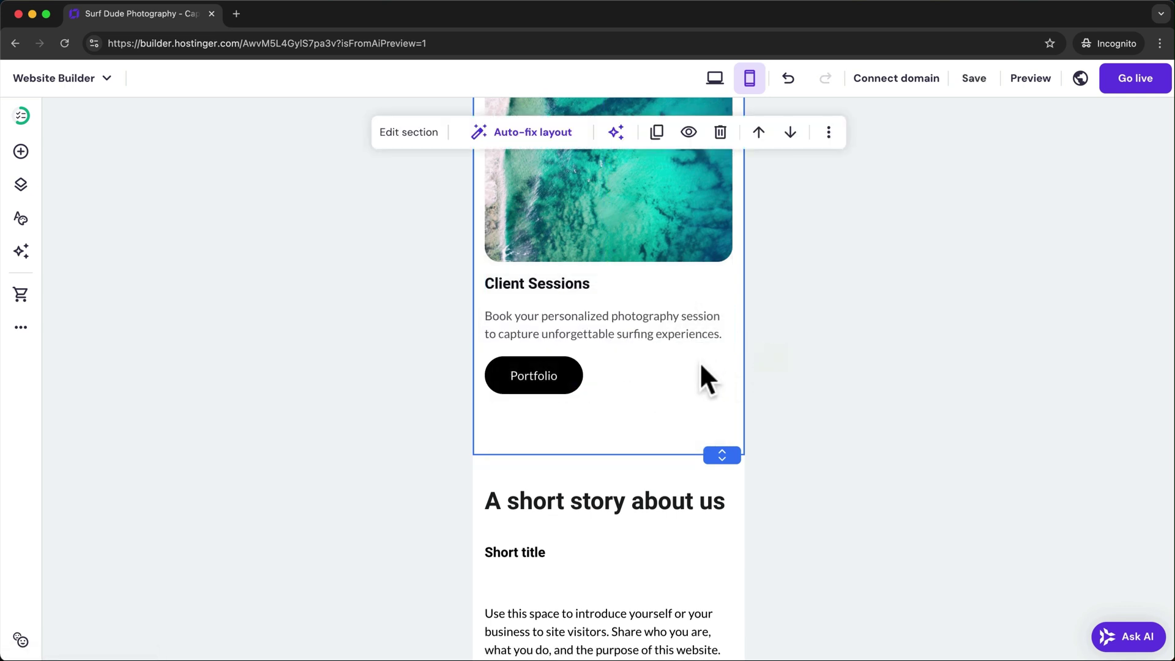
scroll(679, 441, down, 2)
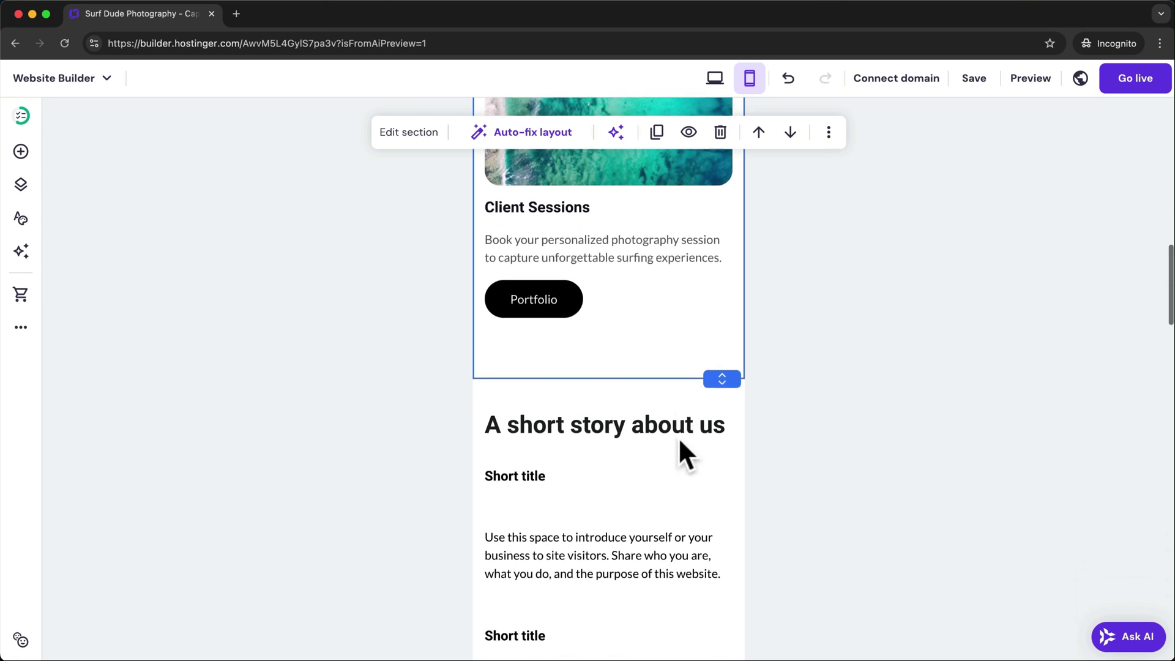
scroll(678, 437, down, 1)
scroll(678, 437, up, 1)
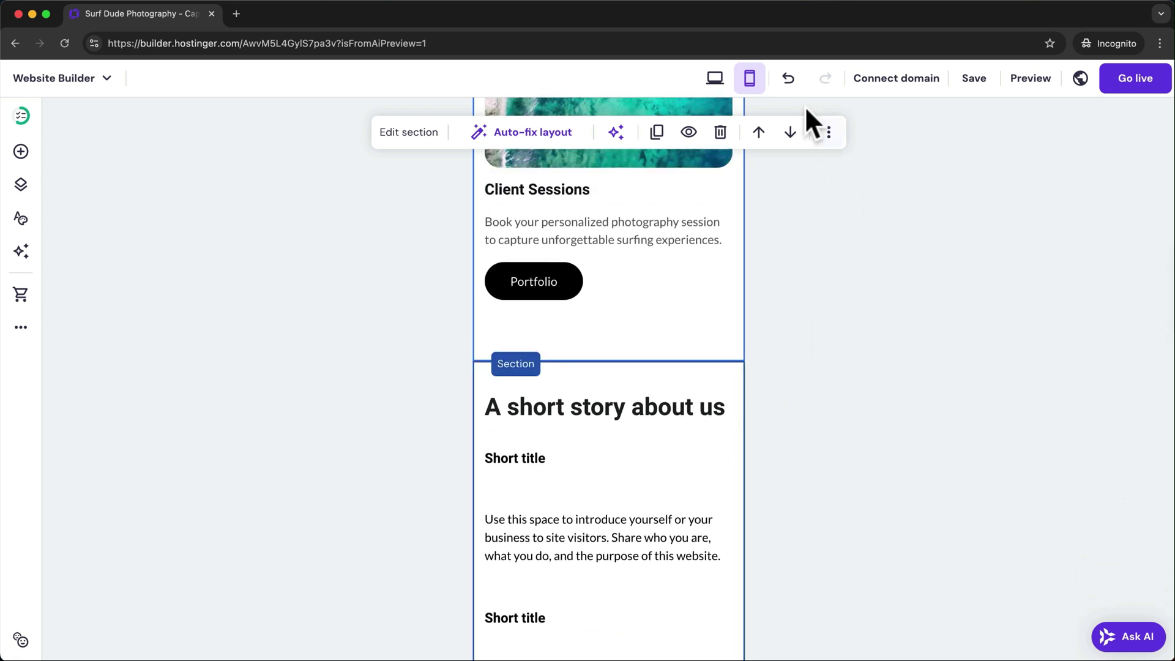
click(715, 78)
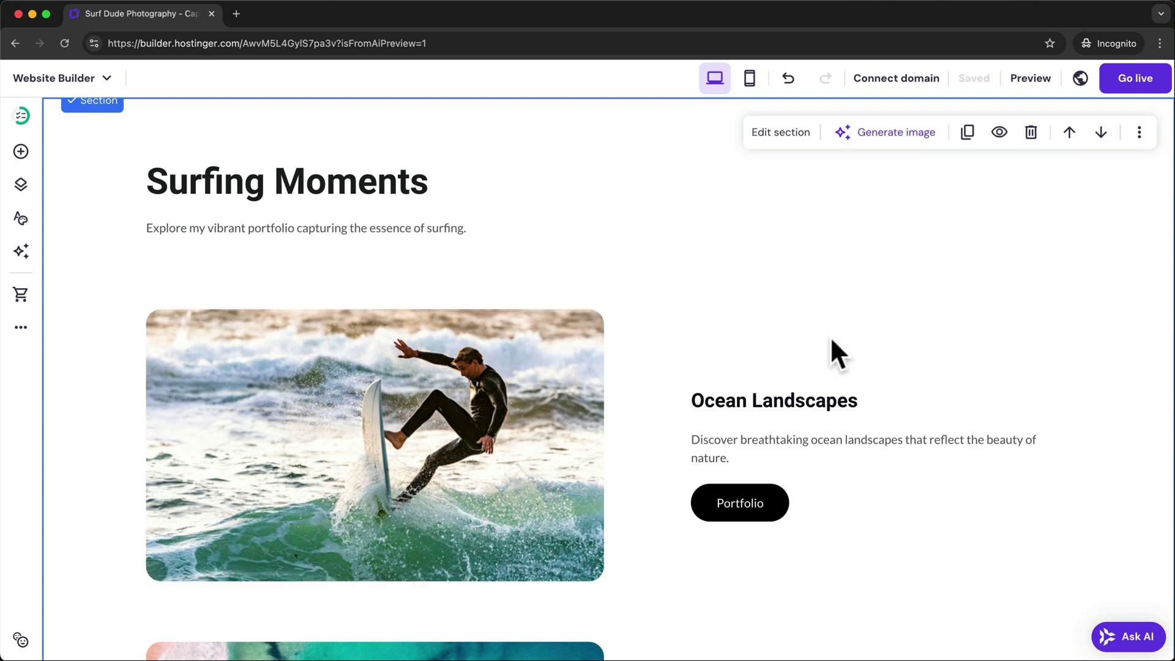
In mobile view, hide the Surfing Moments section on mobile through its visibility settings
click(749, 80)
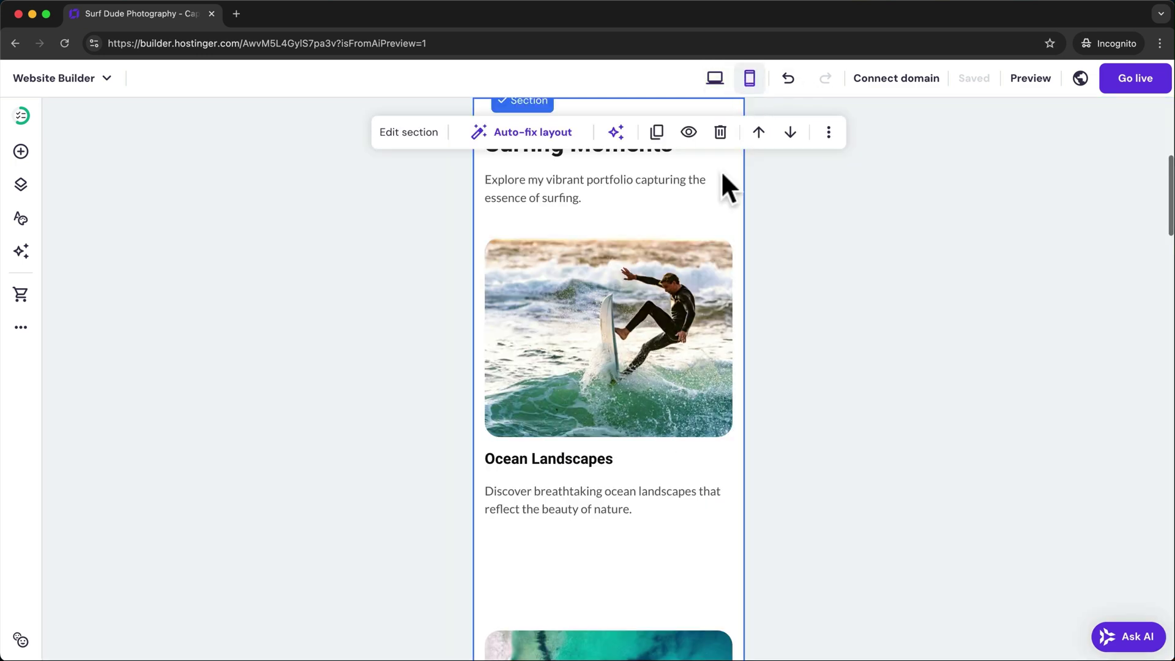
scroll(600, 443, up, 1)
scroll(598, 438, down, 10)
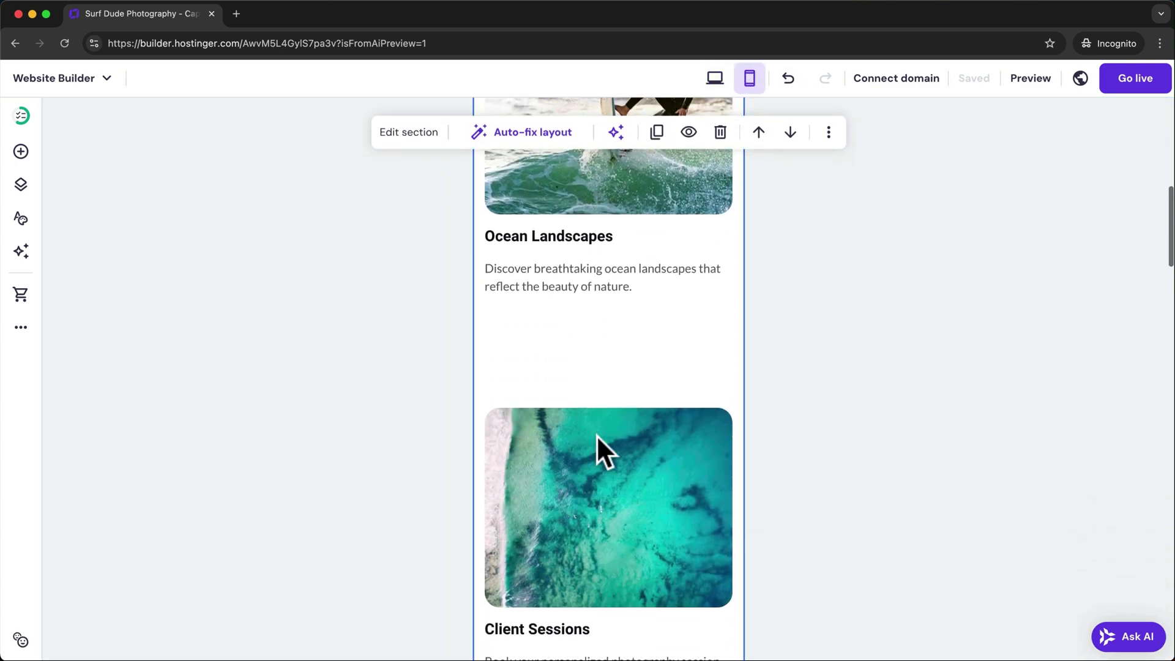
scroll(596, 434, up, 6)
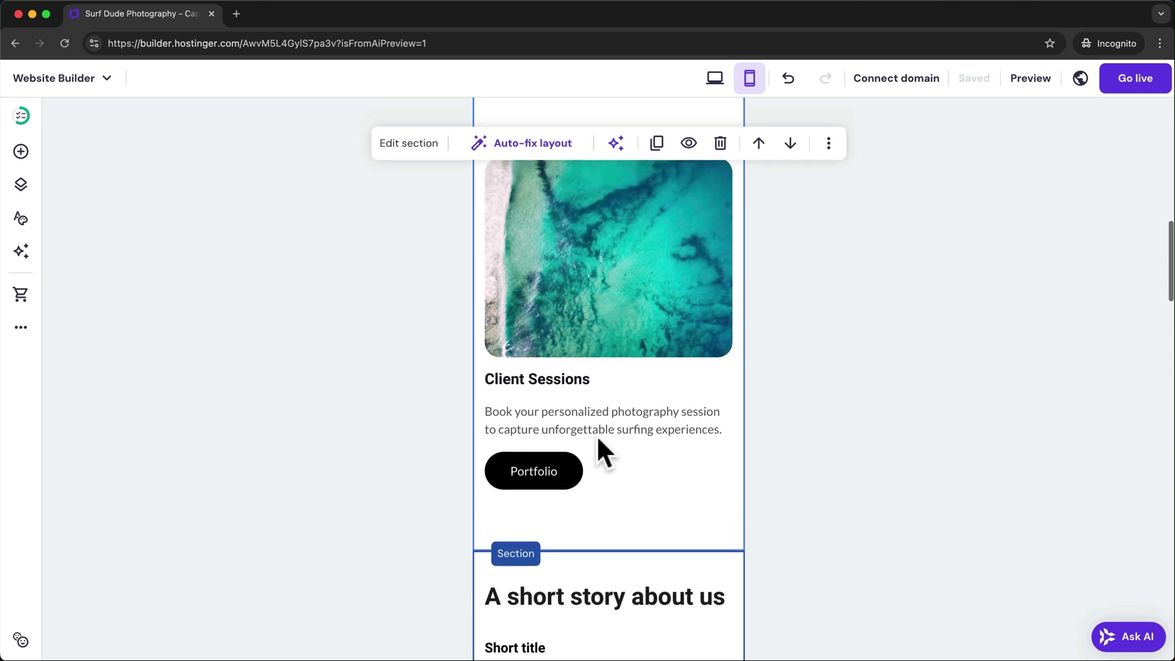
scroll(598, 438, up, 5)
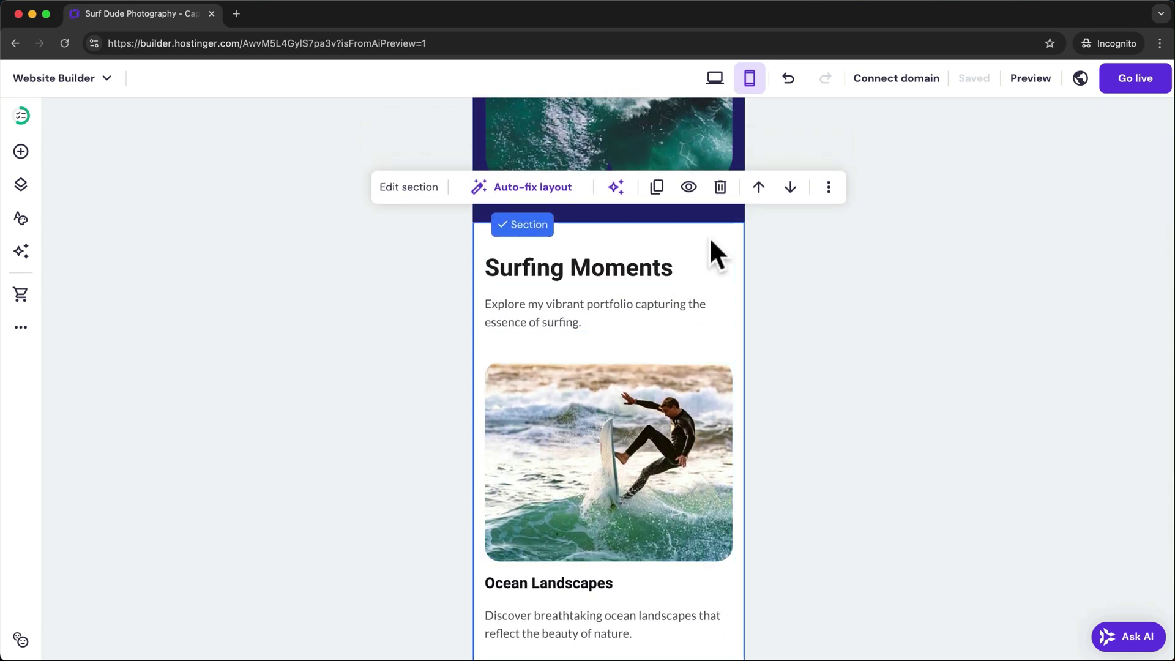
click(688, 187)
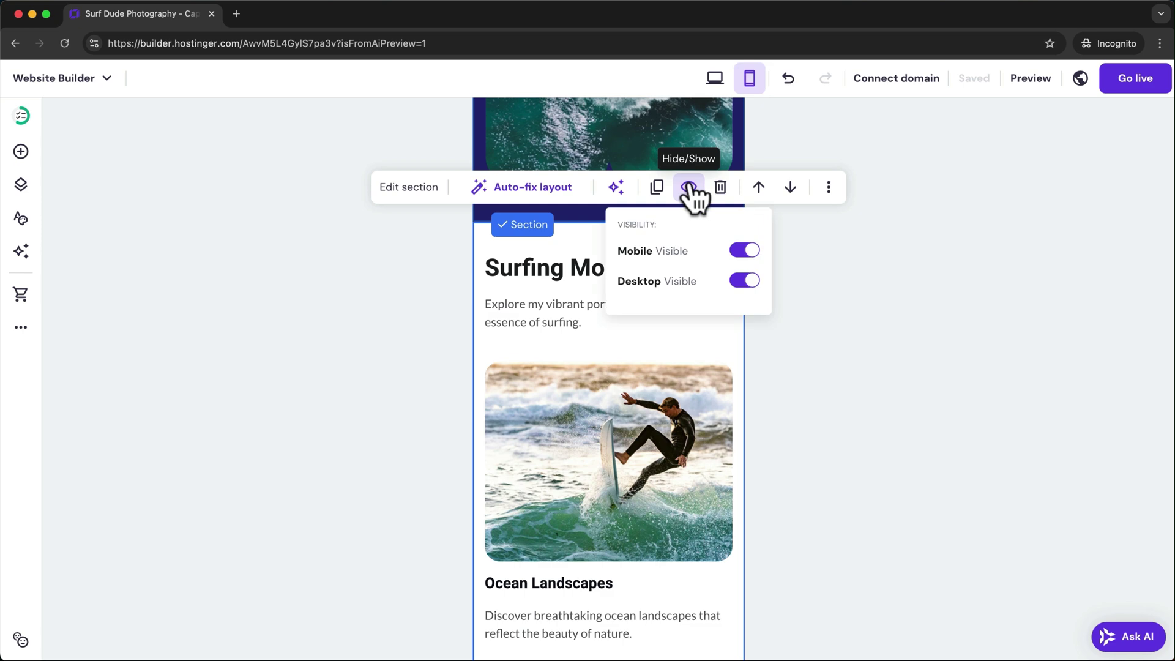
click(745, 251)
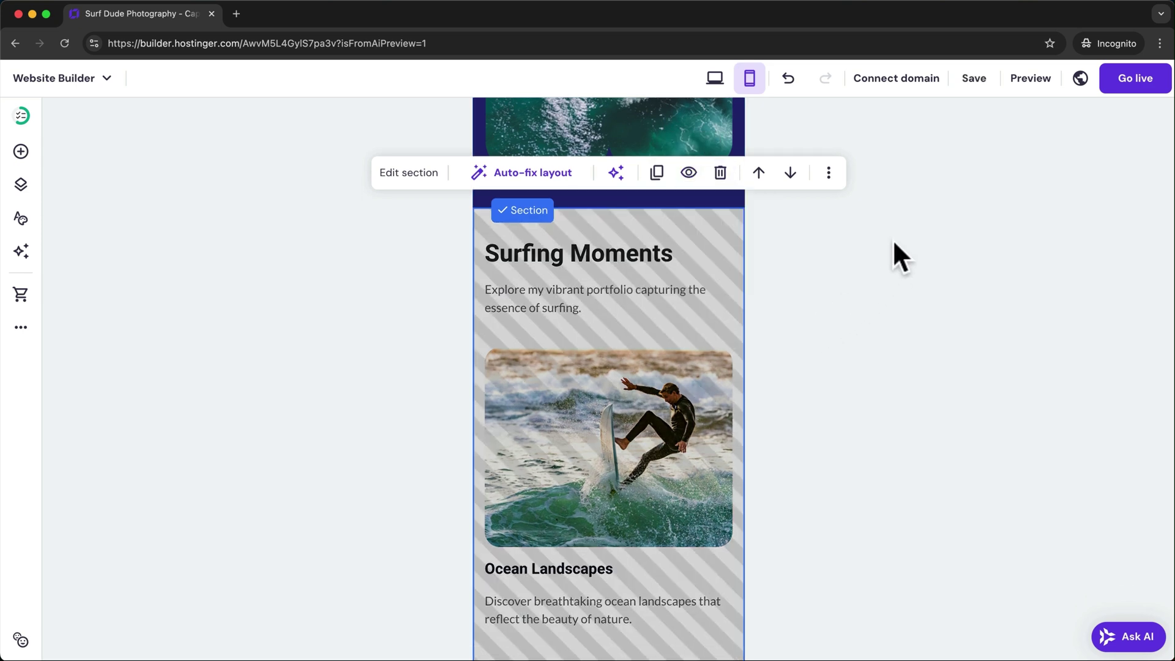
Back in desktop view, turn off Desktop visibility for the 'A short story about us' section
click(715, 77)
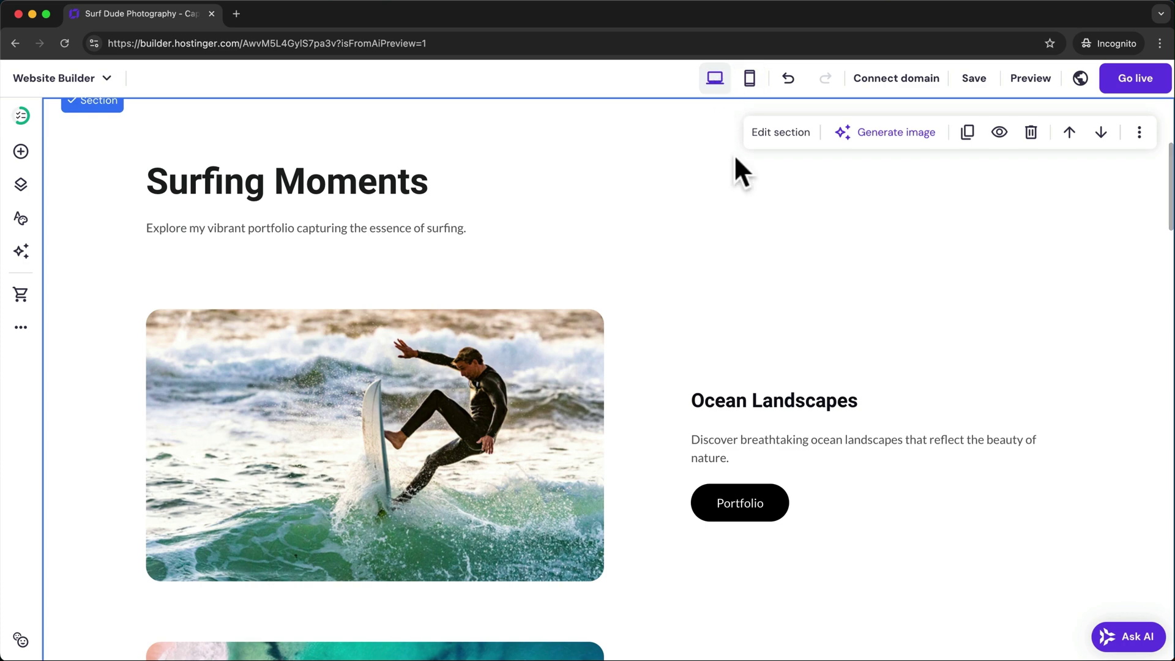
scroll(667, 362, down, 1)
scroll(666, 362, down, 15)
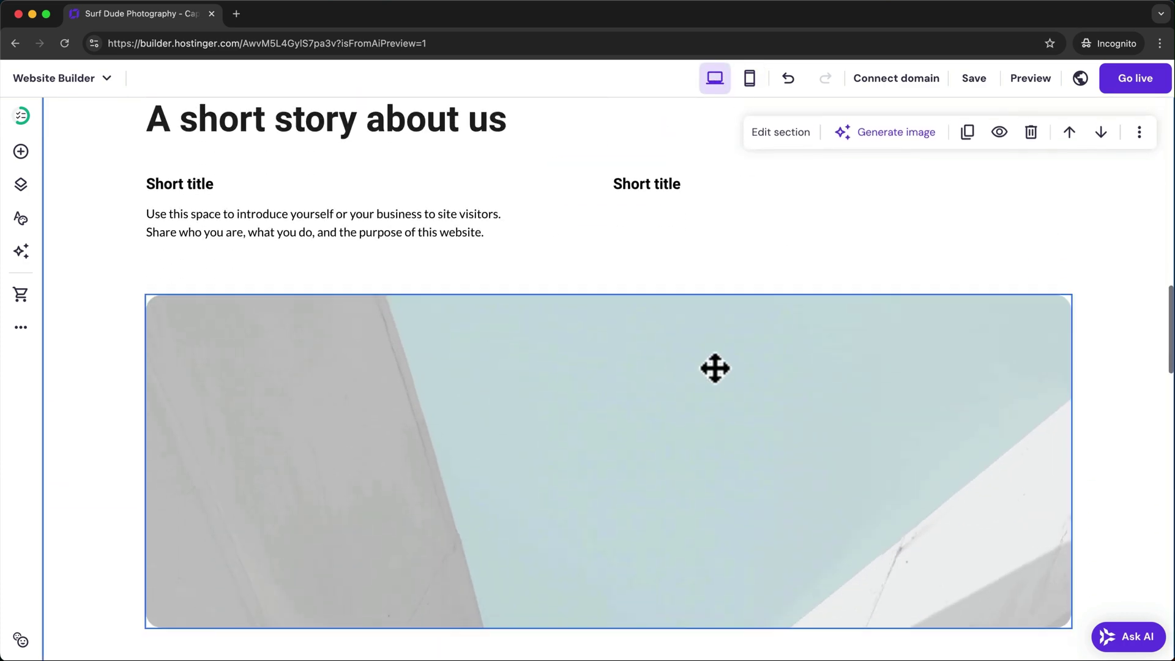
scroll(714, 367, up, 2)
click(999, 177)
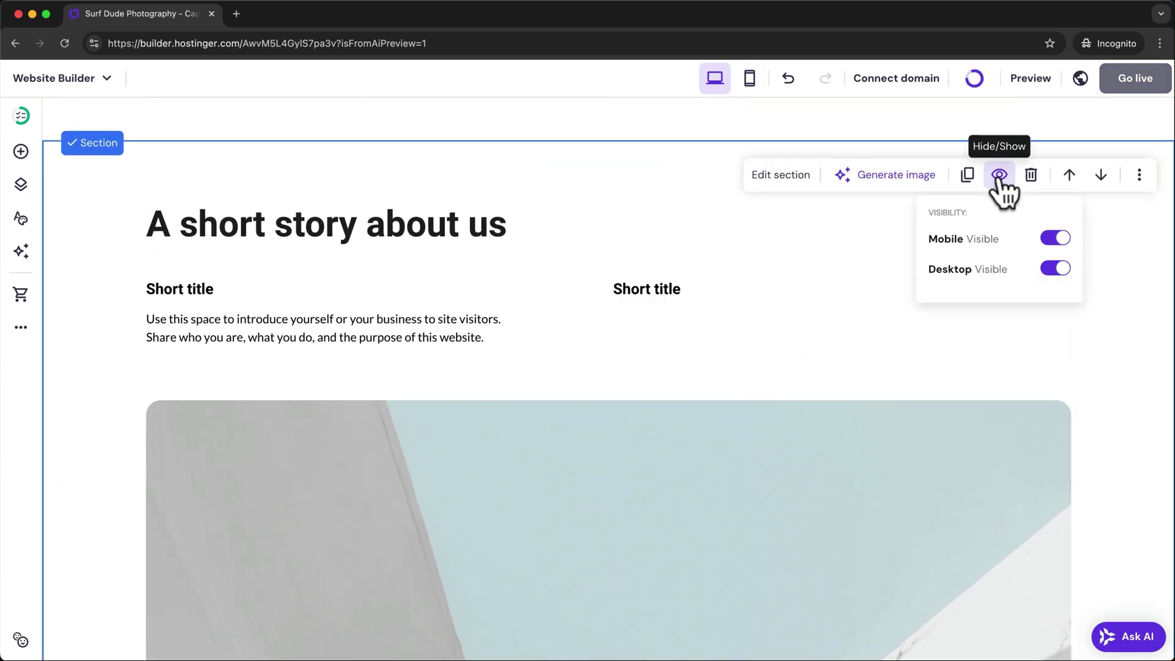
click(1052, 269)
scroll(798, 314, up, 6)
scroll(798, 313, up, 15)
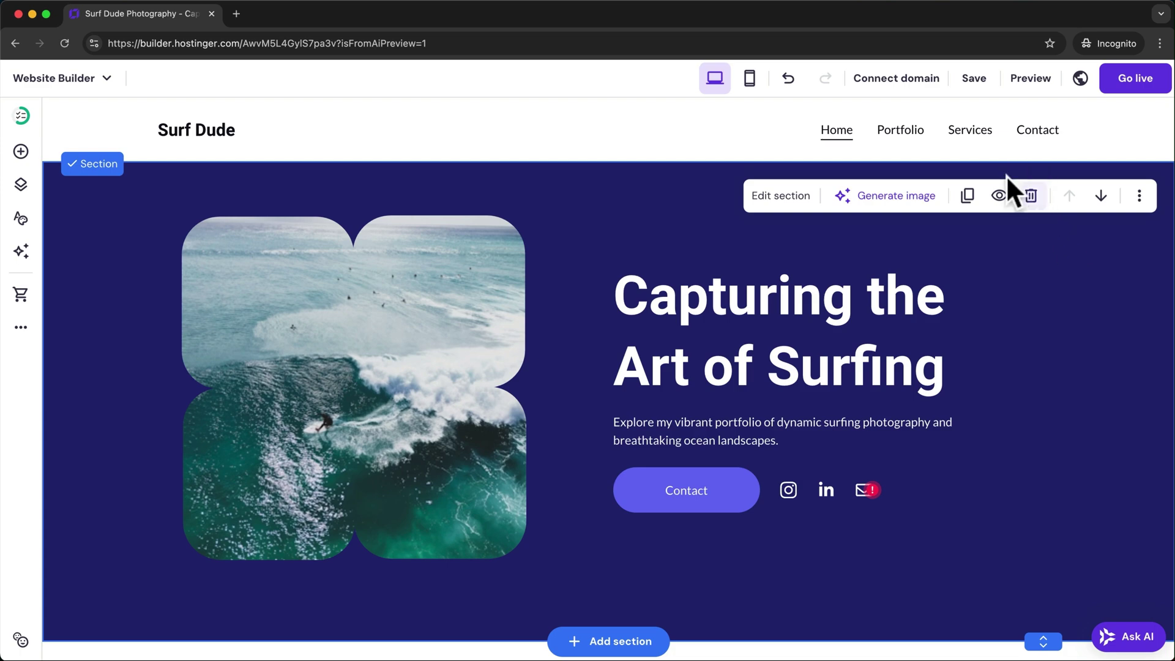
Change the Portfolio page heading from 'Surf Gallery' to 'My Best Shots', then open Pages and navigation
click(898, 140)
double_click(640, 240)
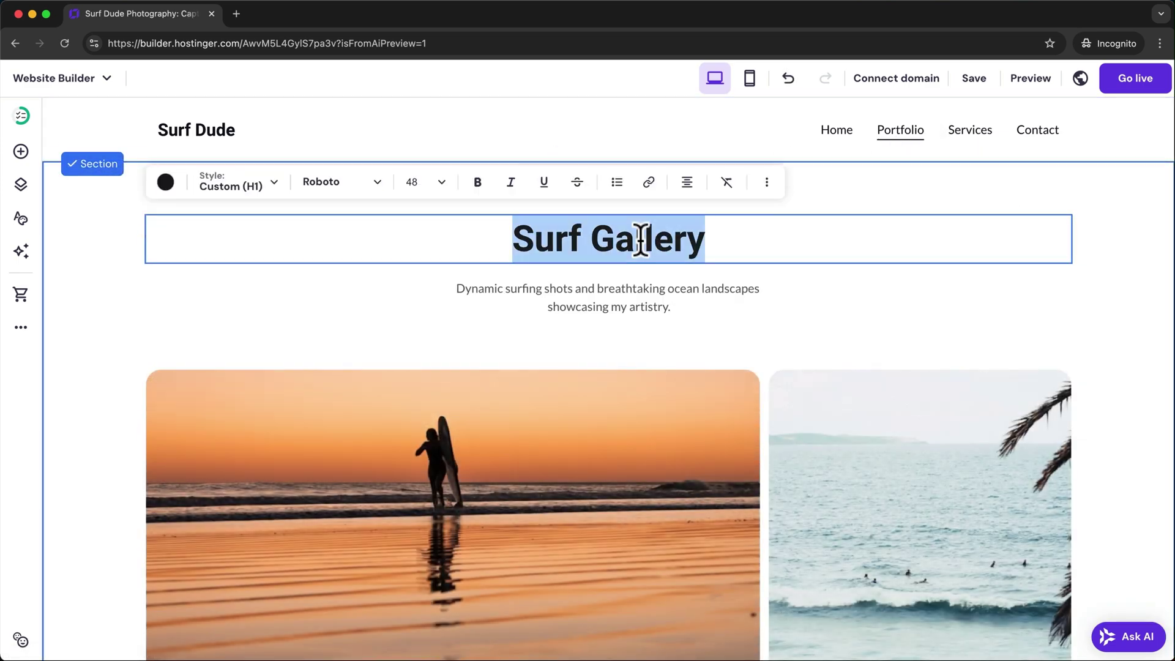
text(My Best Shots)
key(Escape)
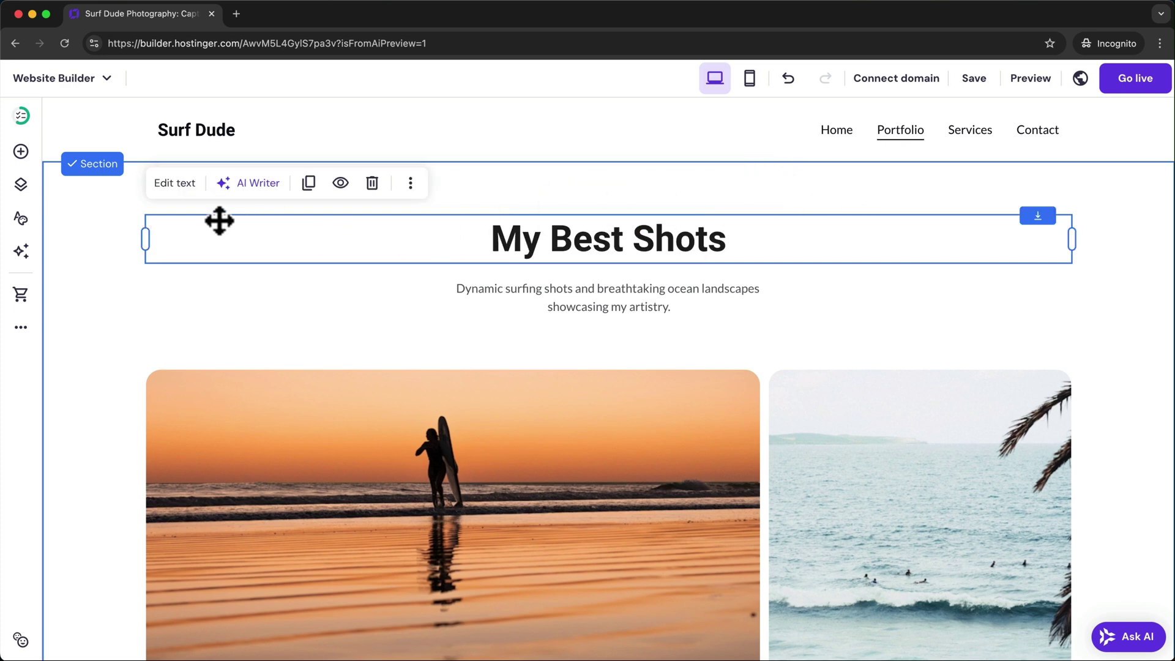
click(21, 185)
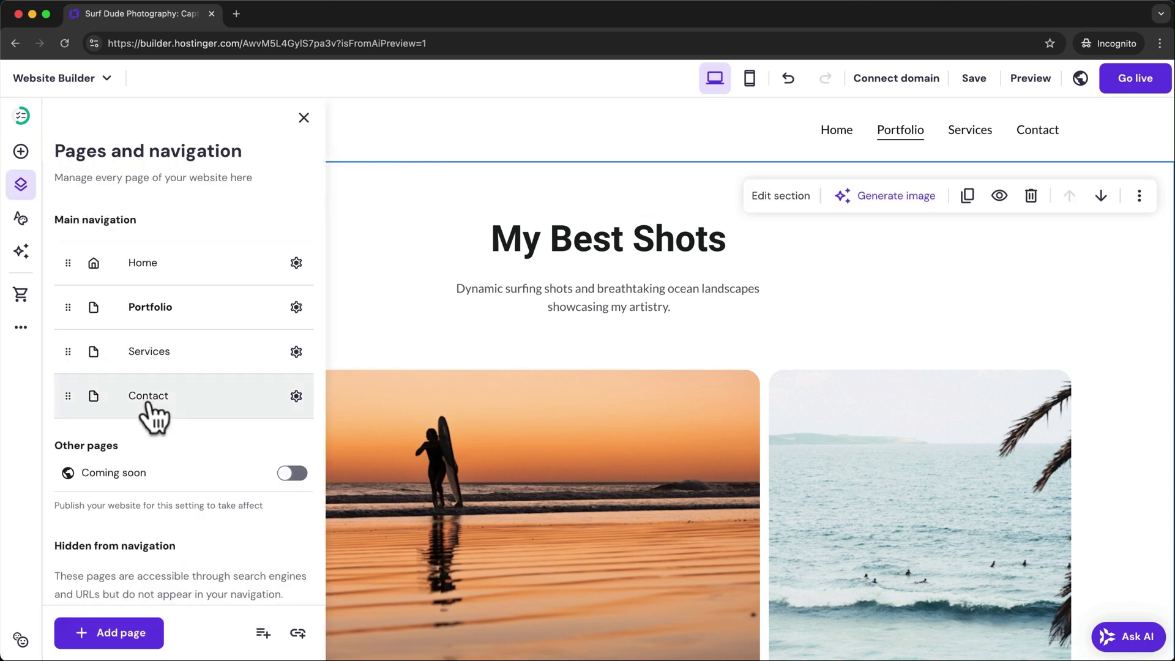
Add an About page from its template and move it to second place, right after Home
click(101, 636)
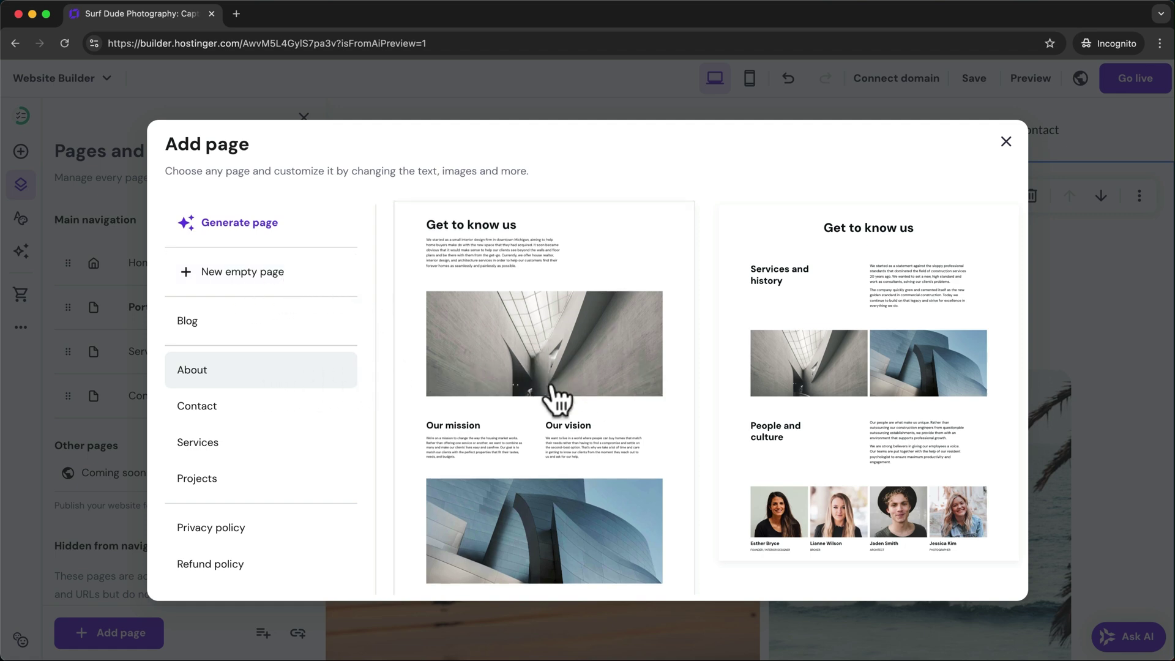
click(558, 362)
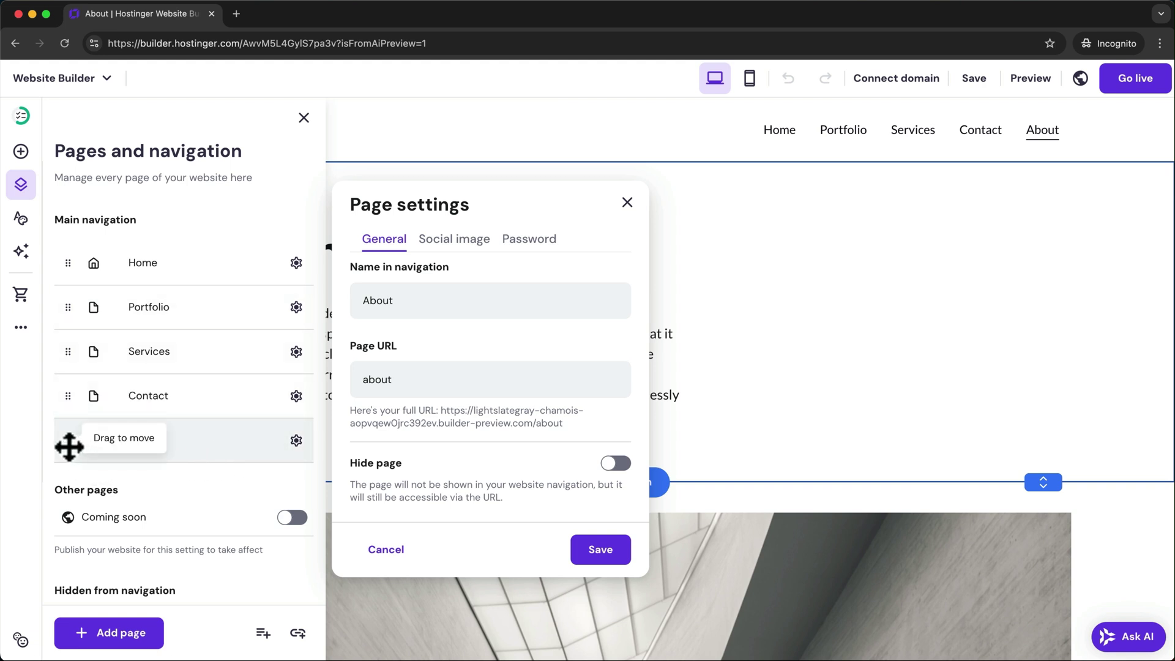
drag(69, 446, 59, 306)
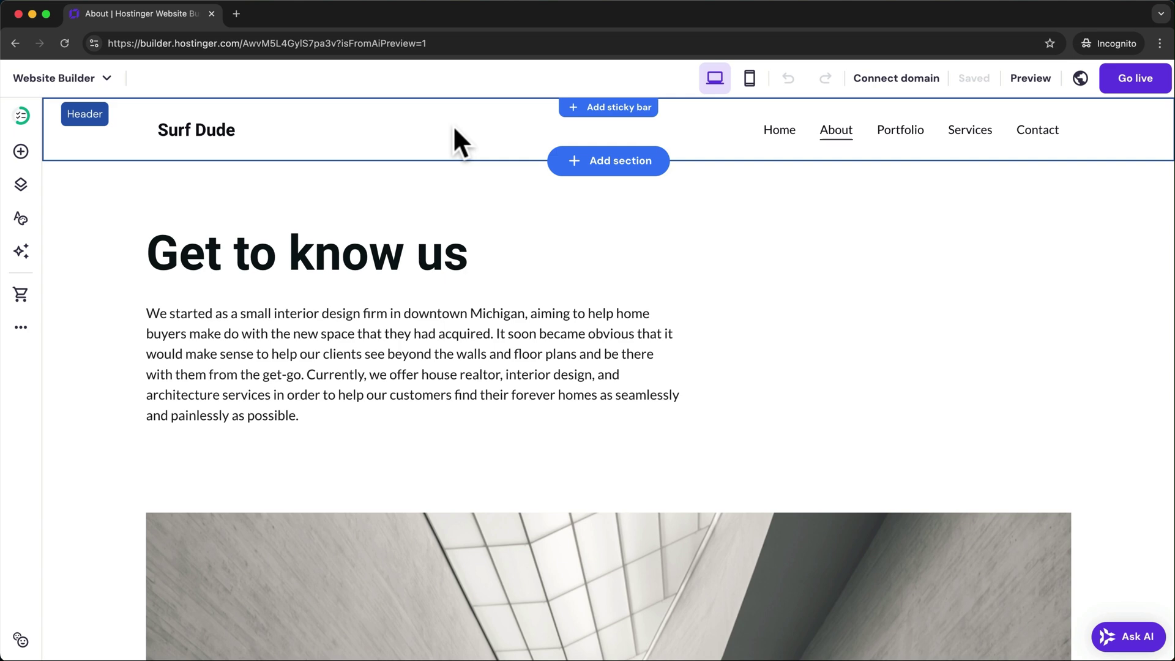
Set the header layout to links on the left with a centred logo, and show social icons
click(682, 136)
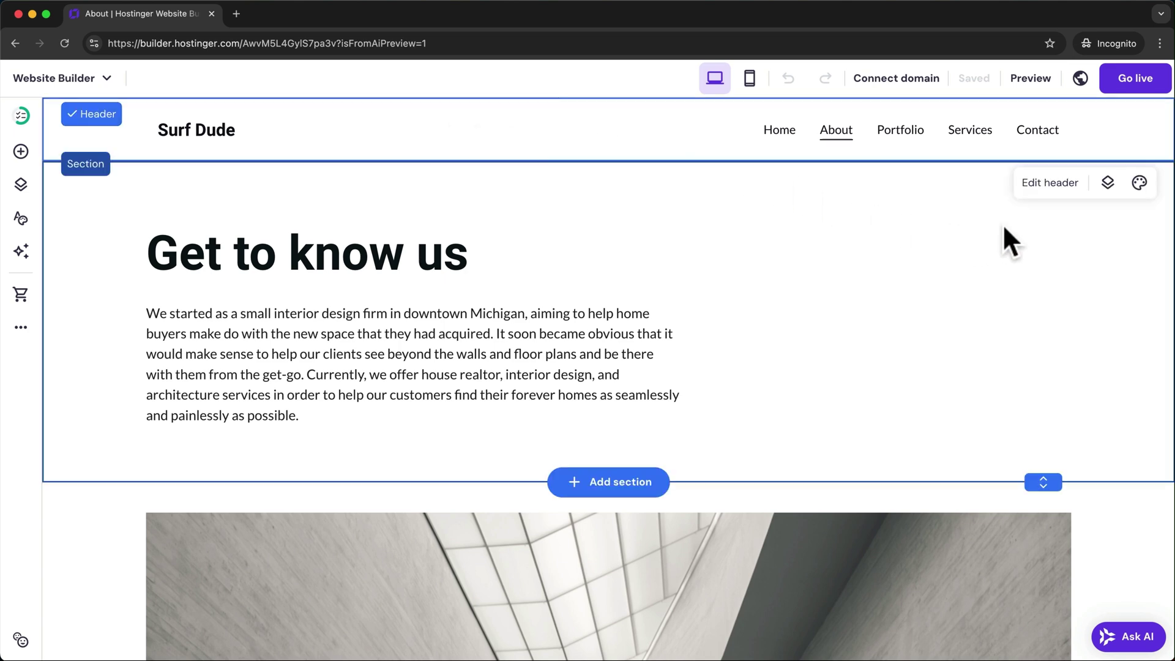
click(1043, 193)
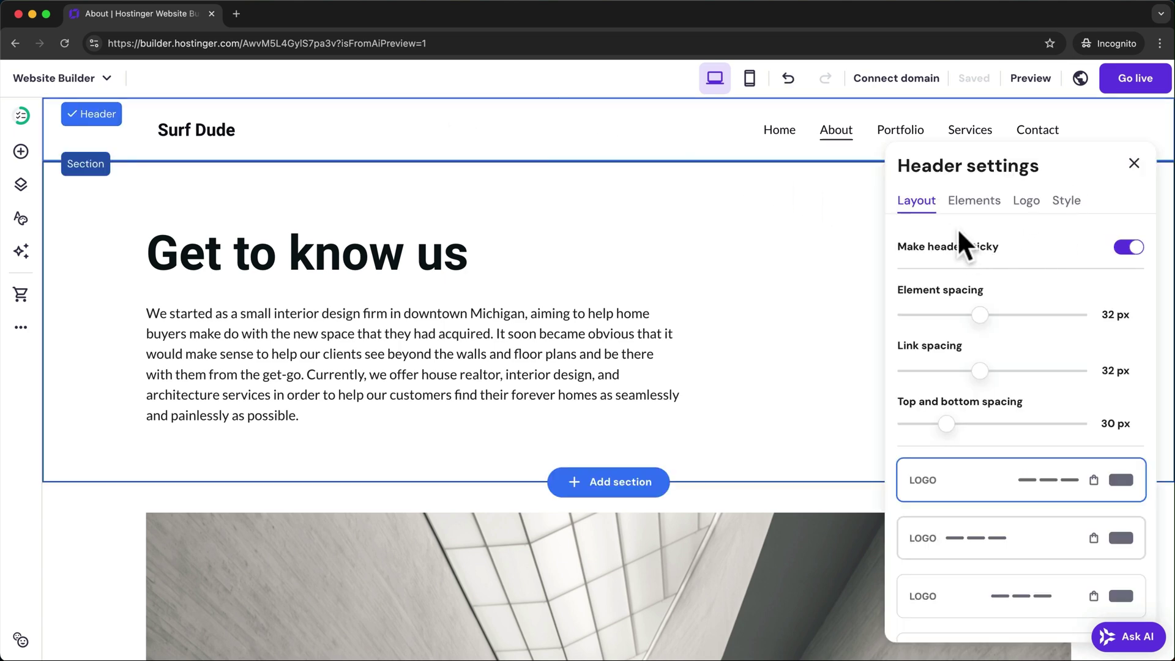
scroll(992, 372, down, 3)
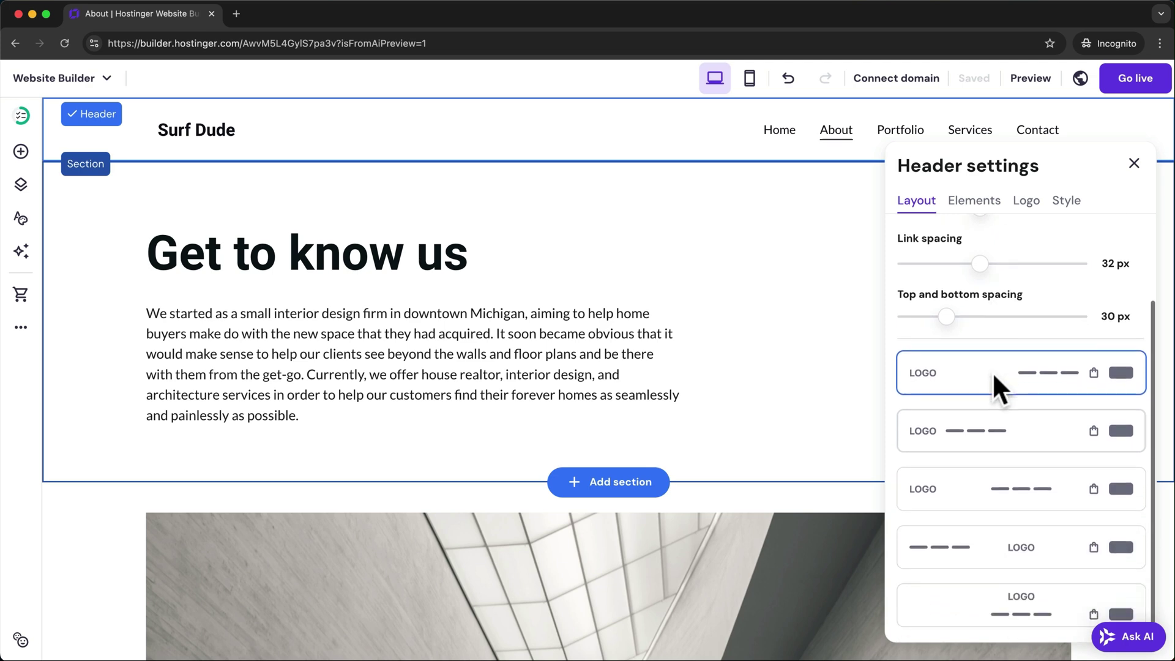
click(1022, 549)
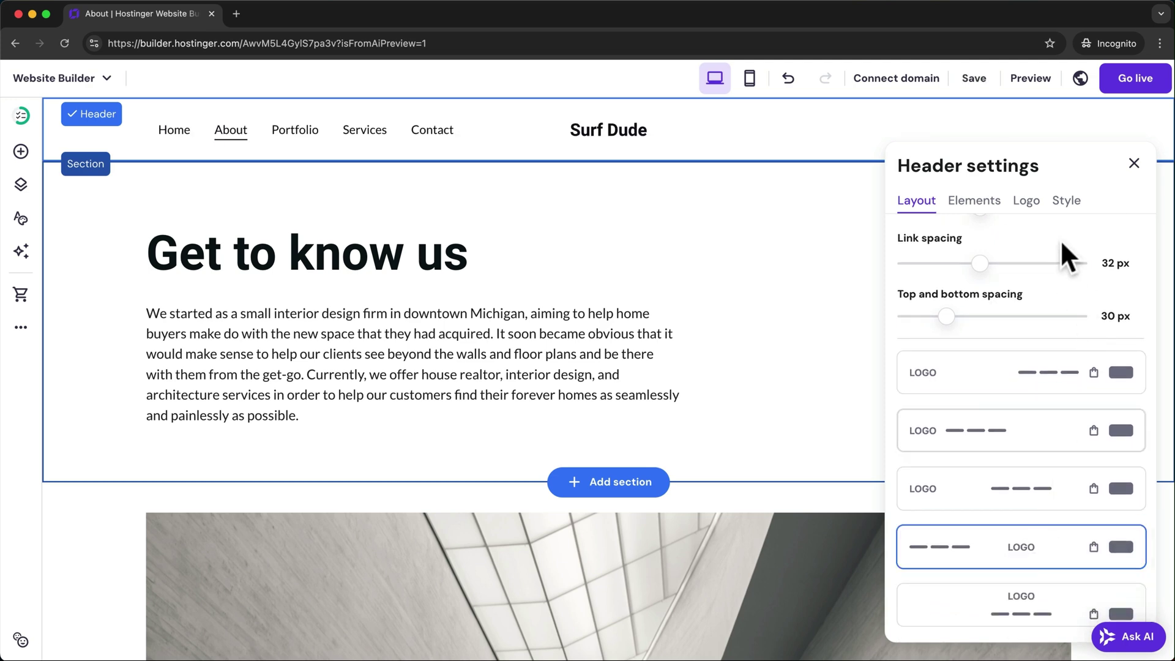
click(988, 202)
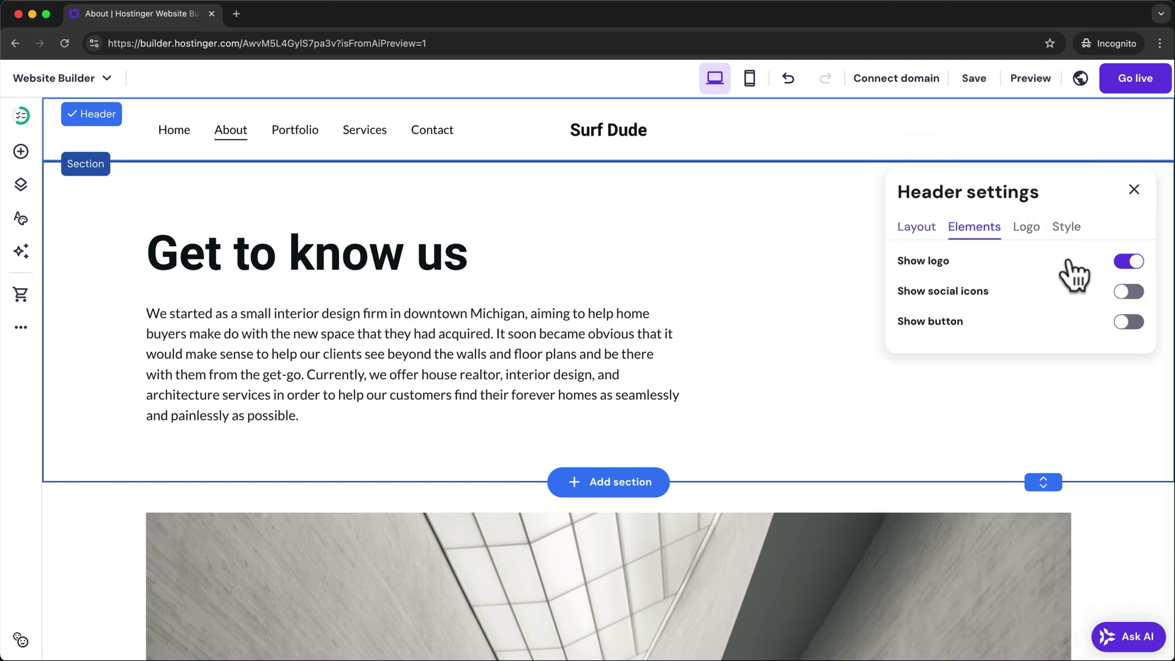
click(1128, 292)
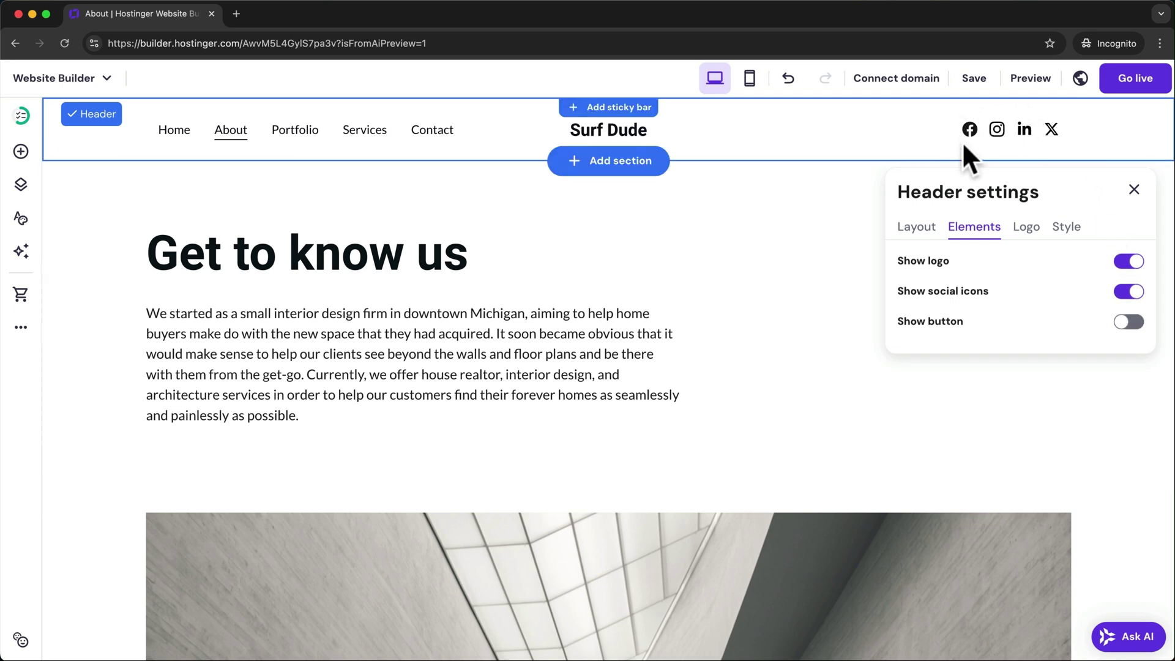
Replace the header logo with the surfdude wave image and give the header a near-white background
click(1026, 231)
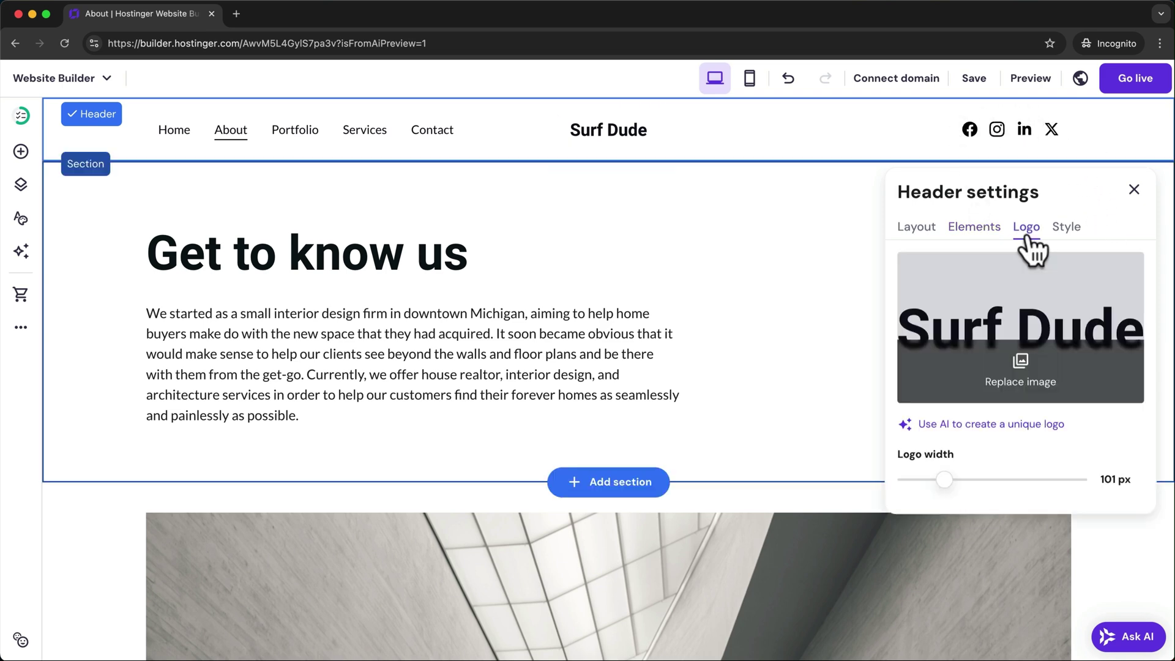
click(1020, 371)
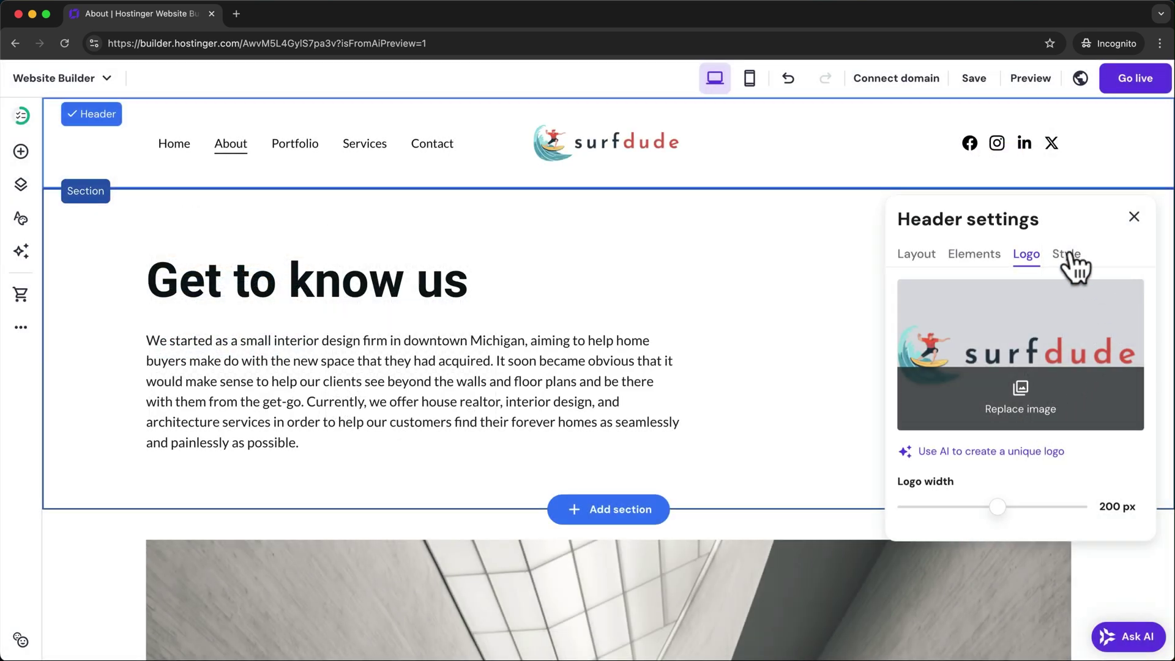
click(1072, 254)
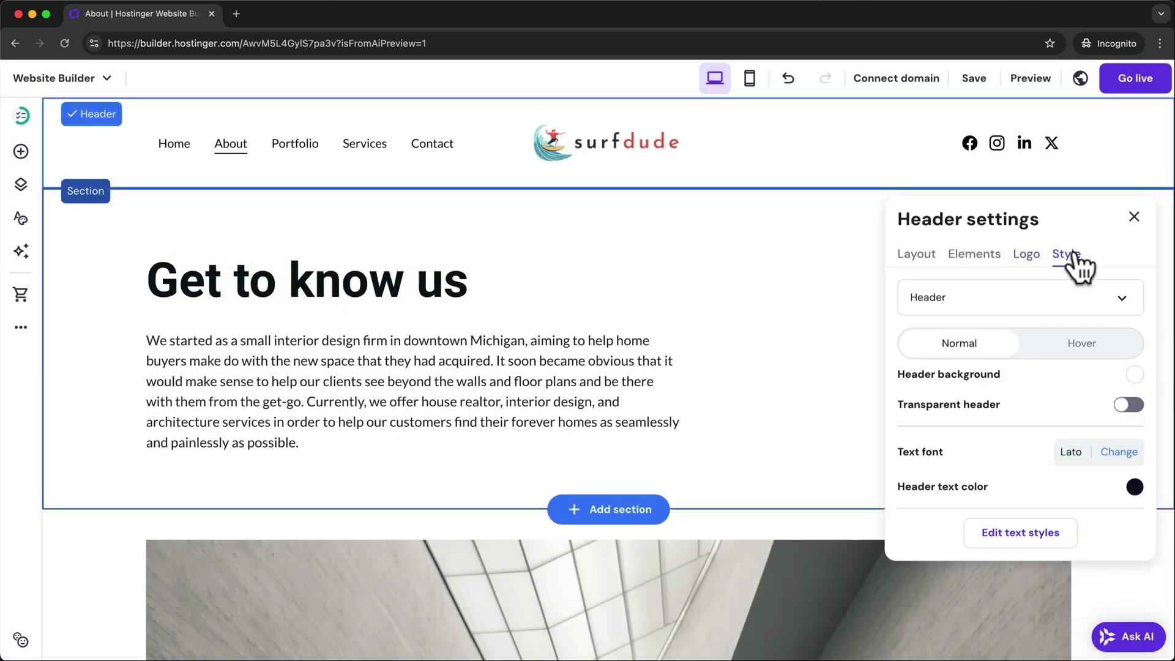
click(1134, 374)
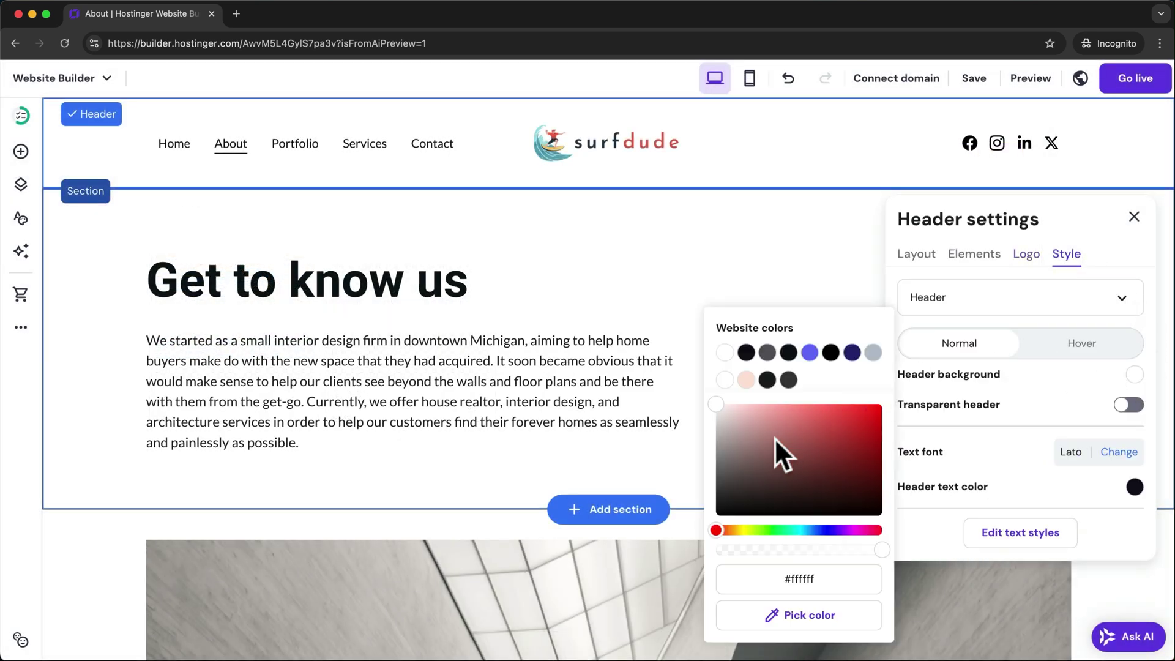
mouse_move(773, 440)
mouse_down()
mouse_move(729, 447)
mouse_move(761, 478)
mouse_move(717, 406)
mouse_up()
click(1102, 253)
Change the footer heading text from 'Adventure' to 'Surf Dude'
scroll(758, 281, down, 20)
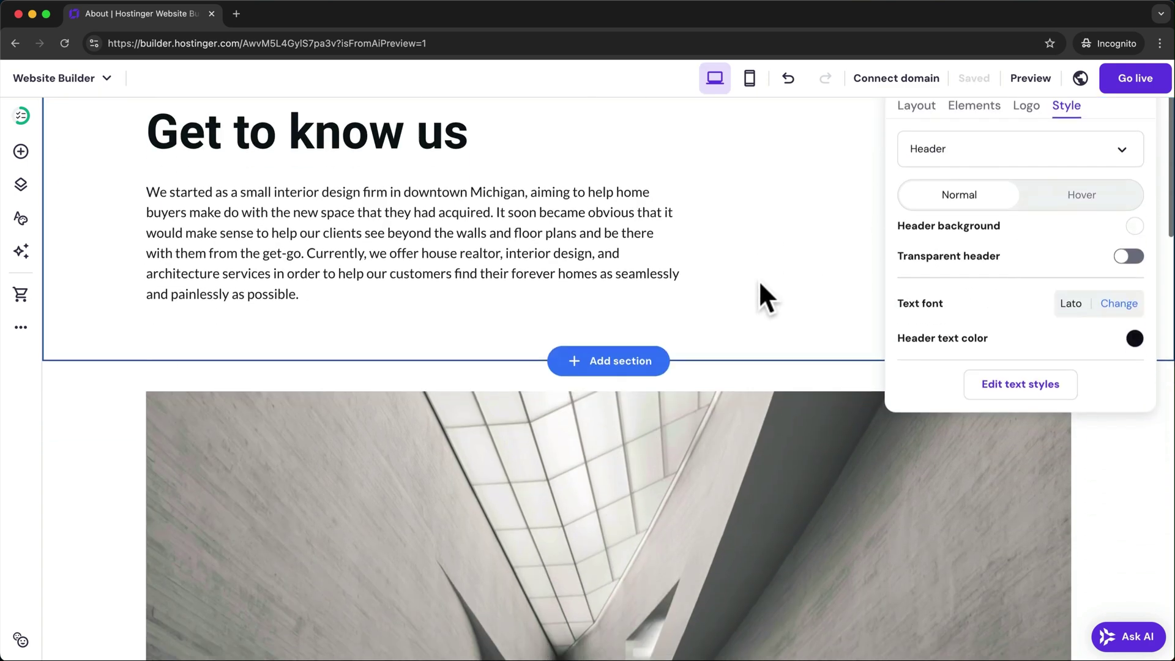
scroll(761, 285, down, 13)
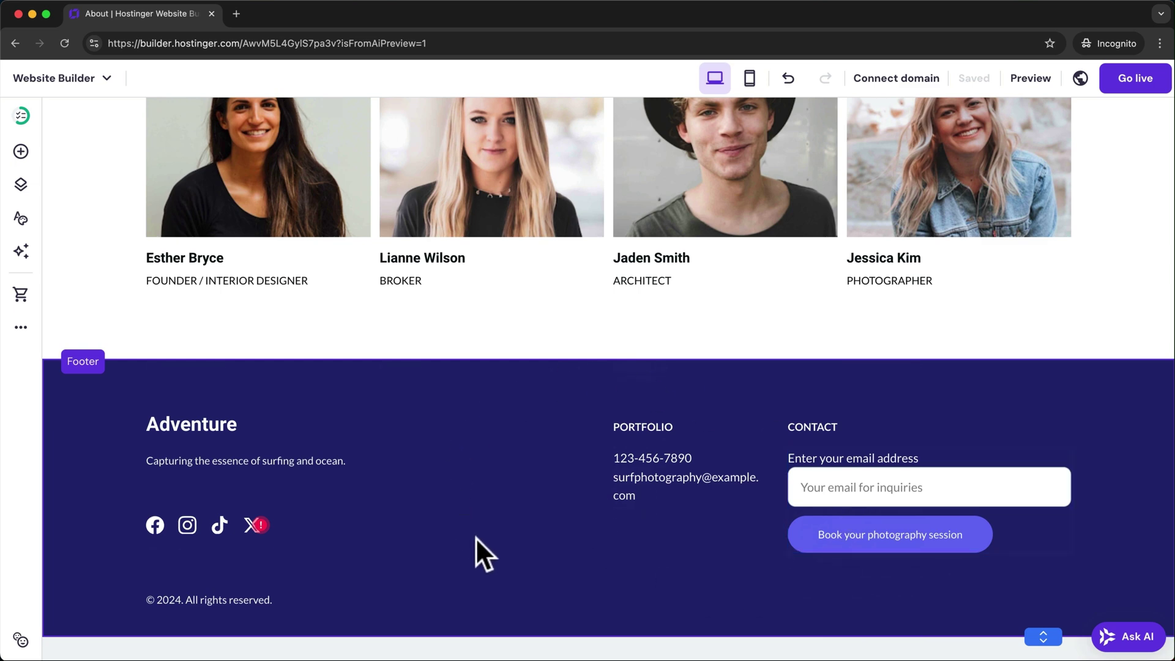
click(475, 453)
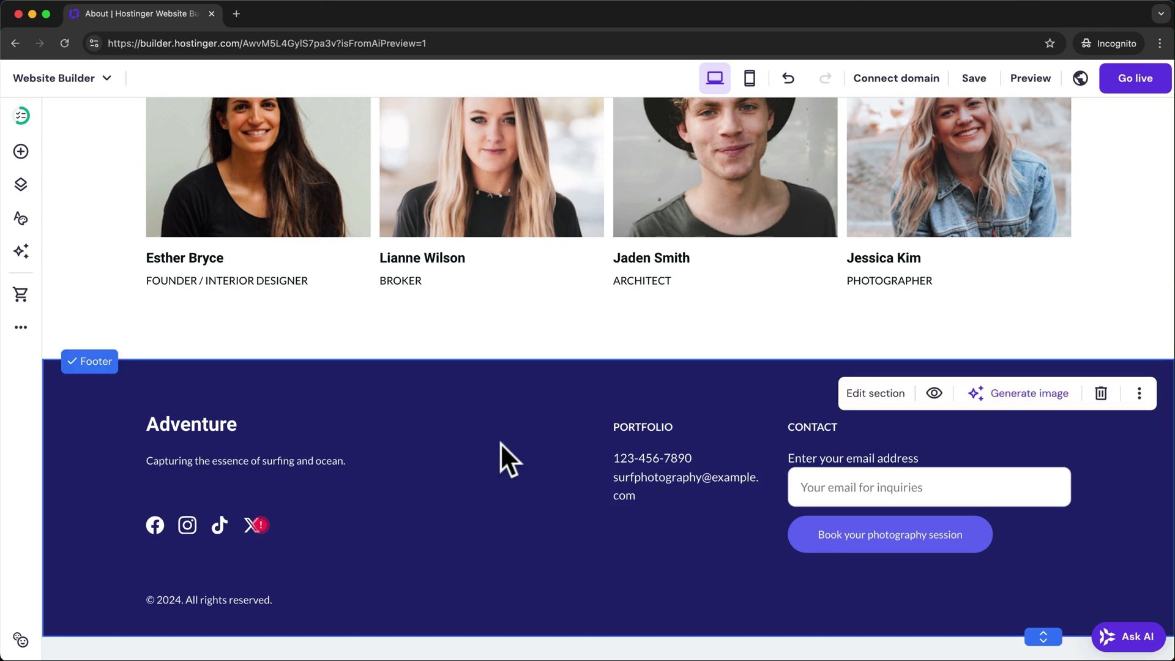
click(213, 425)
double_click(213, 425)
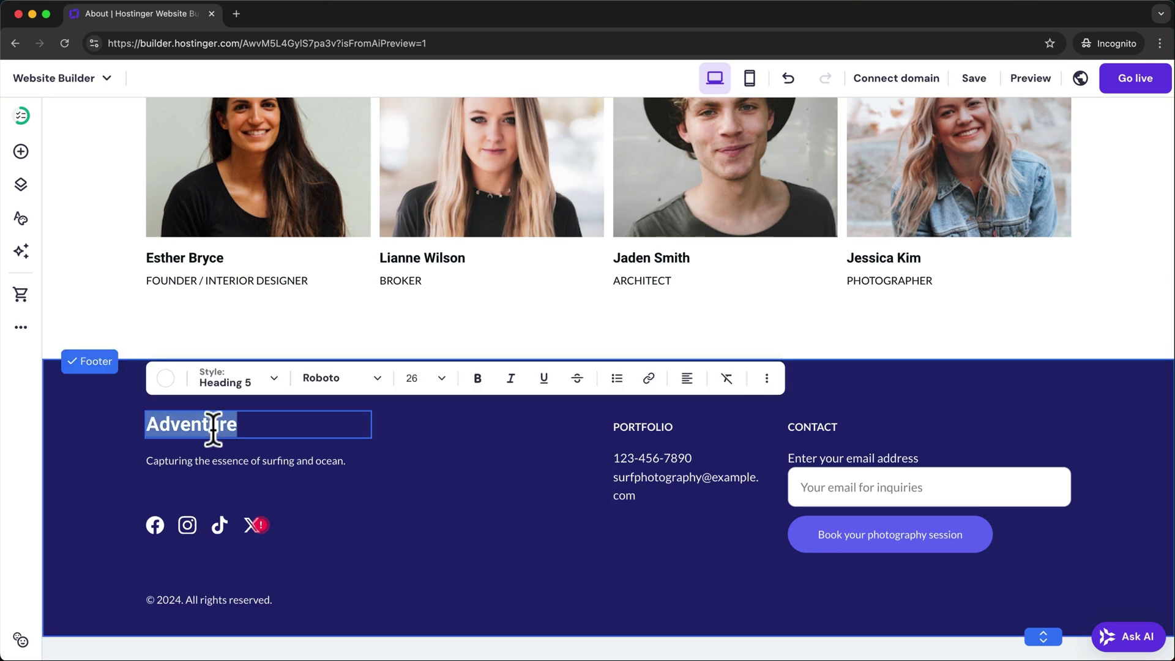
text(Surf Dude)
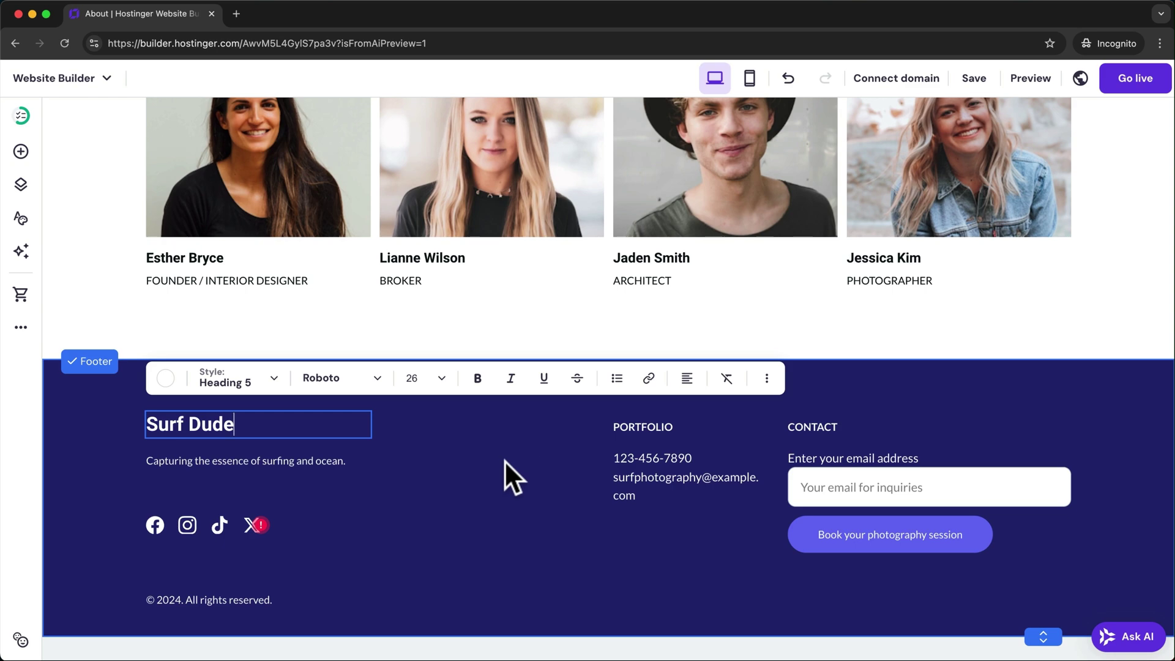
key(Escape)
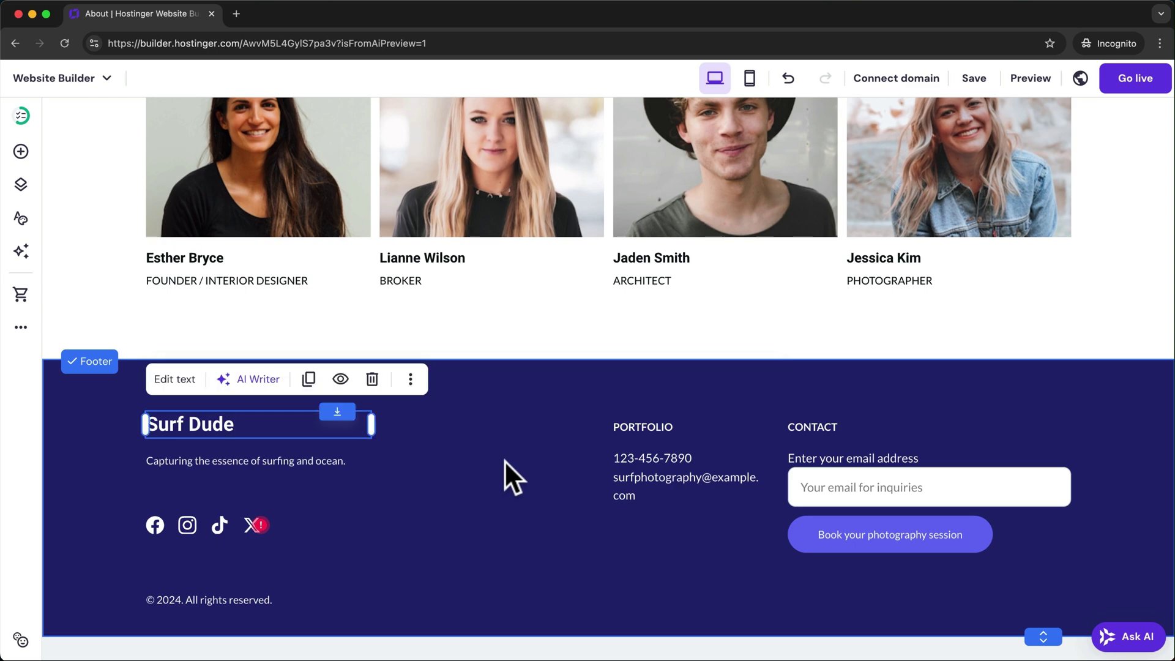
scroll(504, 460, up, 20)
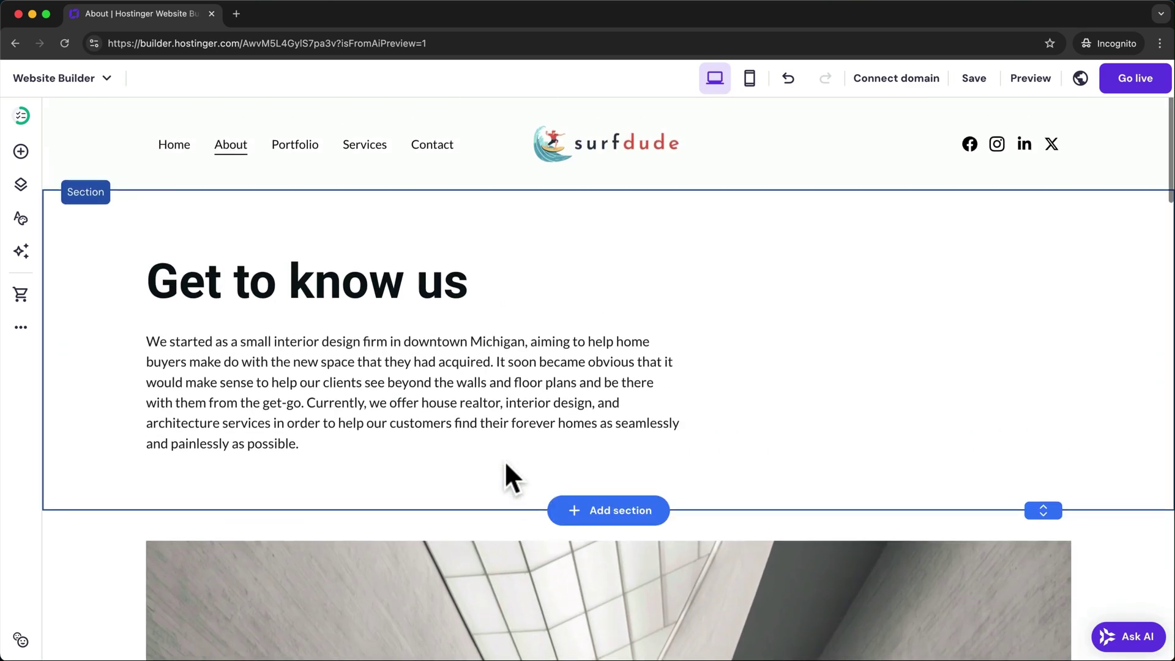
click(365, 147)
scroll(587, 435, down, 5)
scroll(587, 435, down, 10)
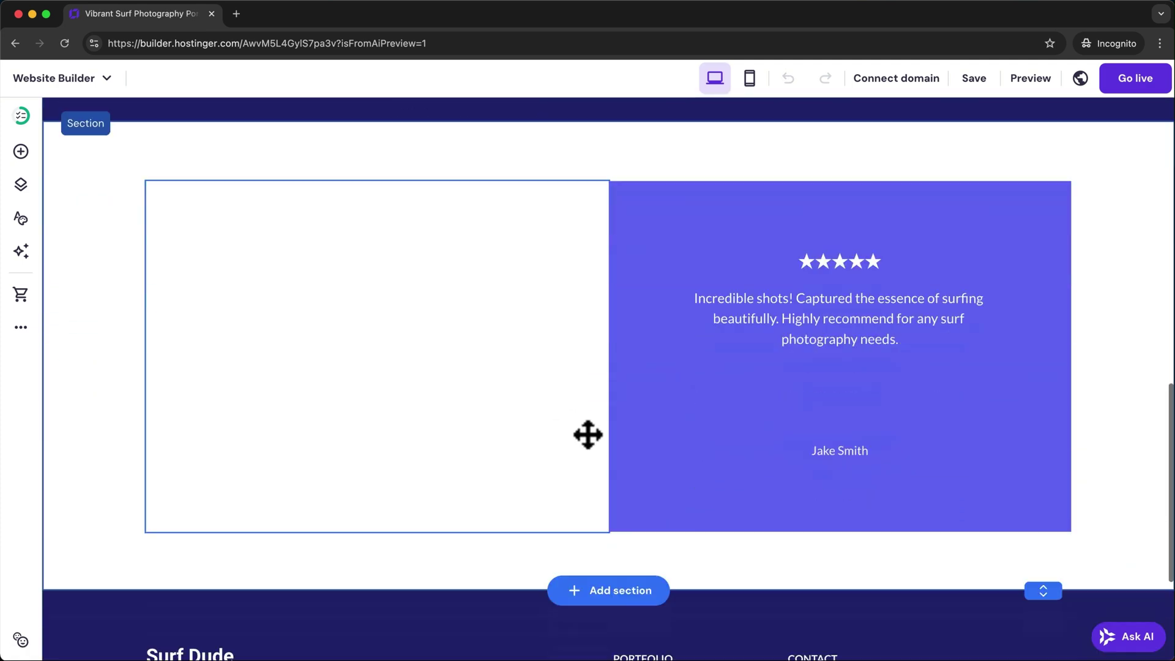
click(534, 500)
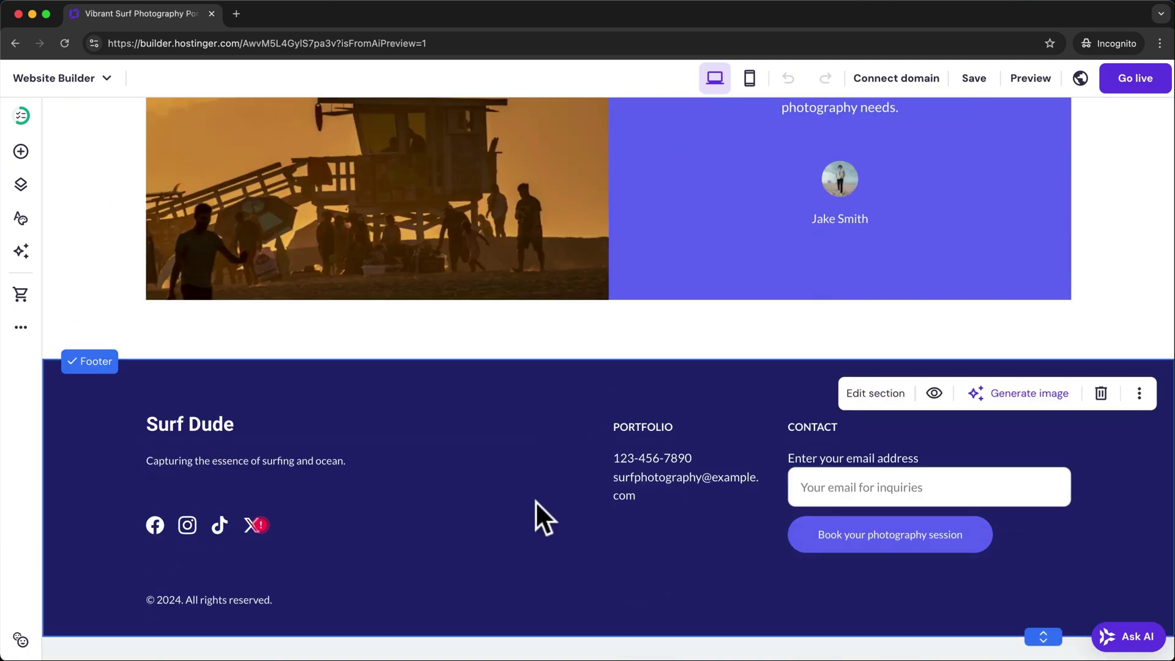
click(934, 395)
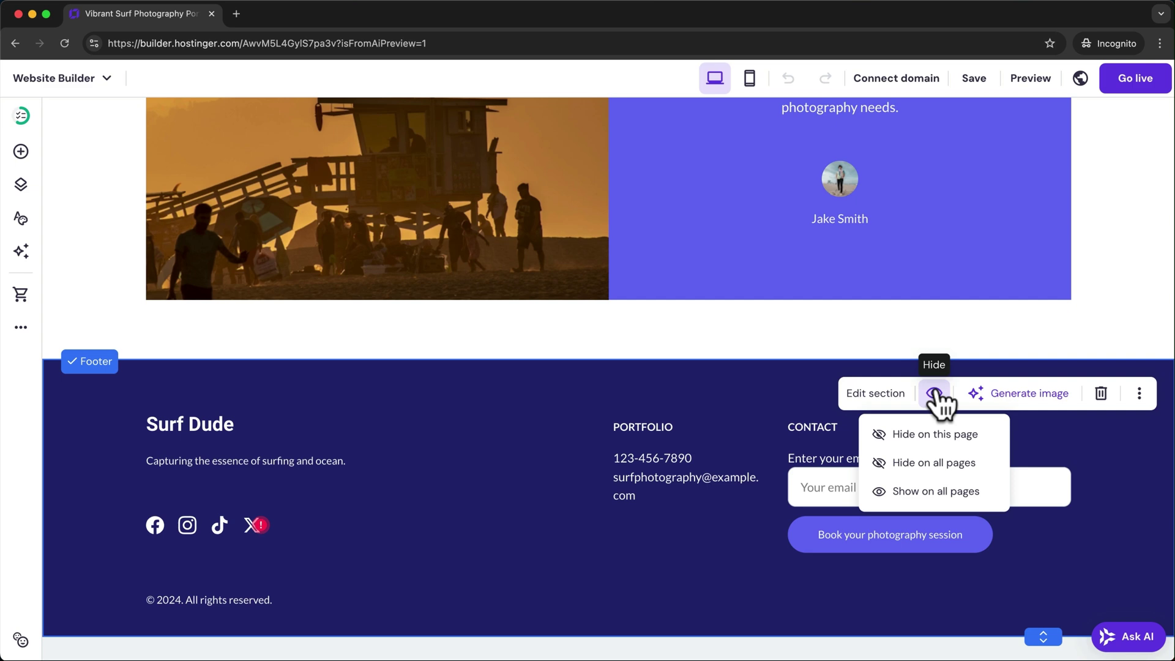
click(950, 435)
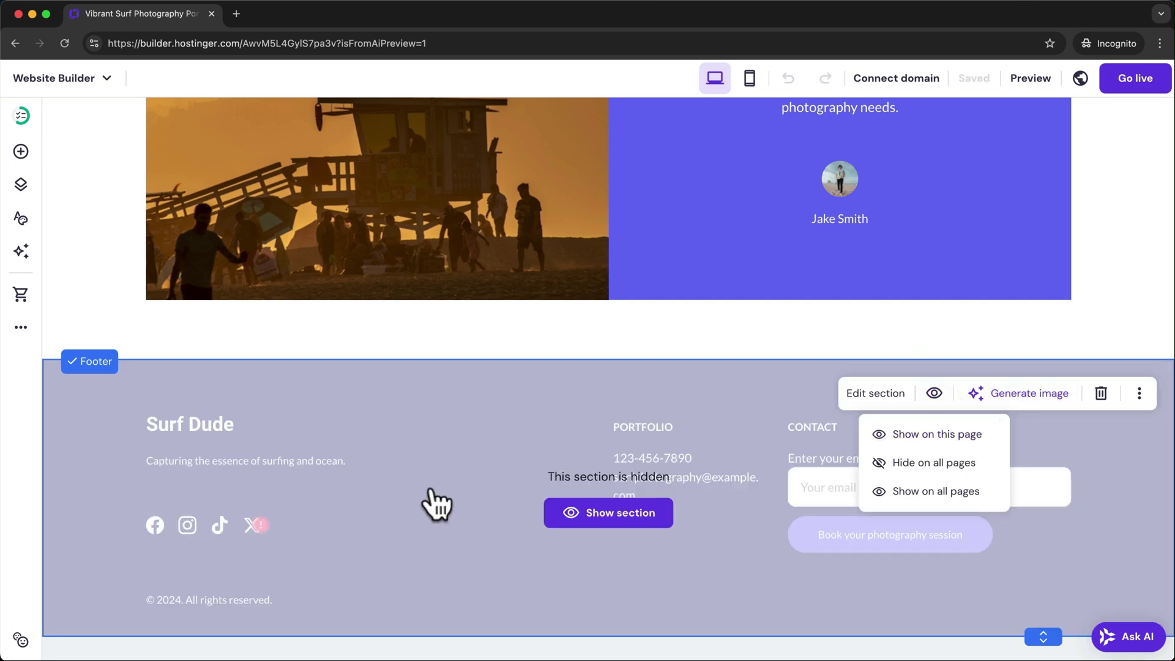
scroll(436, 504, up, 10)
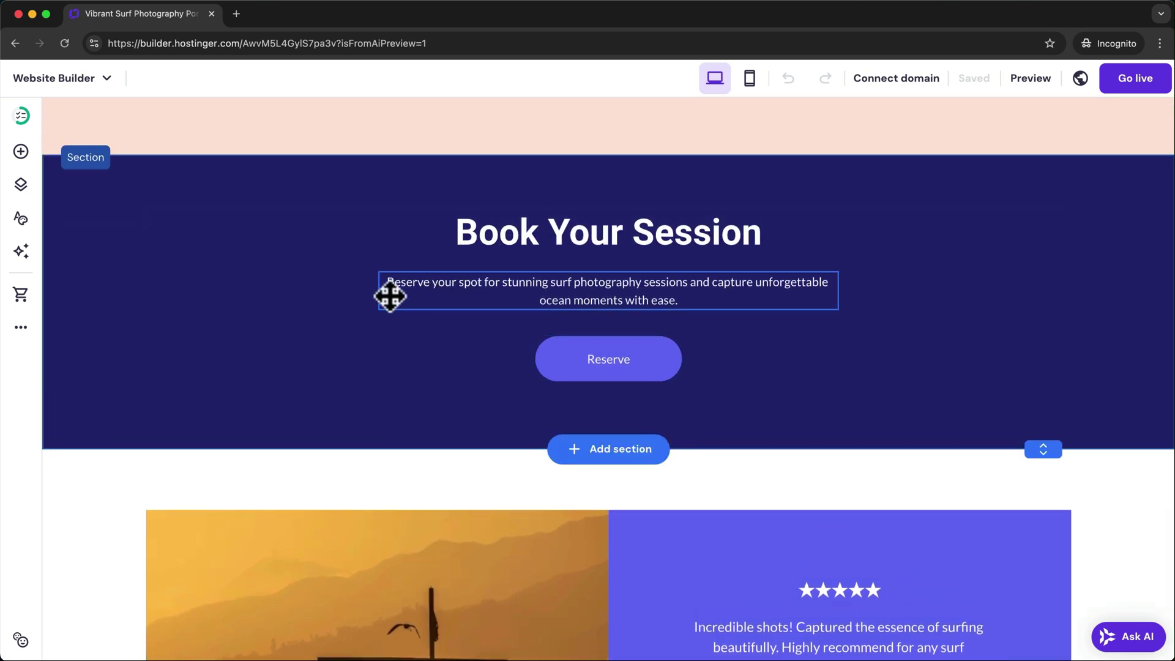
In Website styles, replace the dark navy colour used 3 times with a lighter blue
click(21, 218)
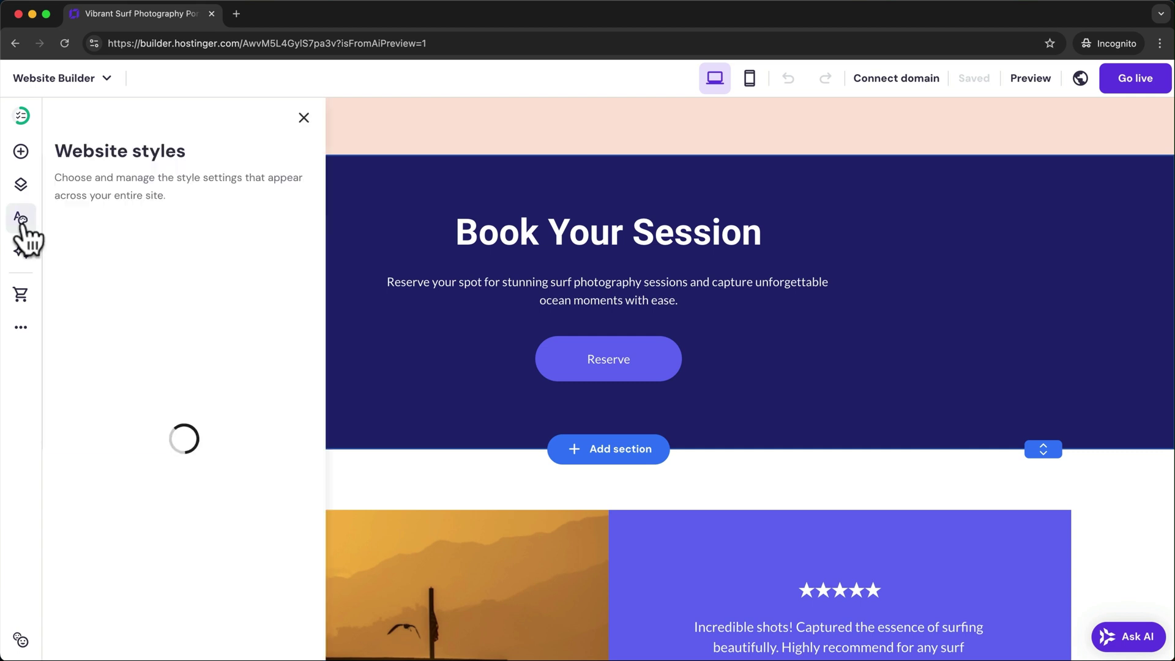
scroll(136, 275, down, 1)
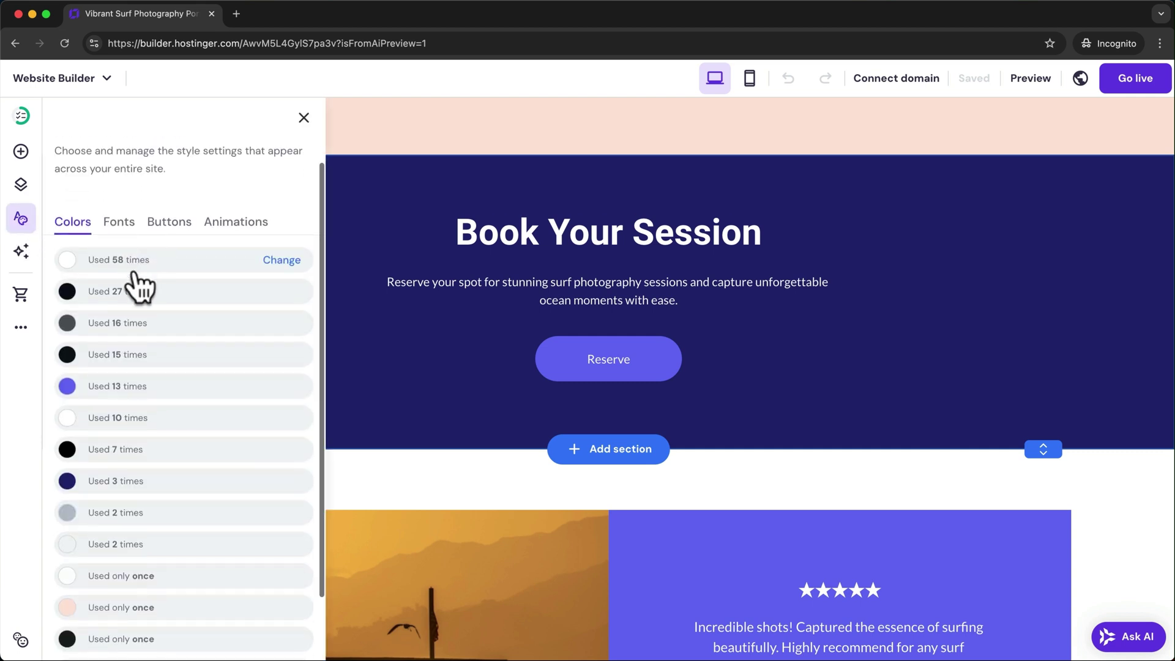
scroll(174, 437, down, 2)
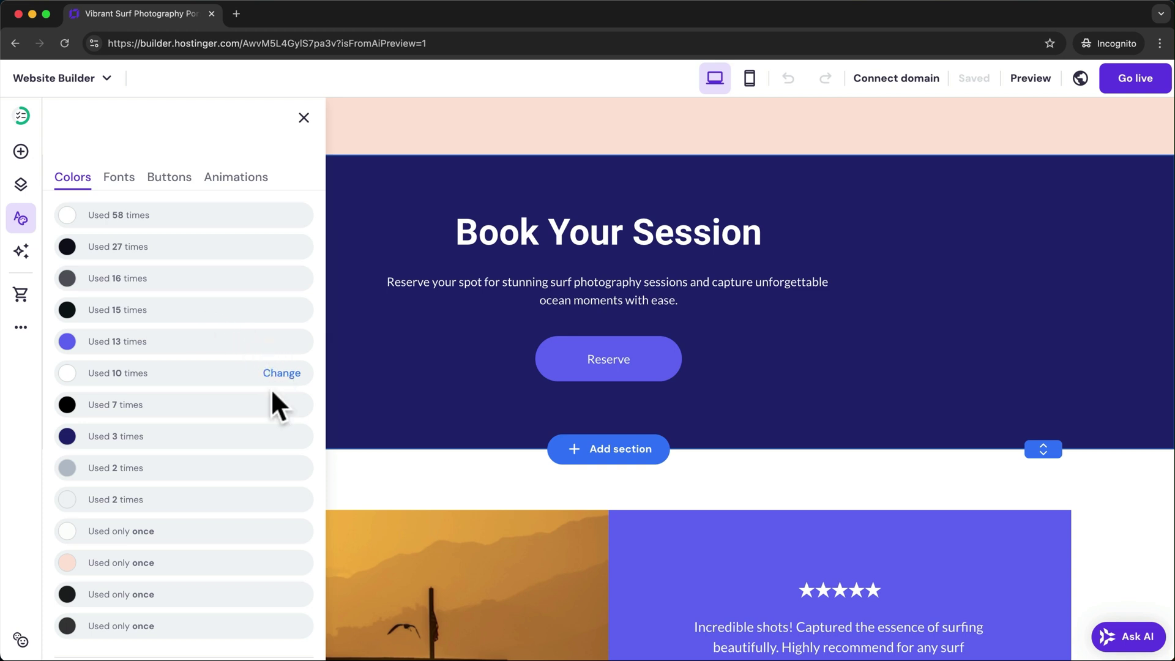
click(122, 445)
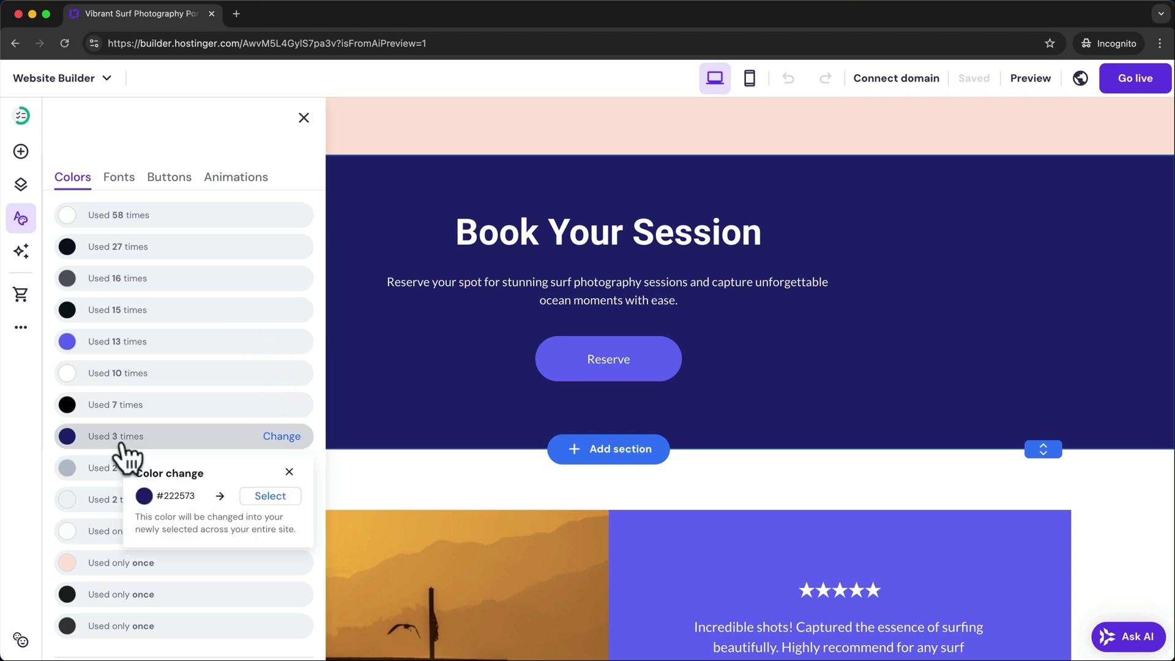
click(253, 495)
drag(251, 472, 230, 401)
click(262, 618)
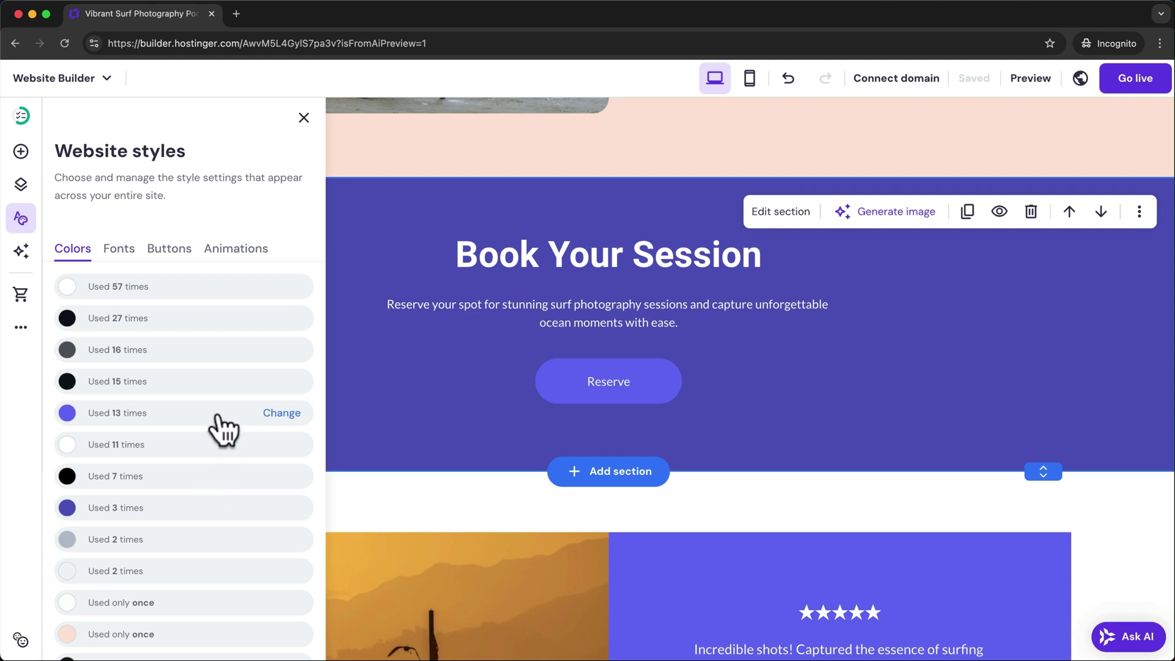
Edit the Headings text style font, trying Abel, leaving site headings set to Roboto
click(125, 260)
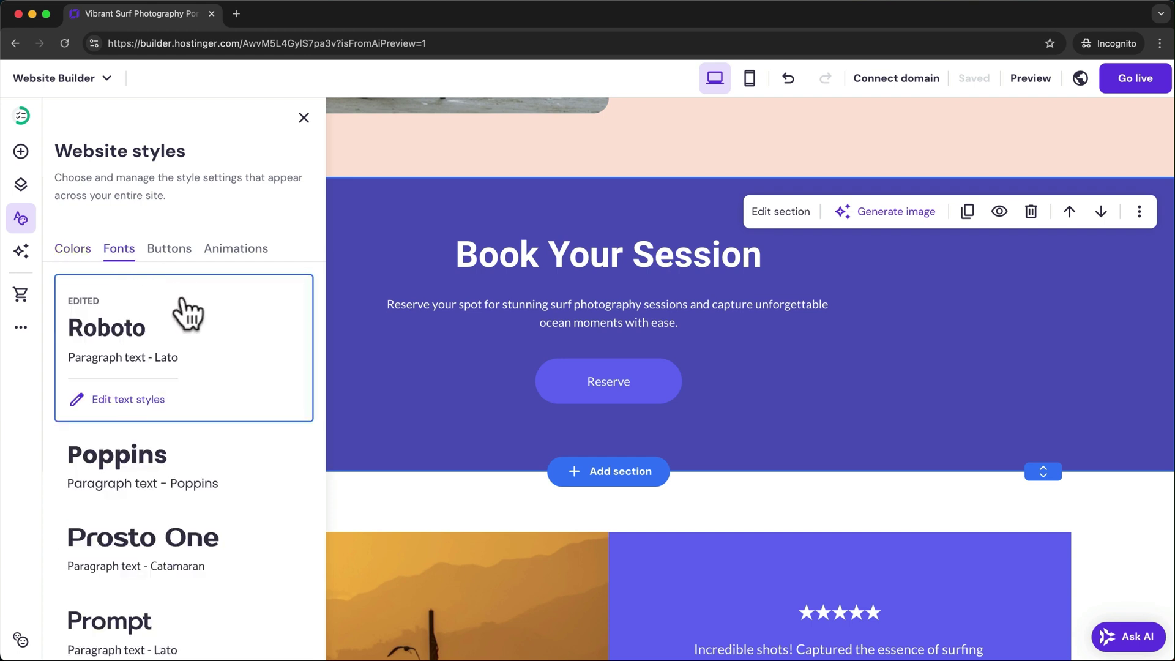
click(126, 404)
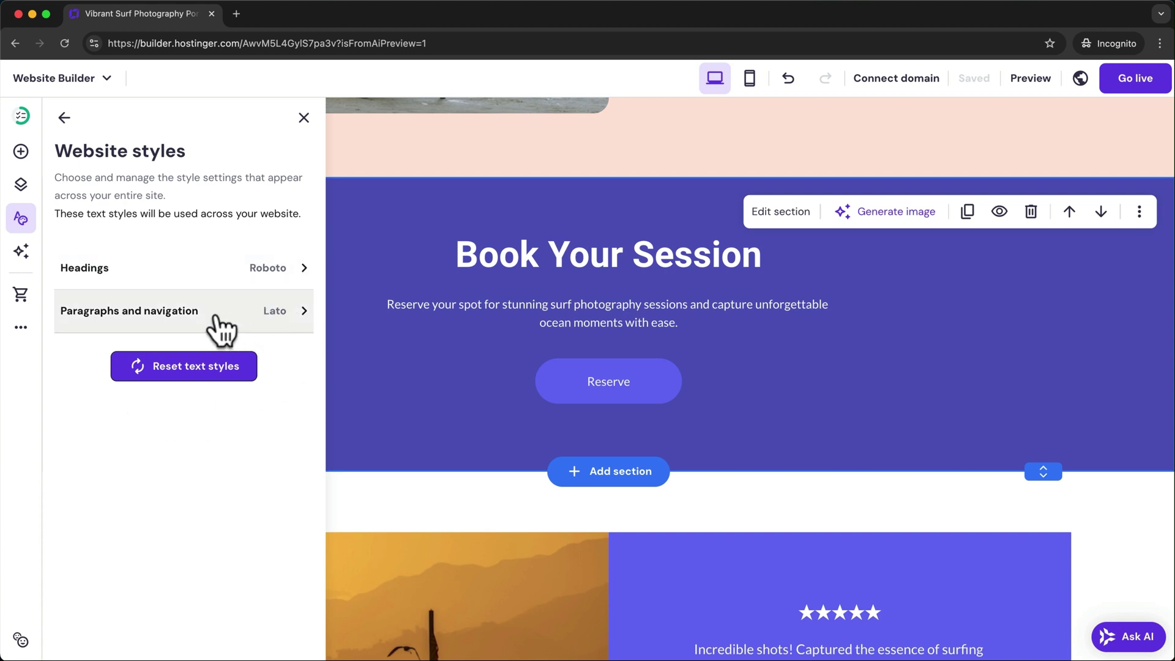
click(211, 272)
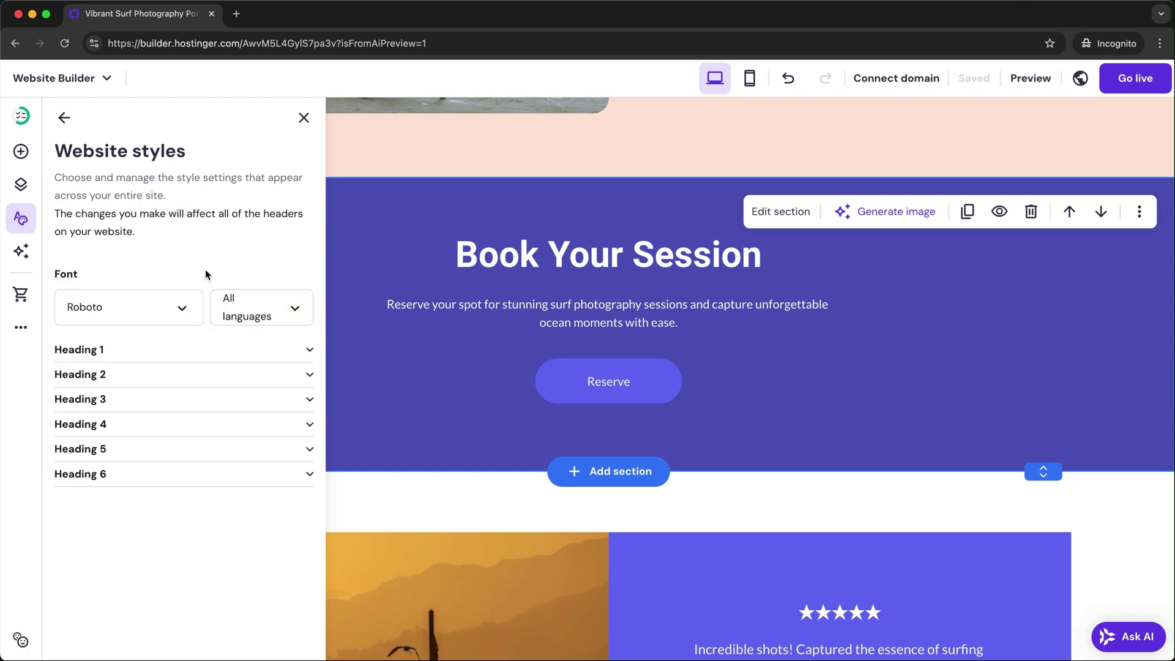
click(181, 308)
click(135, 374)
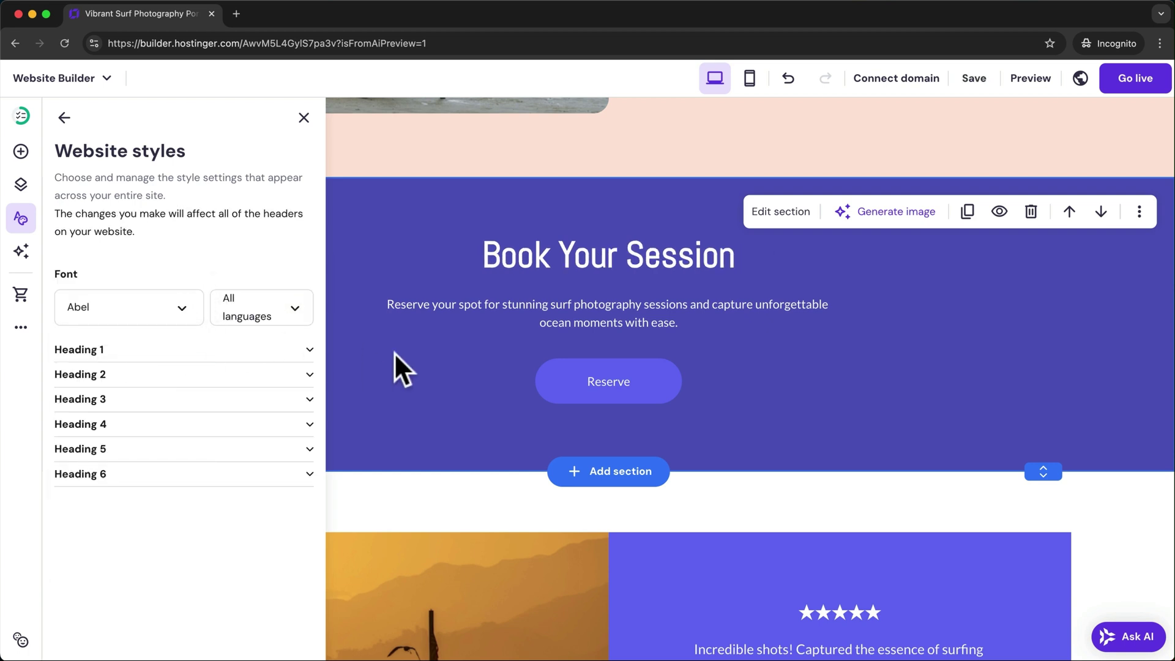
scroll(597, 253, down, 3)
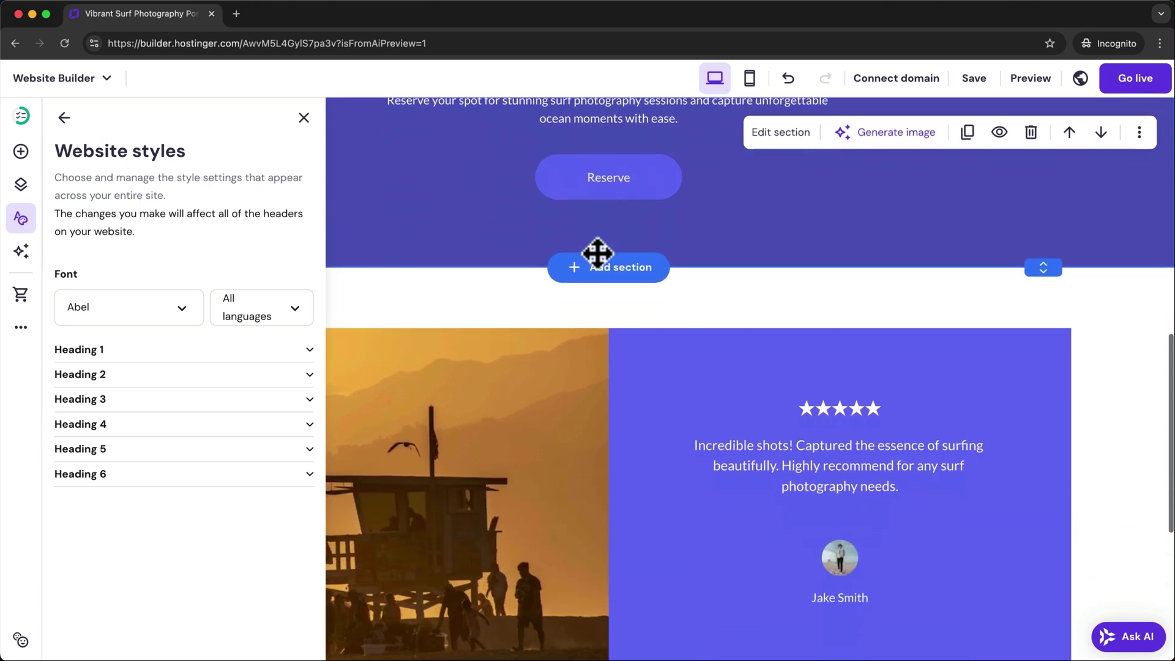
scroll(597, 254, down, 6)
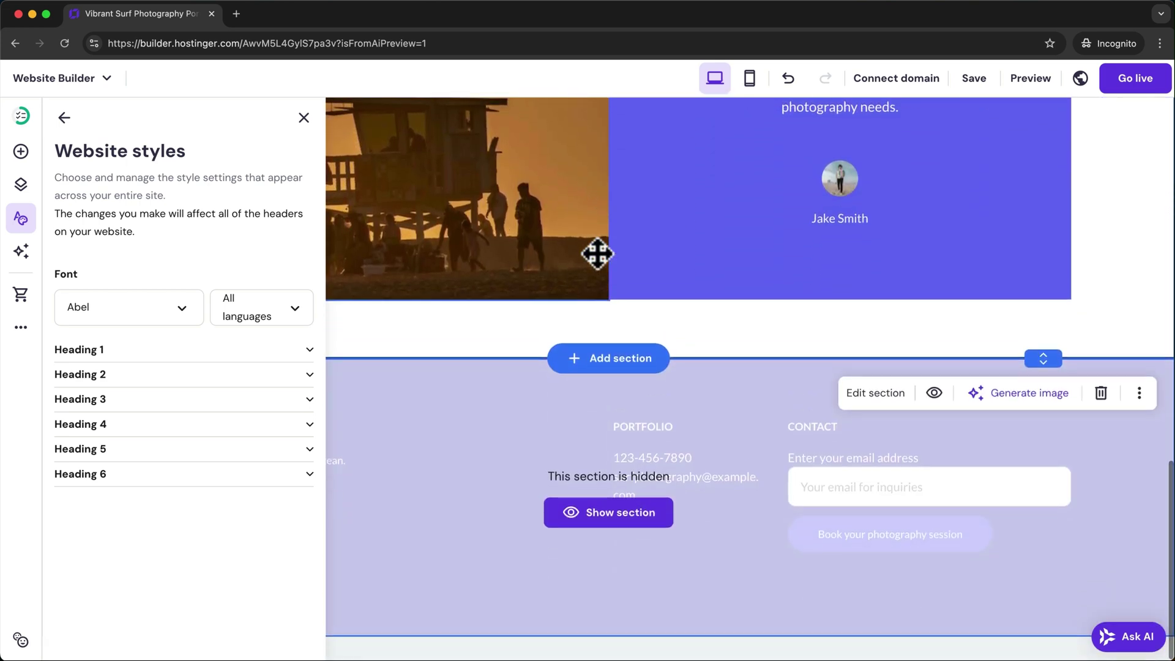
scroll(597, 253, up, 18)
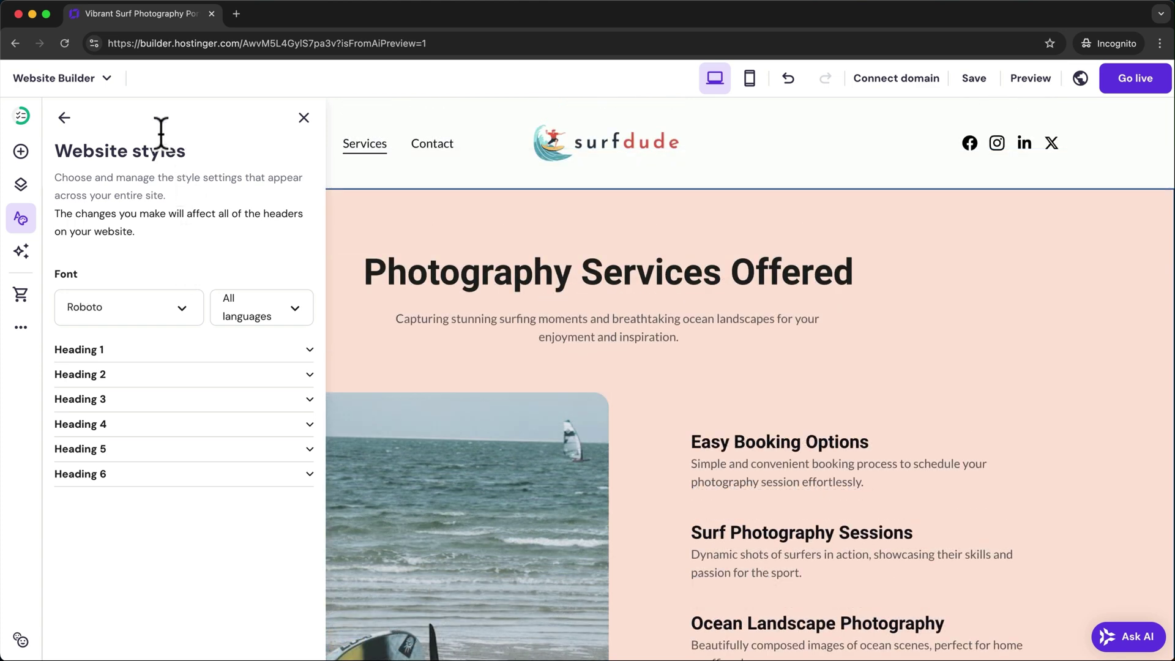
click(64, 117)
Set the site's buttons to the square-cornered style preset
click(63, 118)
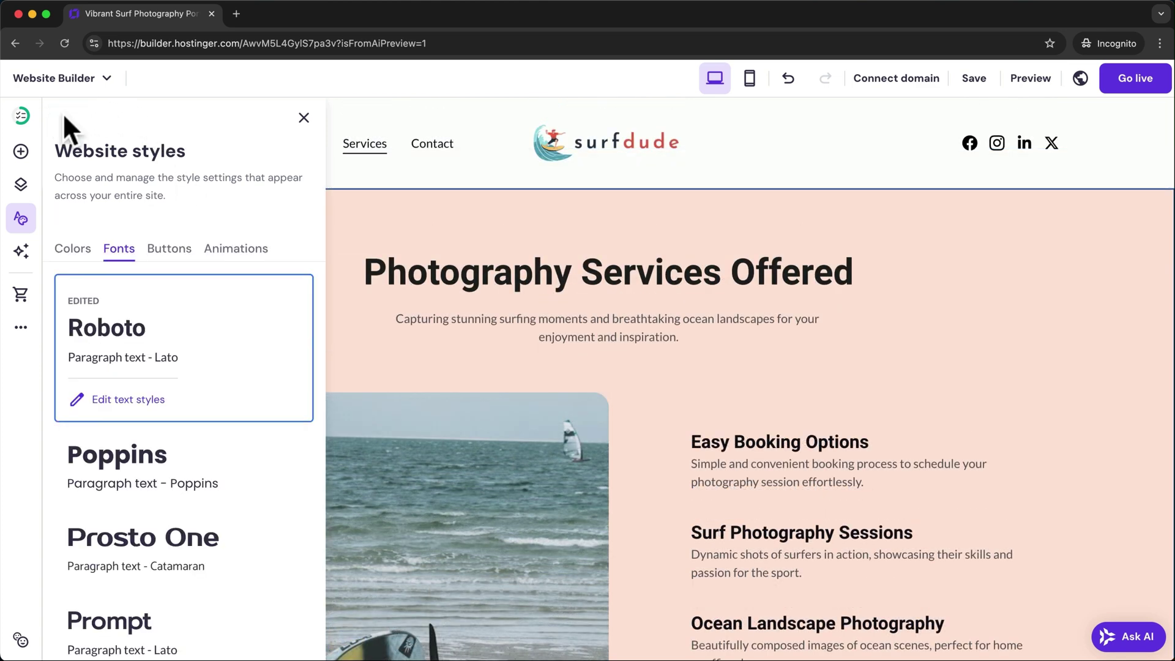
click(168, 249)
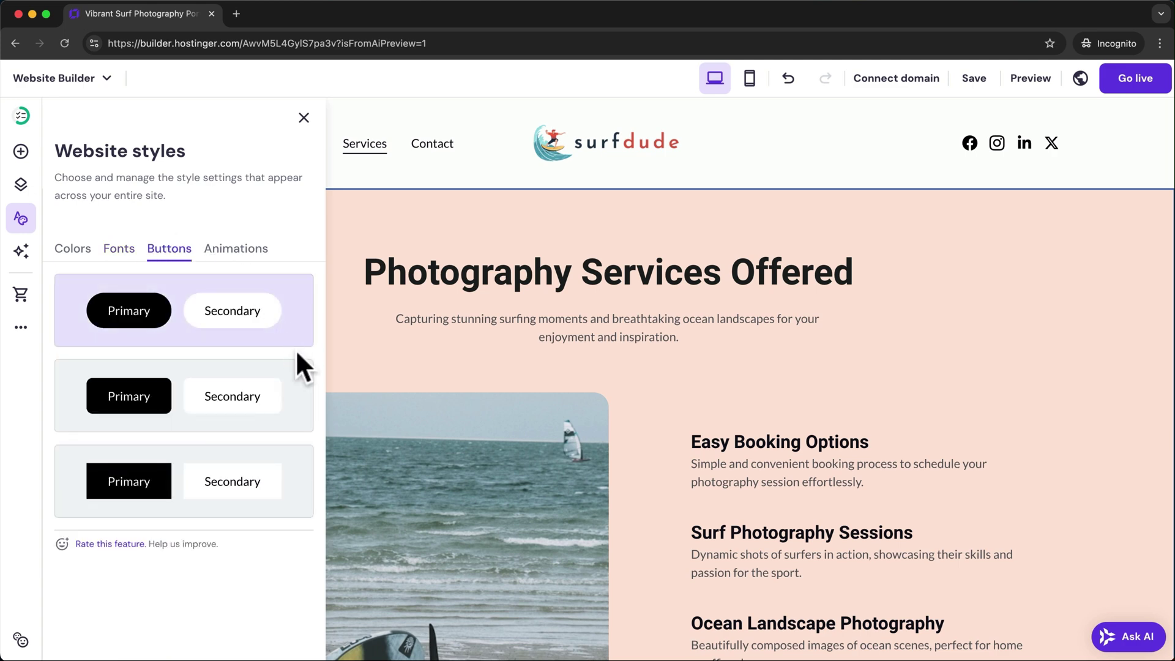
click(299, 389)
click(303, 474)
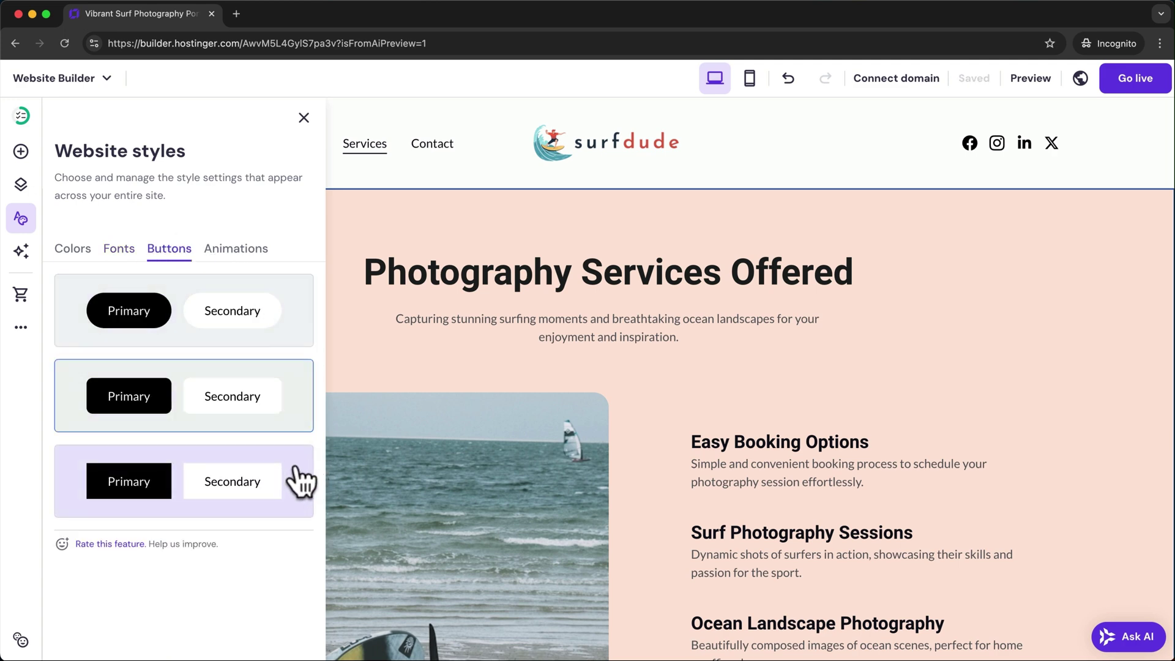
Preview the Scale and Fade animations, keep Slide, and close Website styles
click(254, 251)
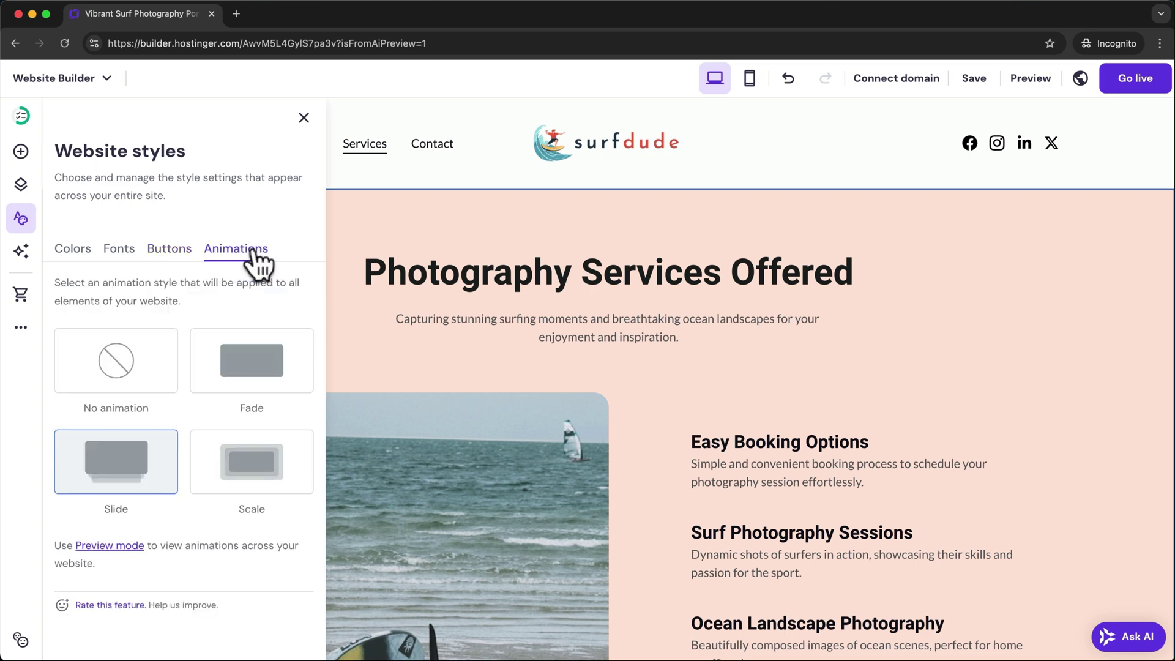
click(250, 465)
click(244, 378)
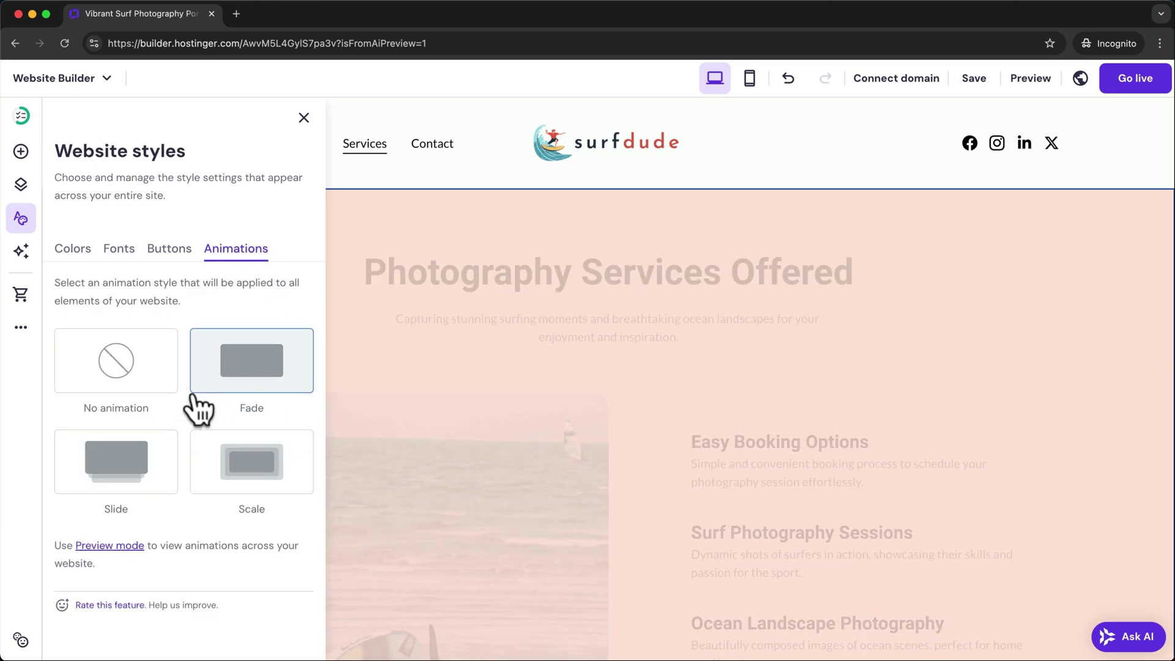
click(133, 460)
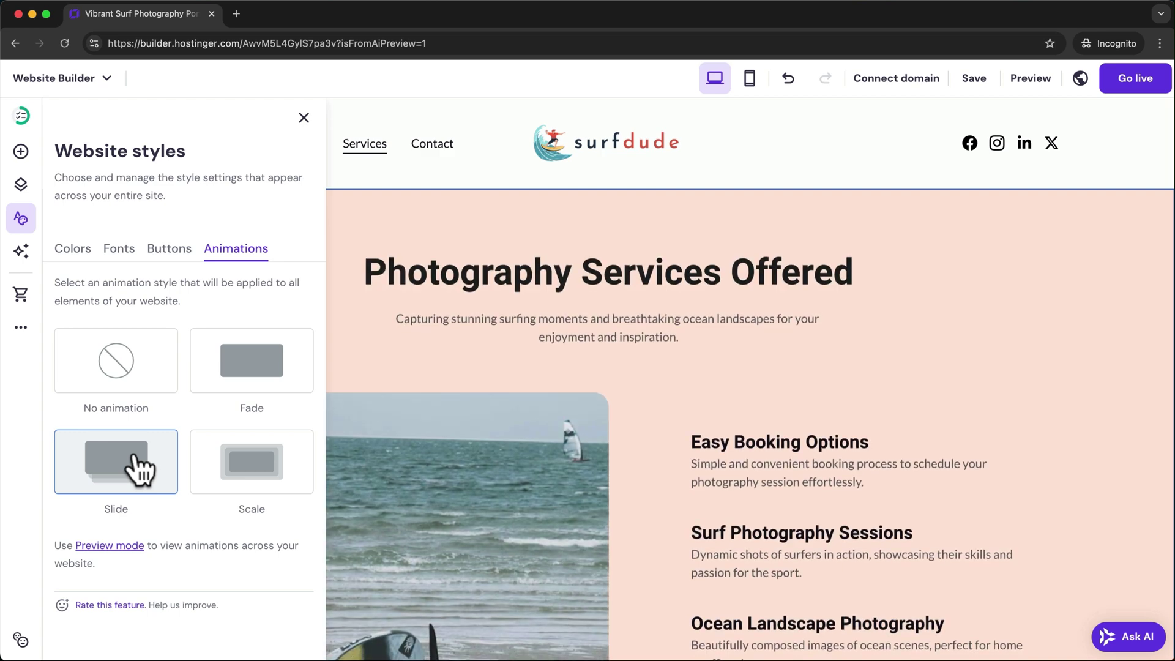
click(303, 117)
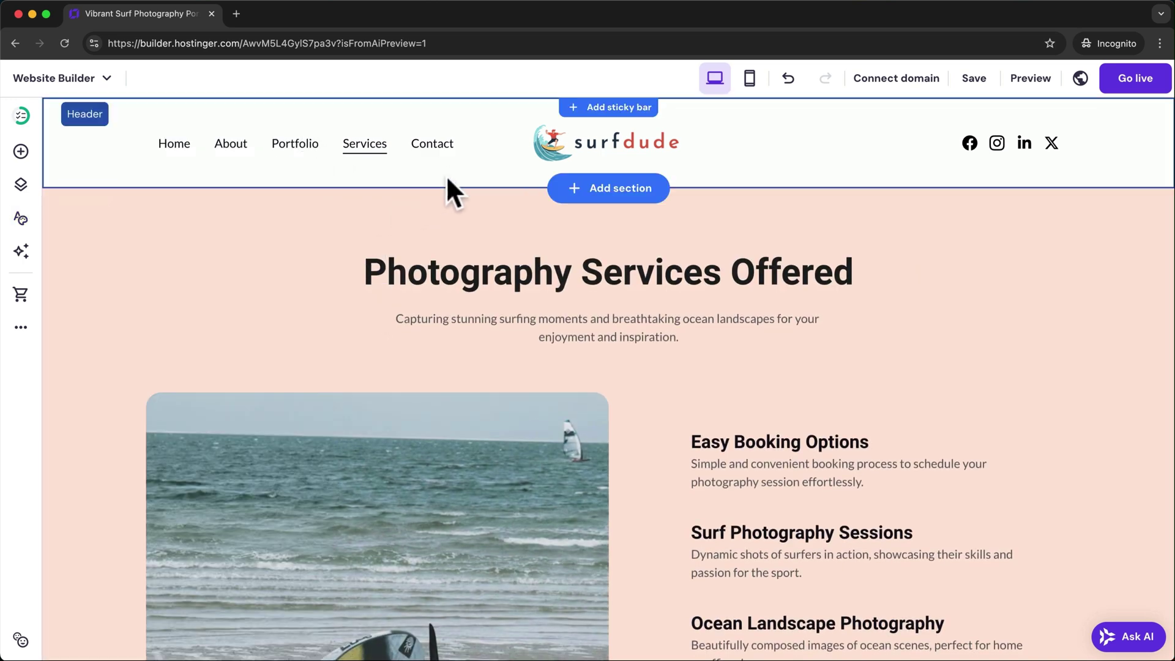
Open the Contact page's Get in Touch form settings and review its name and notification e-mail
click(428, 147)
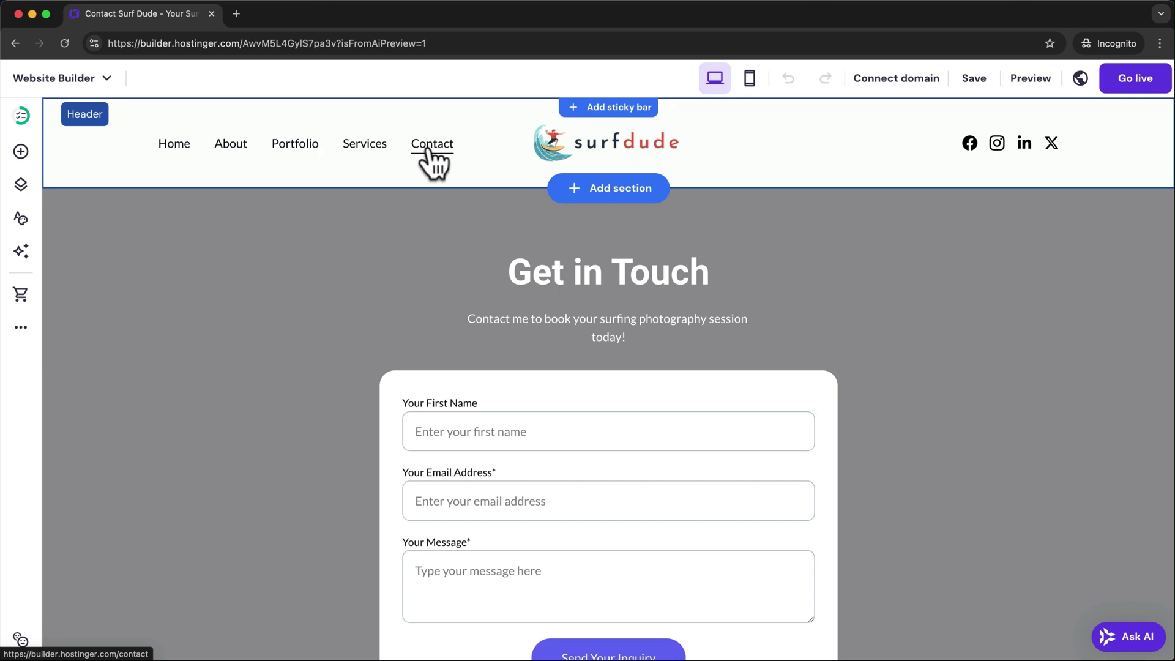
scroll(908, 341, down, 3)
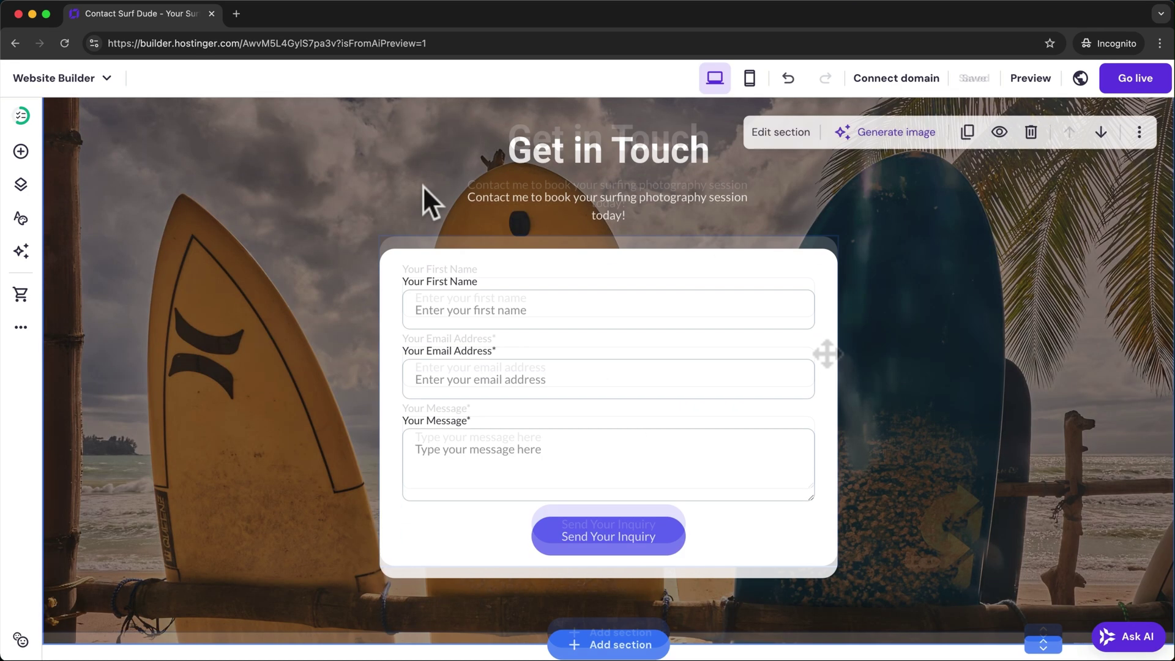
click(637, 264)
click(415, 220)
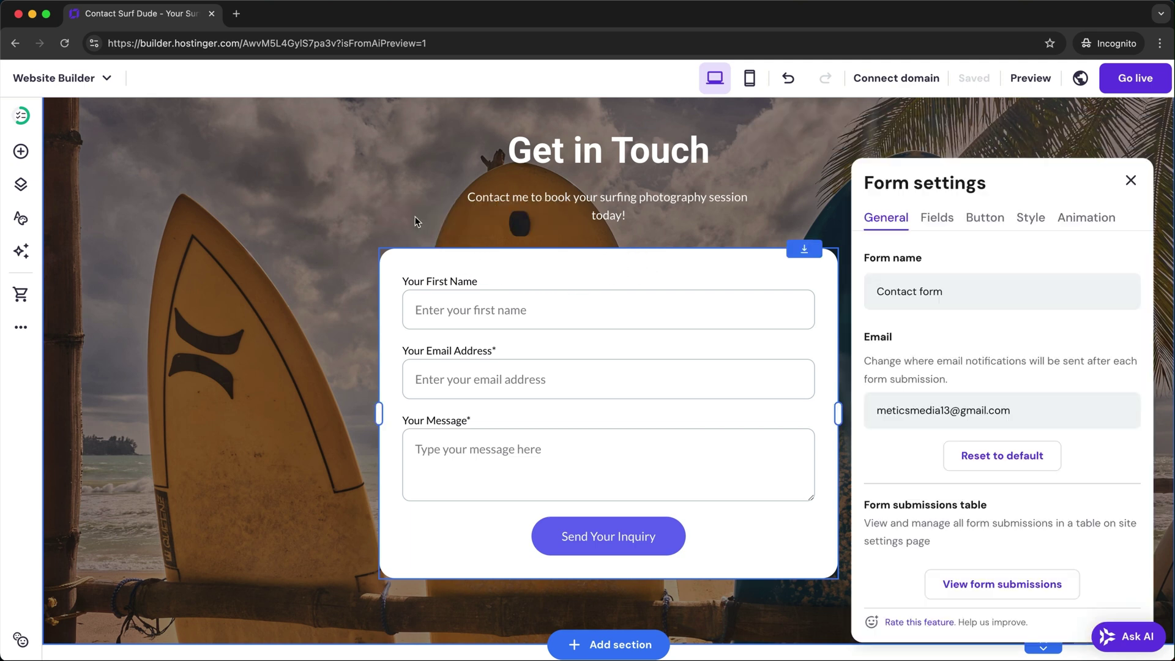
drag(879, 294, 977, 294)
drag(880, 409, 1012, 410)
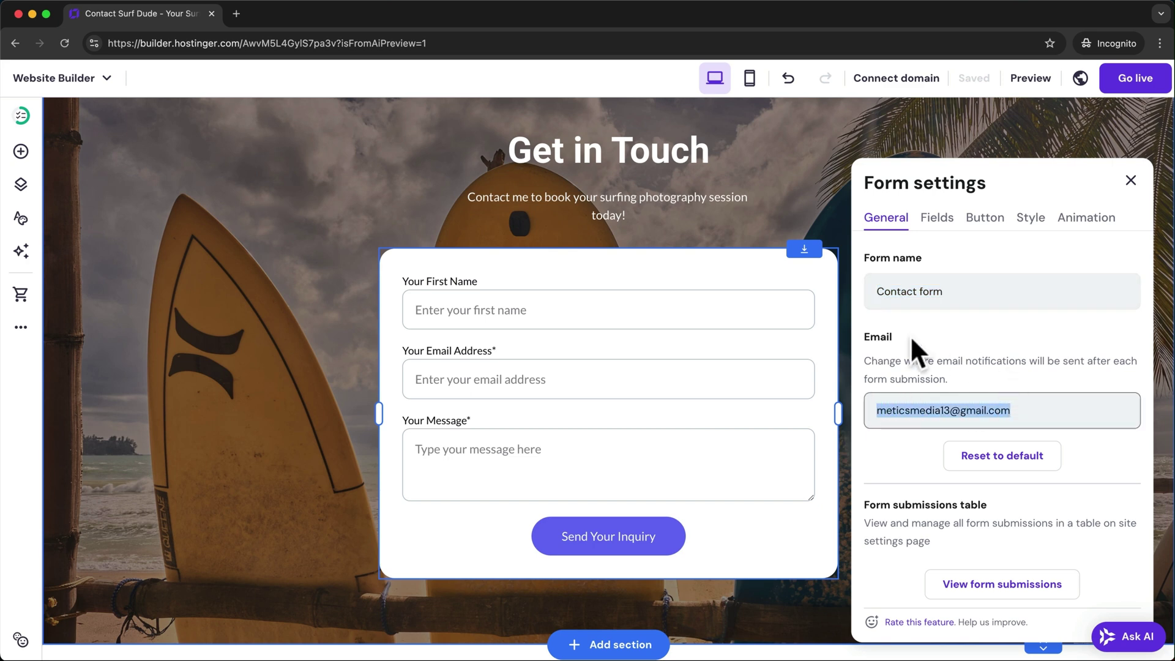
Add then remove a Short answer field, and move Your Message above Your Email Address
click(943, 220)
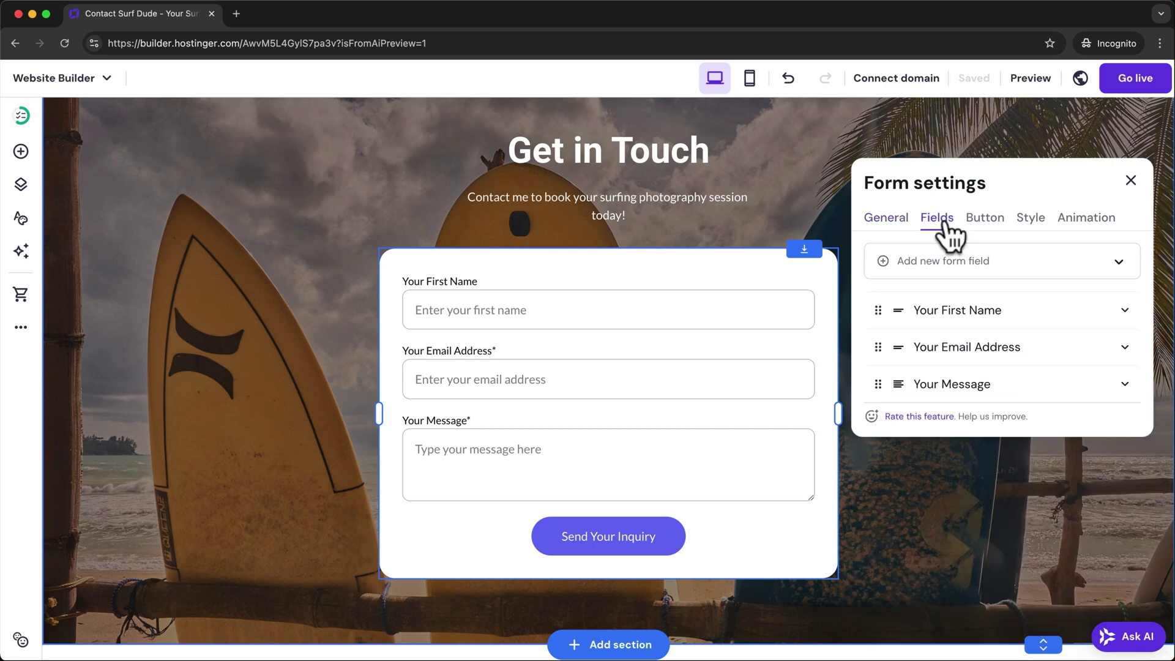
click(1117, 263)
click(992, 316)
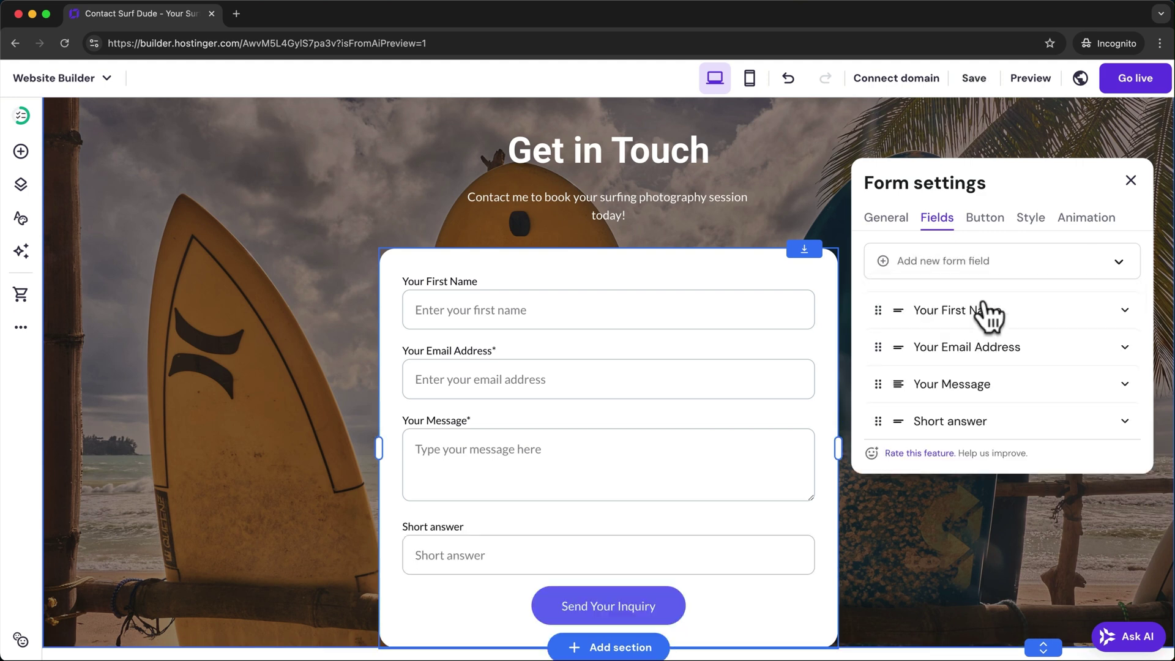
click(1124, 422)
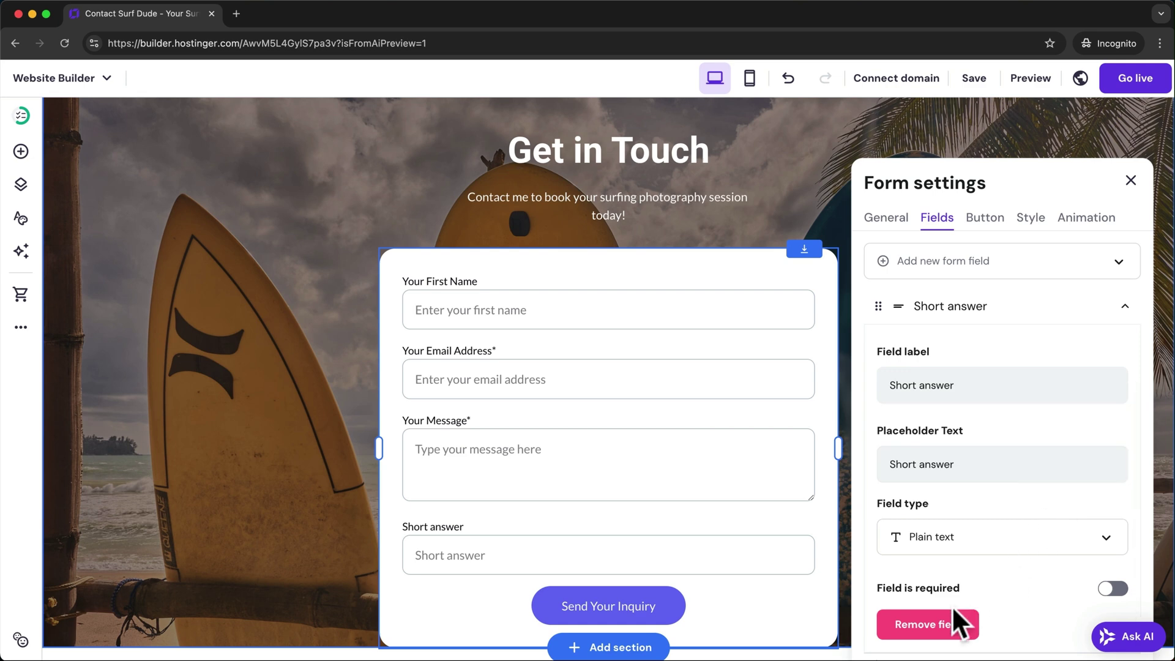
click(952, 607)
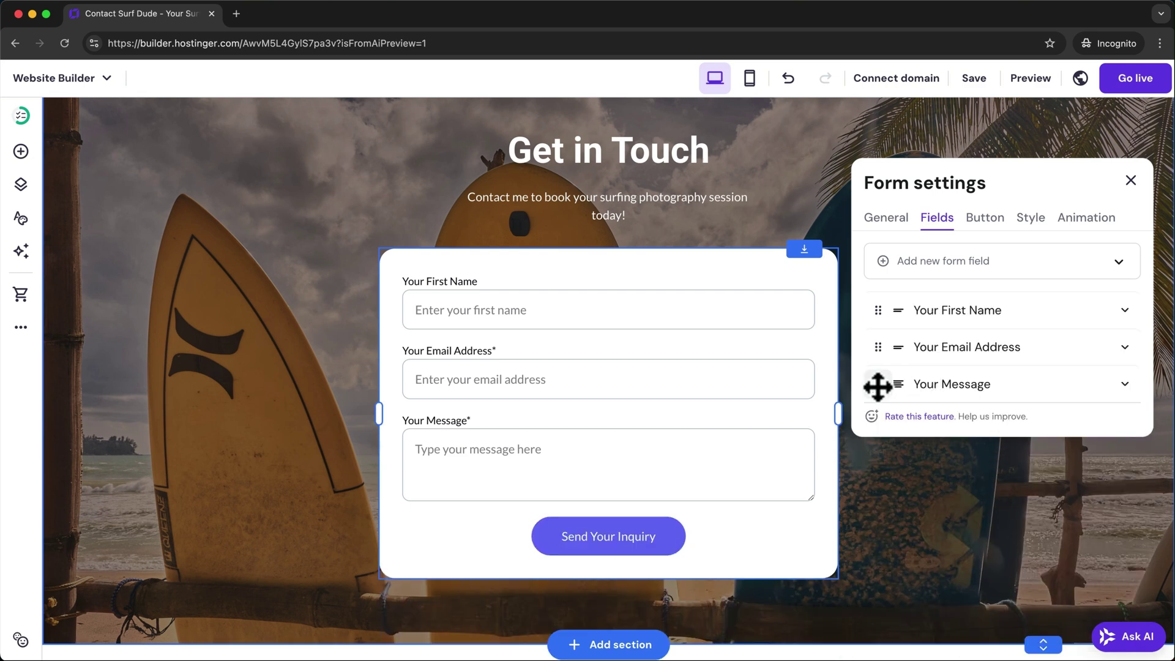
mouse_move(878, 386)
mouse_down()
mouse_move(878, 335)
mouse_move(878, 384)
mouse_up()
Change the form's button text to 'Send Message' and select the thank-you message text
click(983, 221)
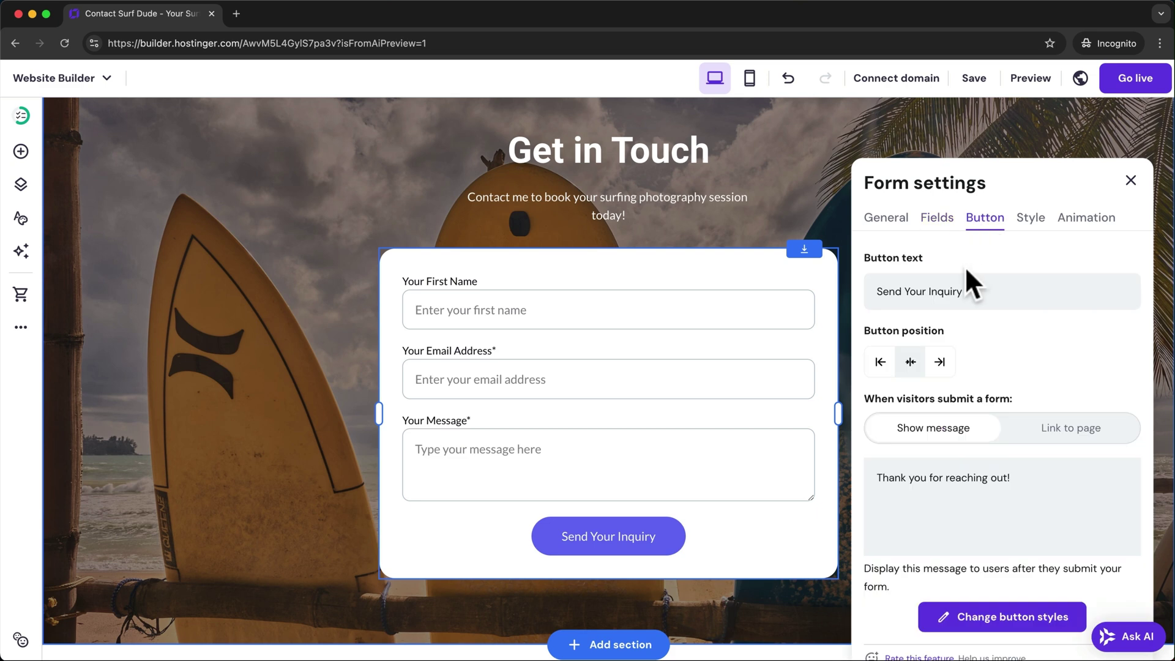
drag(878, 291, 962, 291)
text(Send Message)
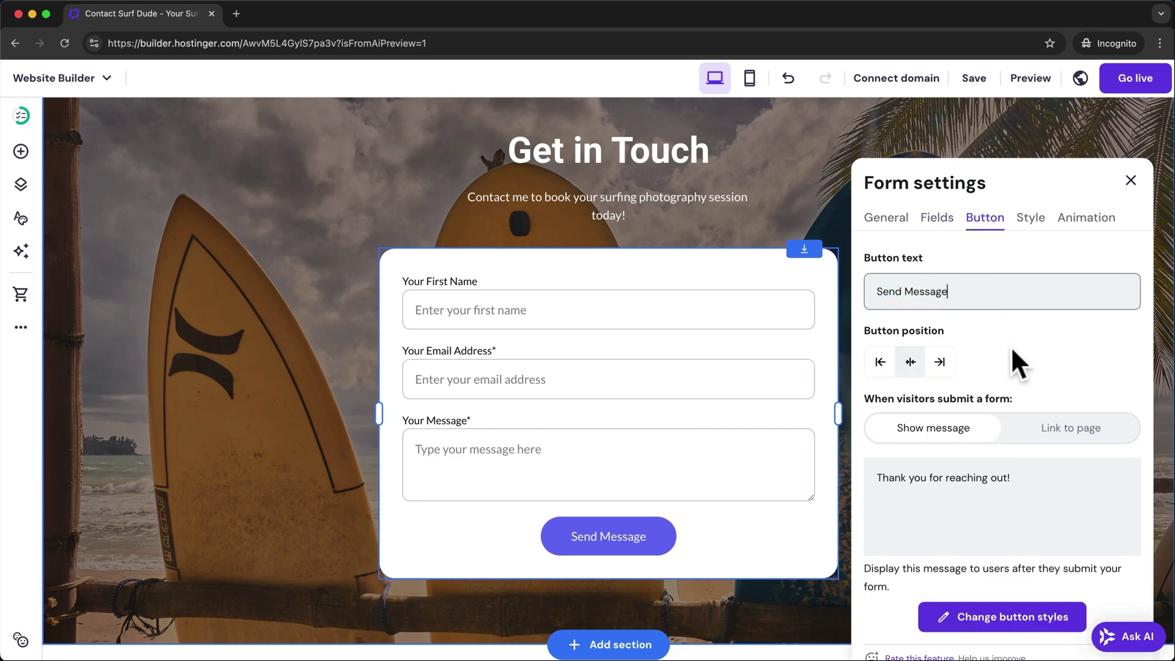
drag(878, 478, 1019, 472)
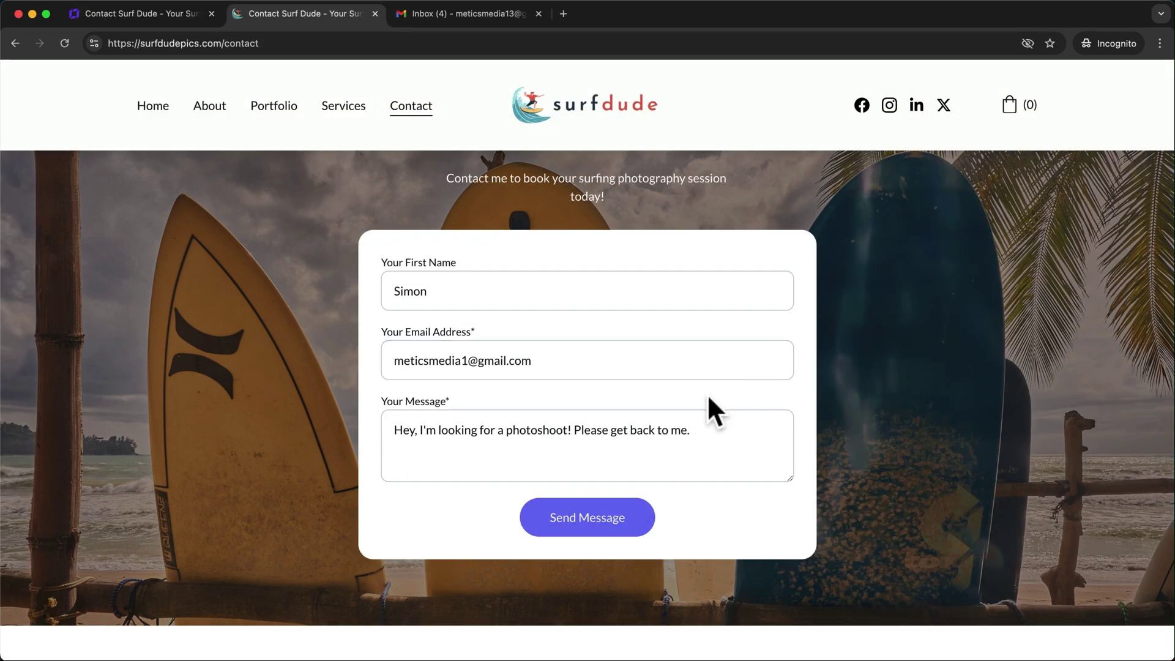
Submit the test photoshoot request through the live site's contact form
click(620, 526)
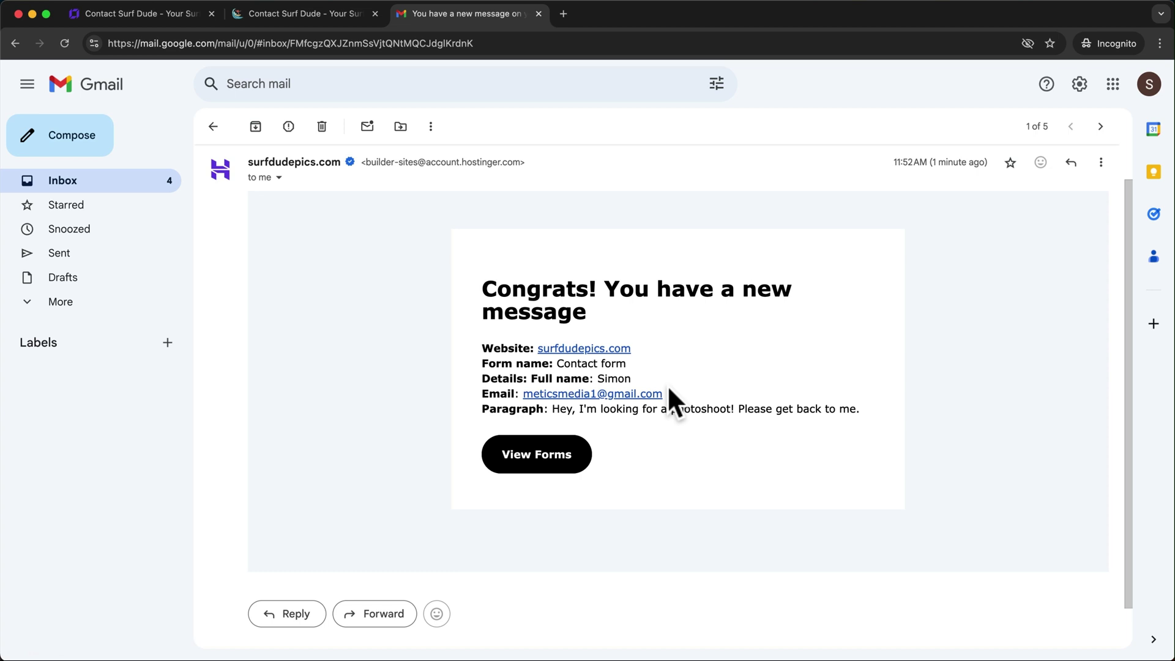
Start a reply to the contact form notification email, then return to the Website Builder tab
click(296, 614)
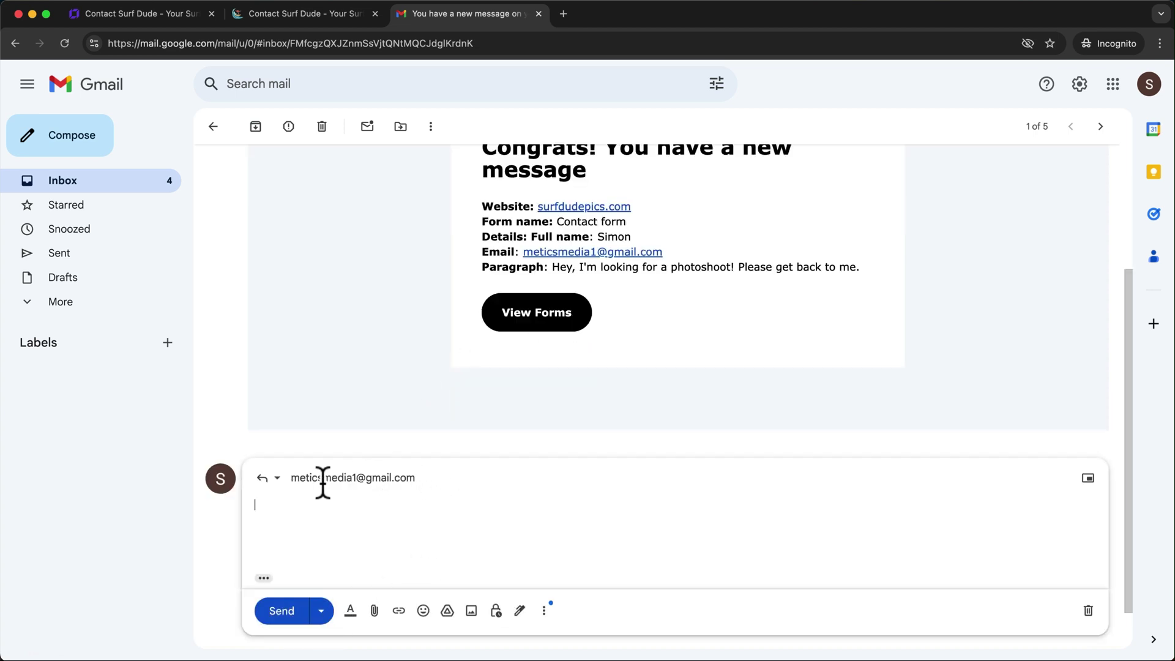
mouse_move(325, 480)
key(super+1)
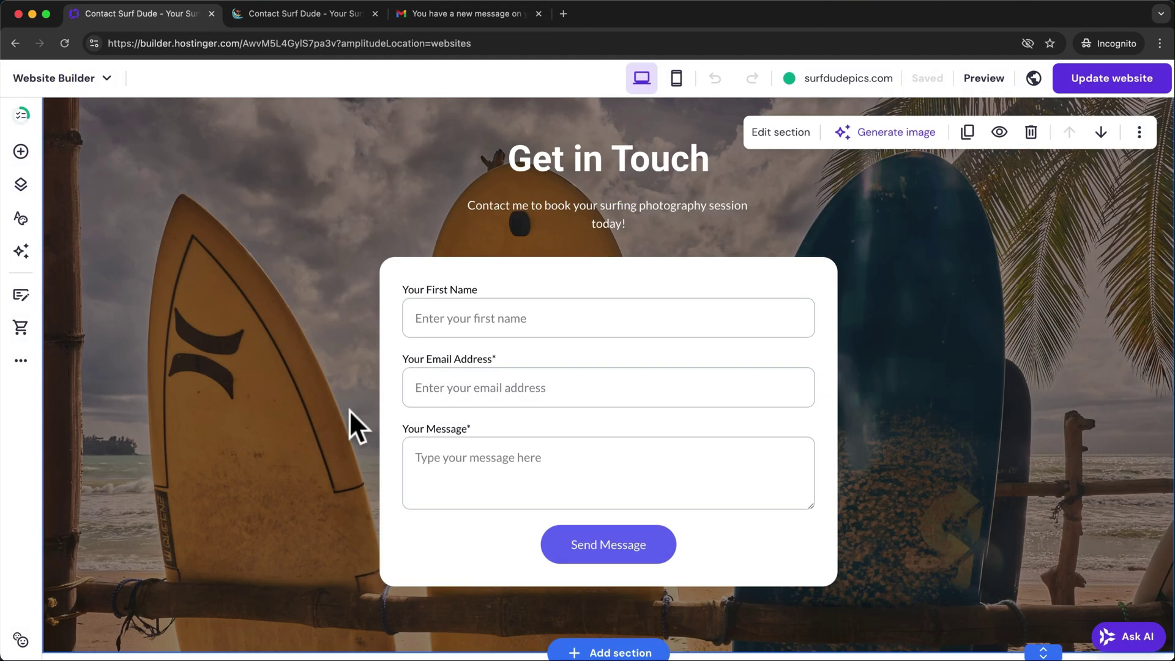
Open the Contact form's submissions list to view the single entry from the live site
click(21, 361)
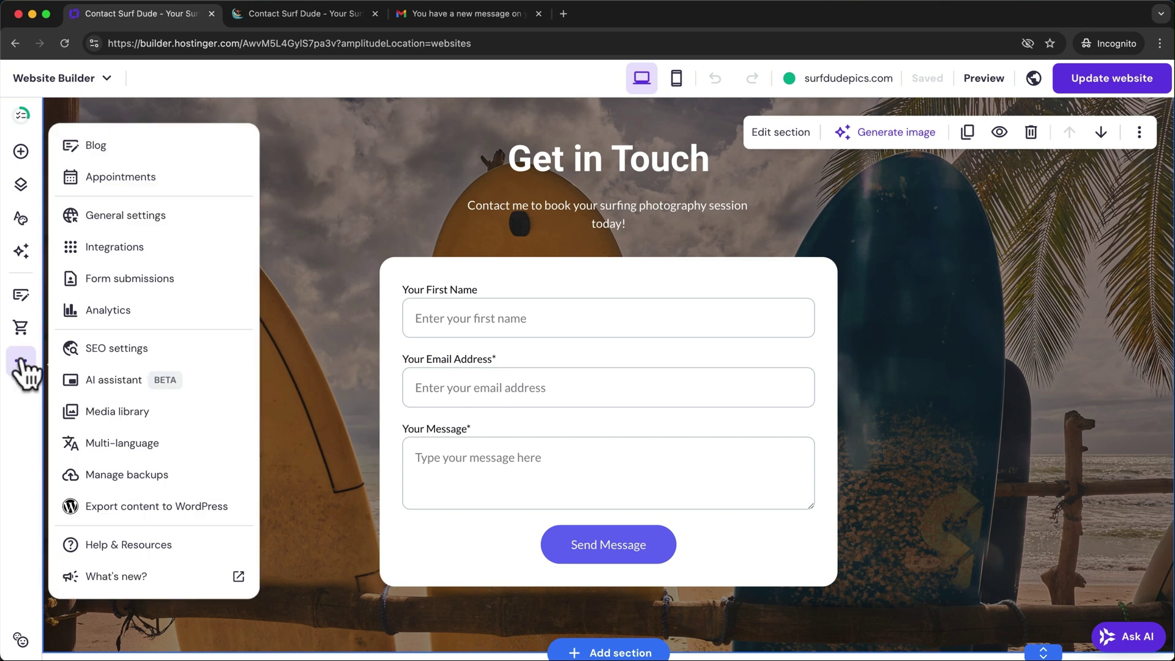
click(173, 278)
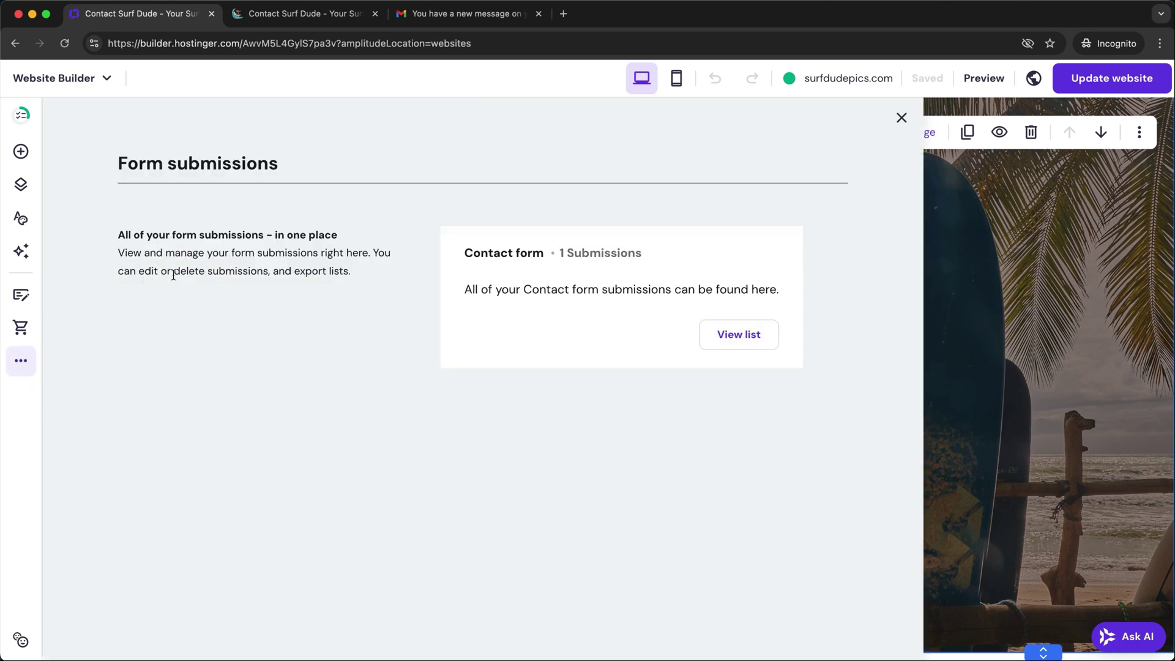
click(728, 340)
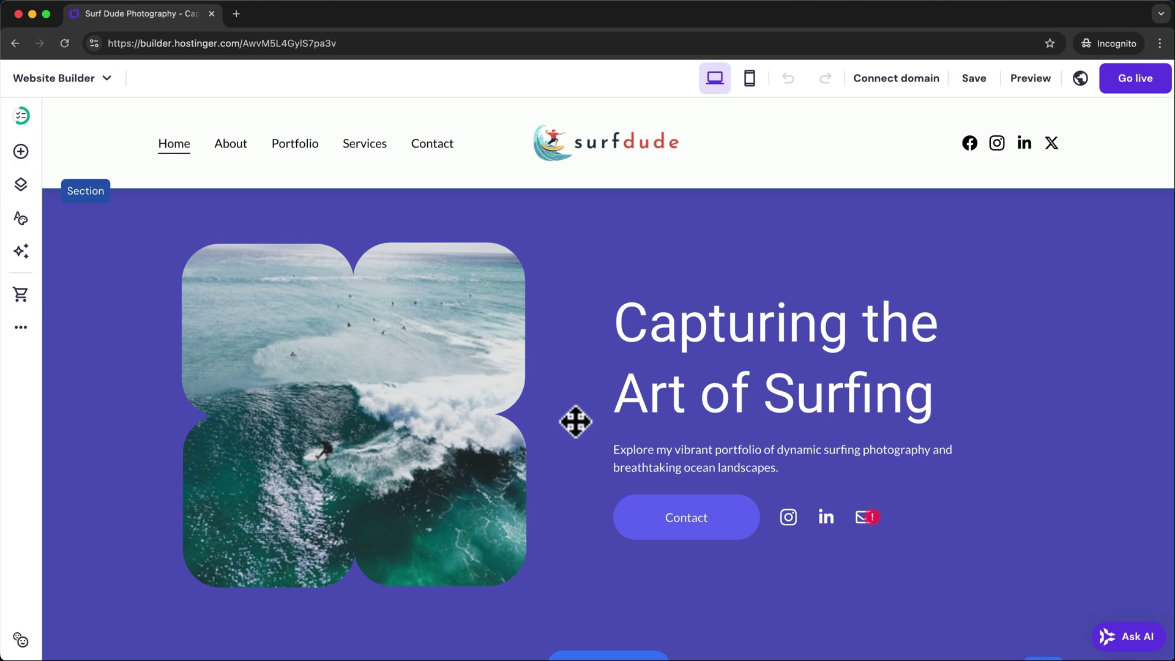
Add a Blog page with four placeholder posts and begin a new AI-written post
click(23, 340)
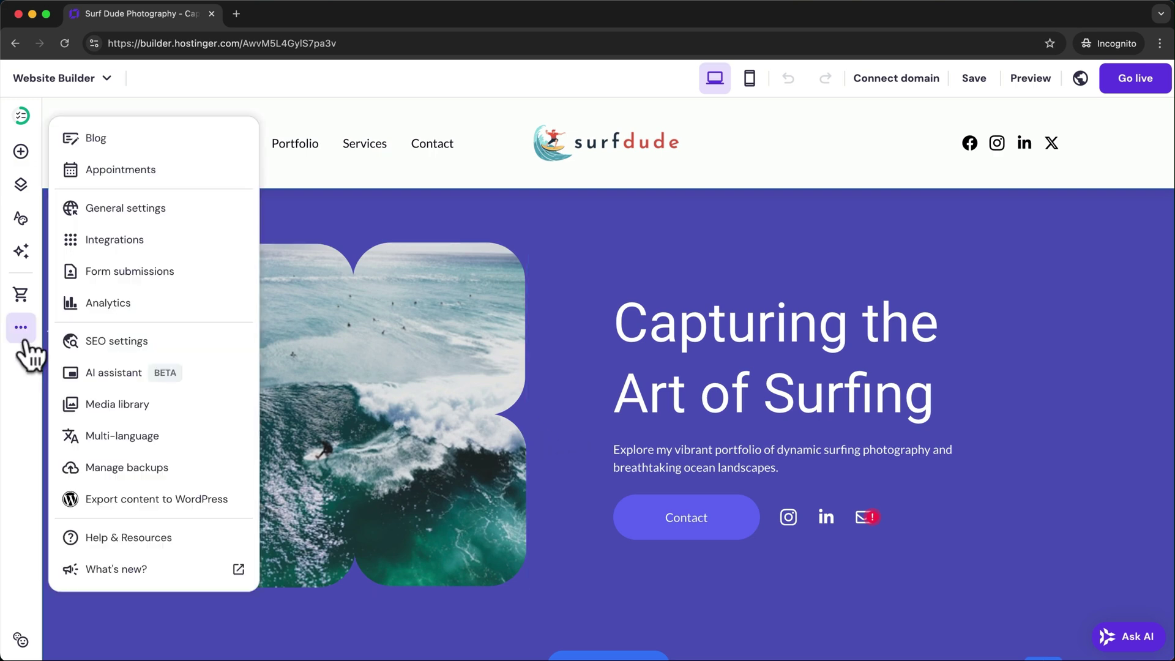
click(163, 151)
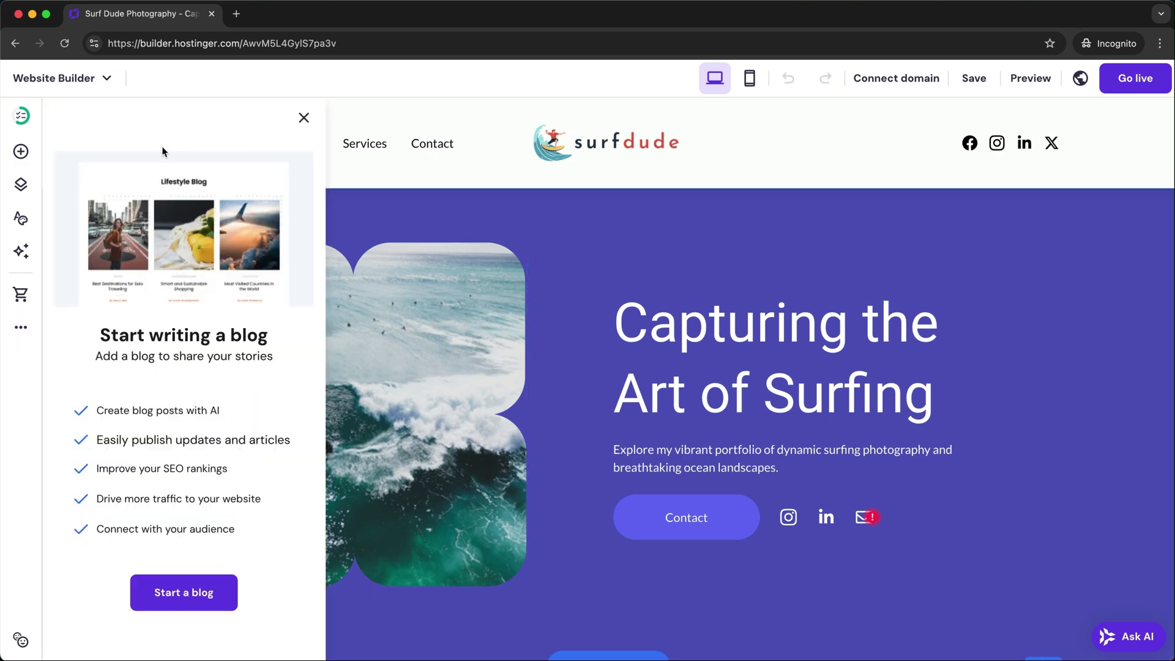
click(183, 597)
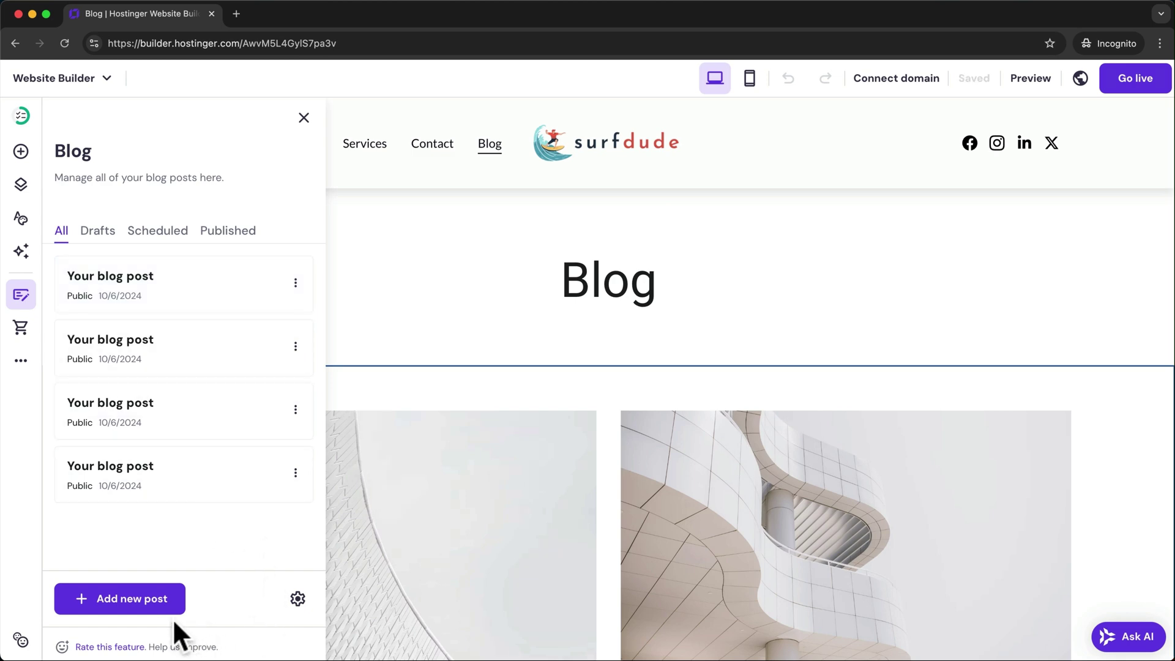
click(138, 605)
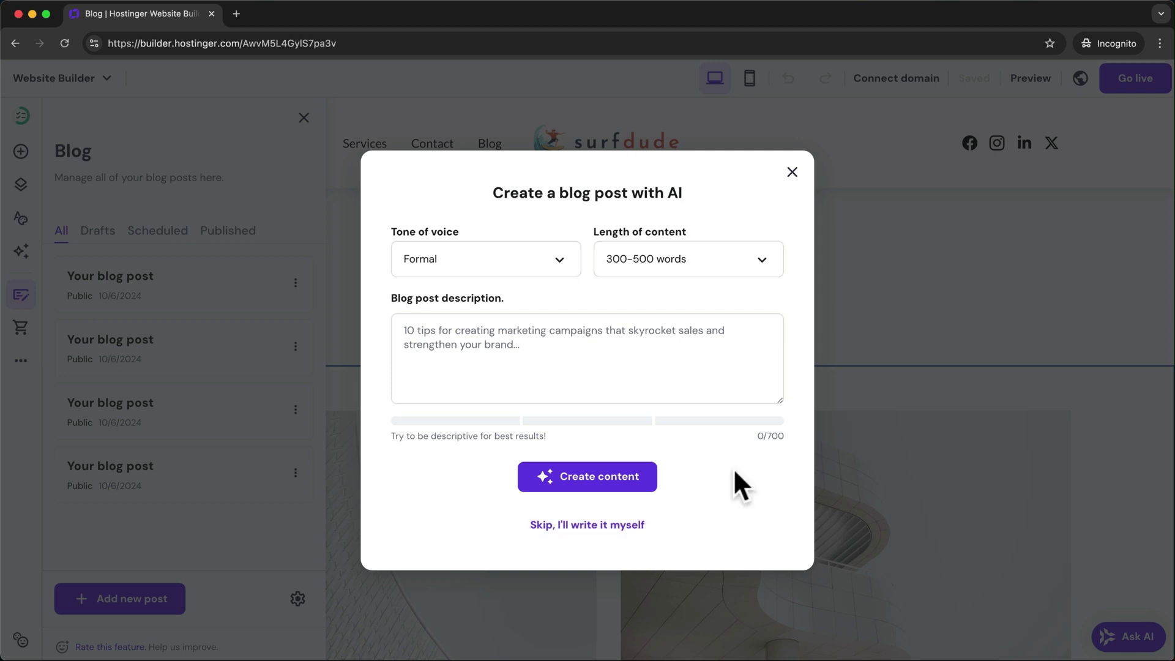
Generate the AI post '10 Tips for Capturing Amazing Surf Images' in a Casual tone
click(569, 265)
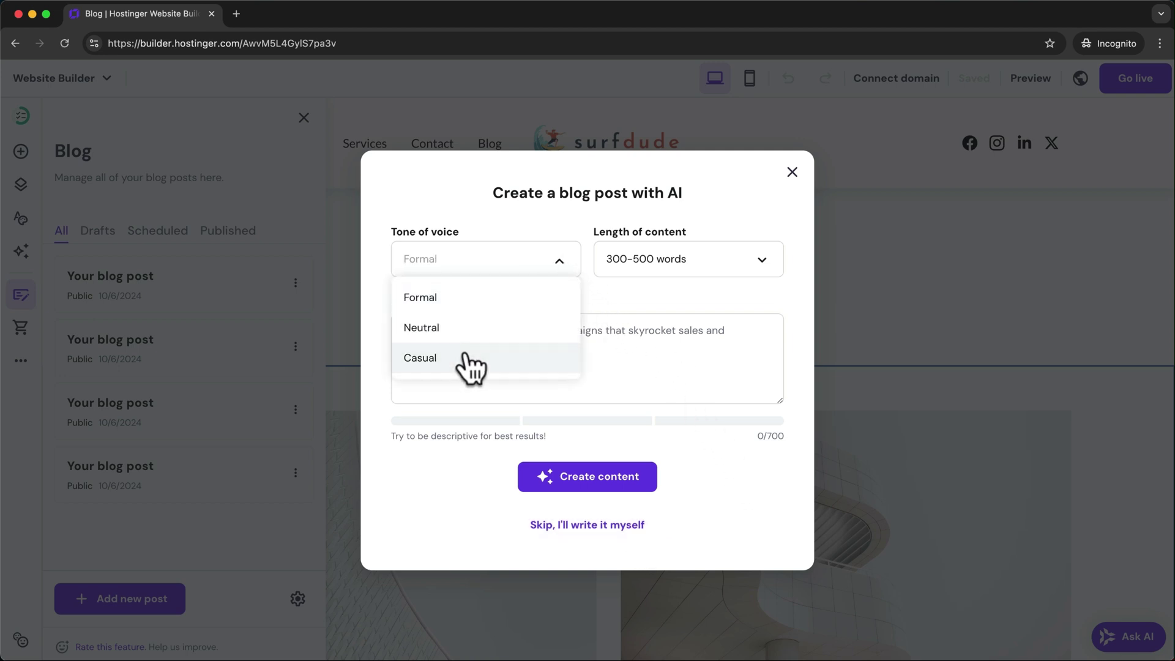
click(470, 358)
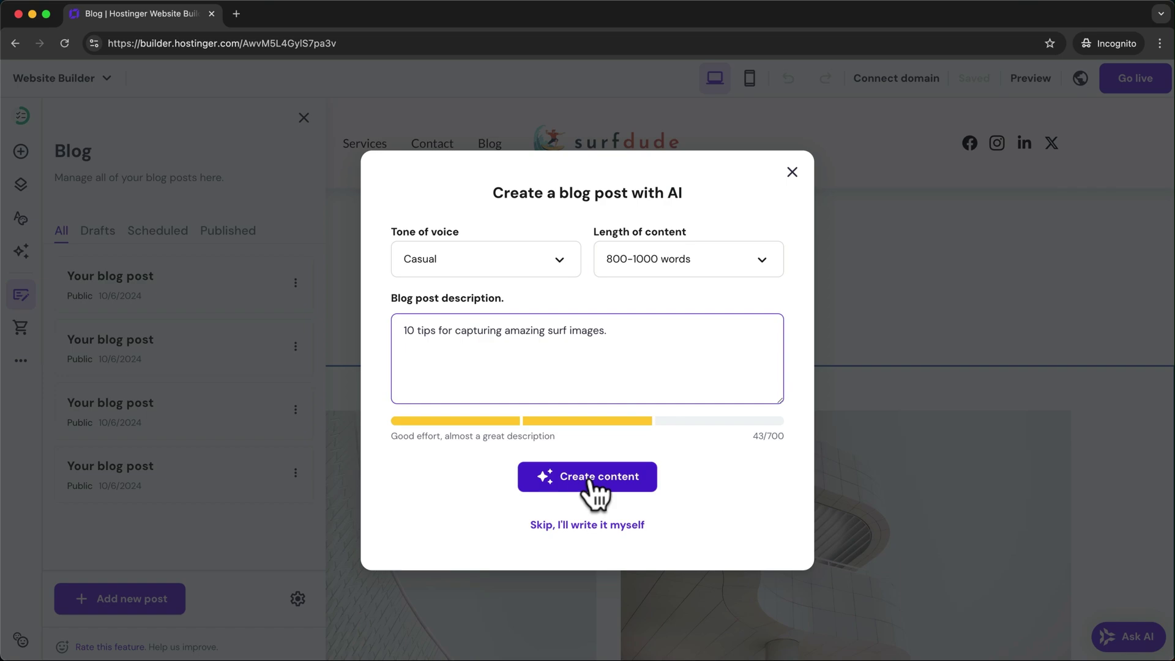
click(589, 476)
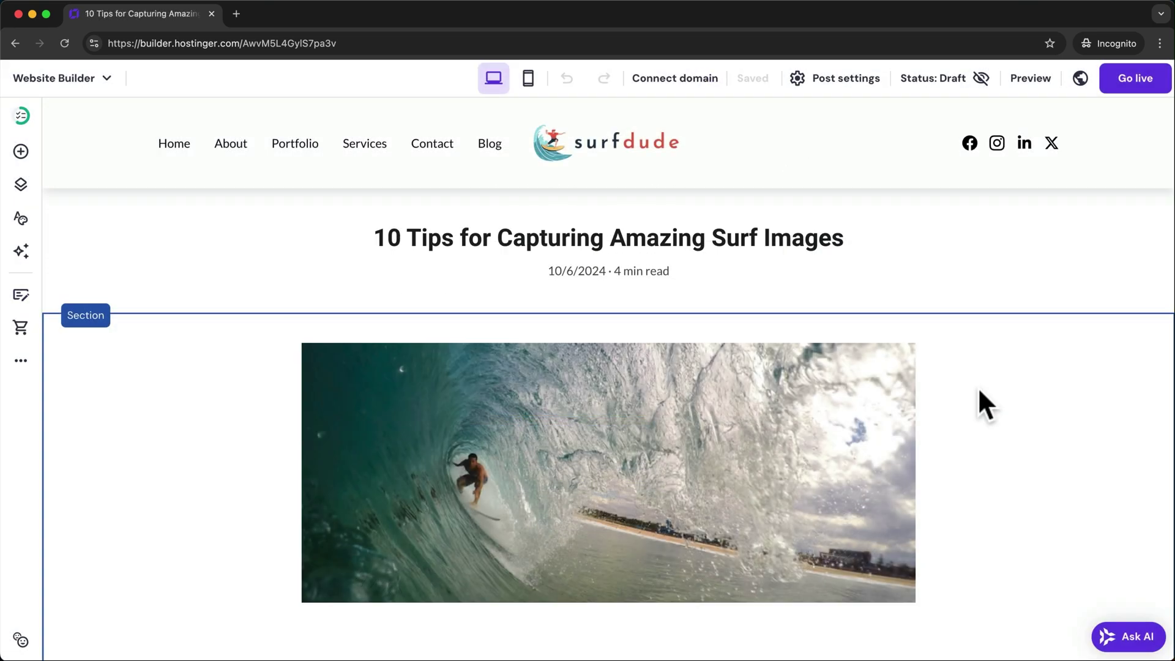
scroll(978, 386, down, 4)
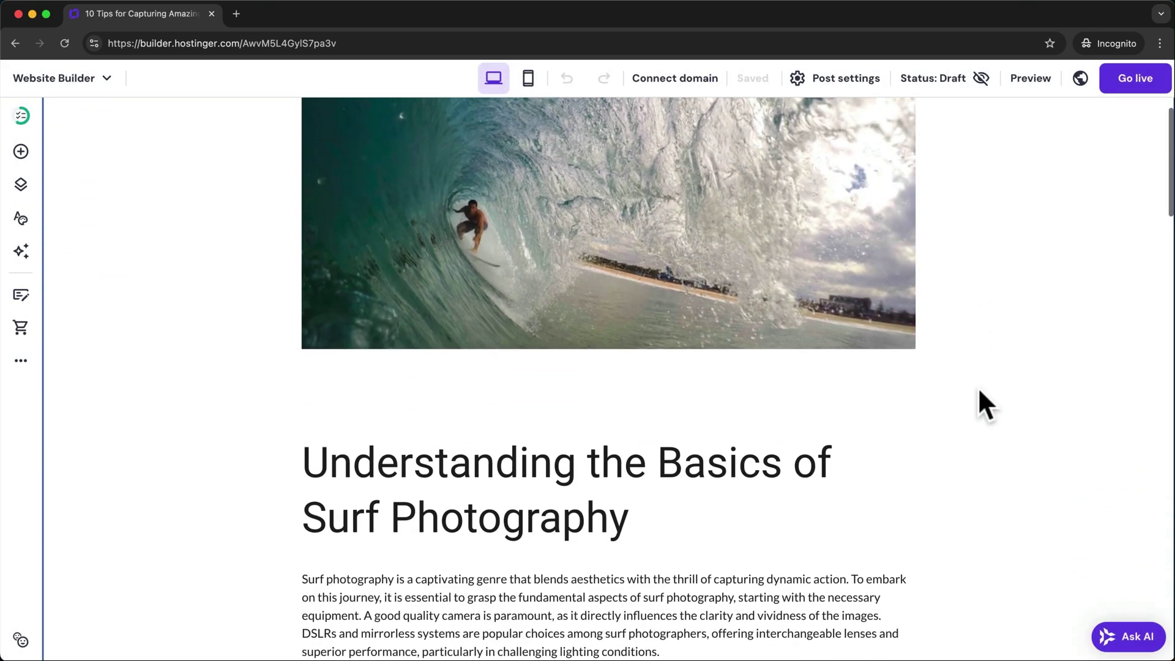
scroll(979, 390, down, 15)
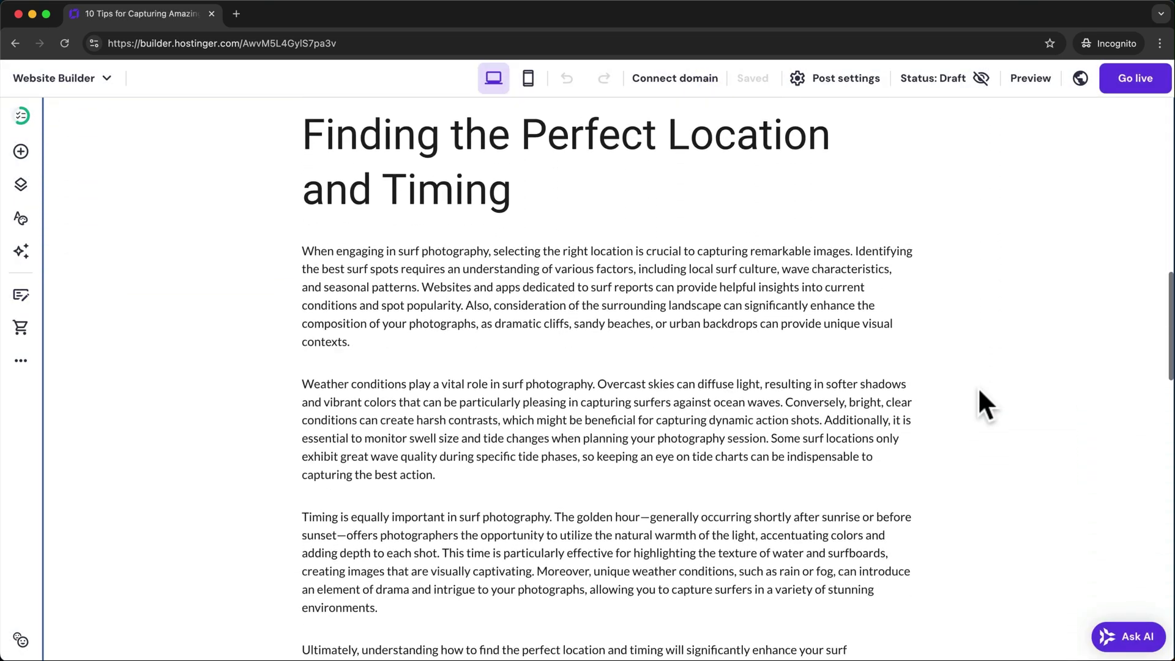
scroll(979, 392, down, 8)
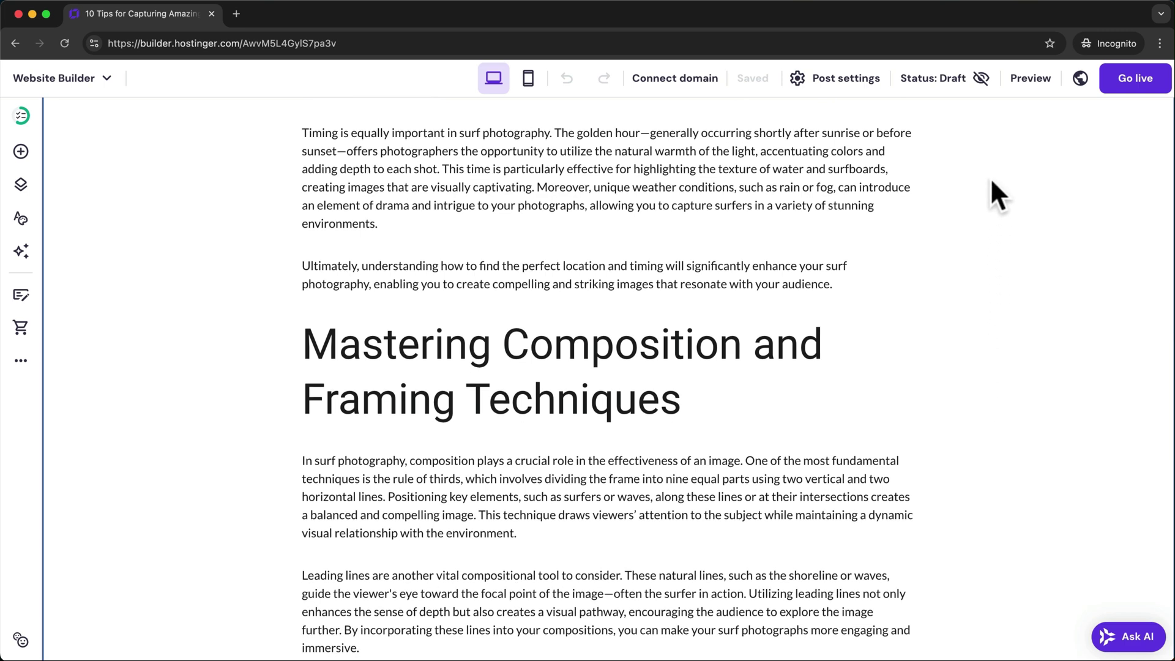
Make the post Public and confirm it heads the Blog page list
click(967, 85)
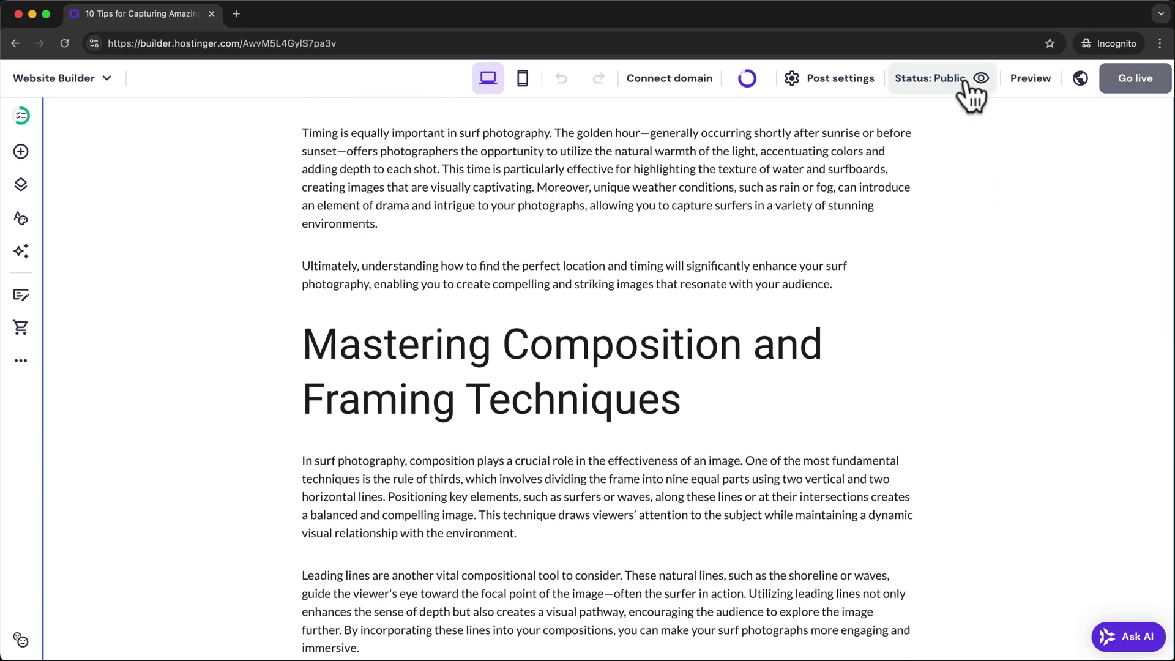
scroll(969, 153, up, 15)
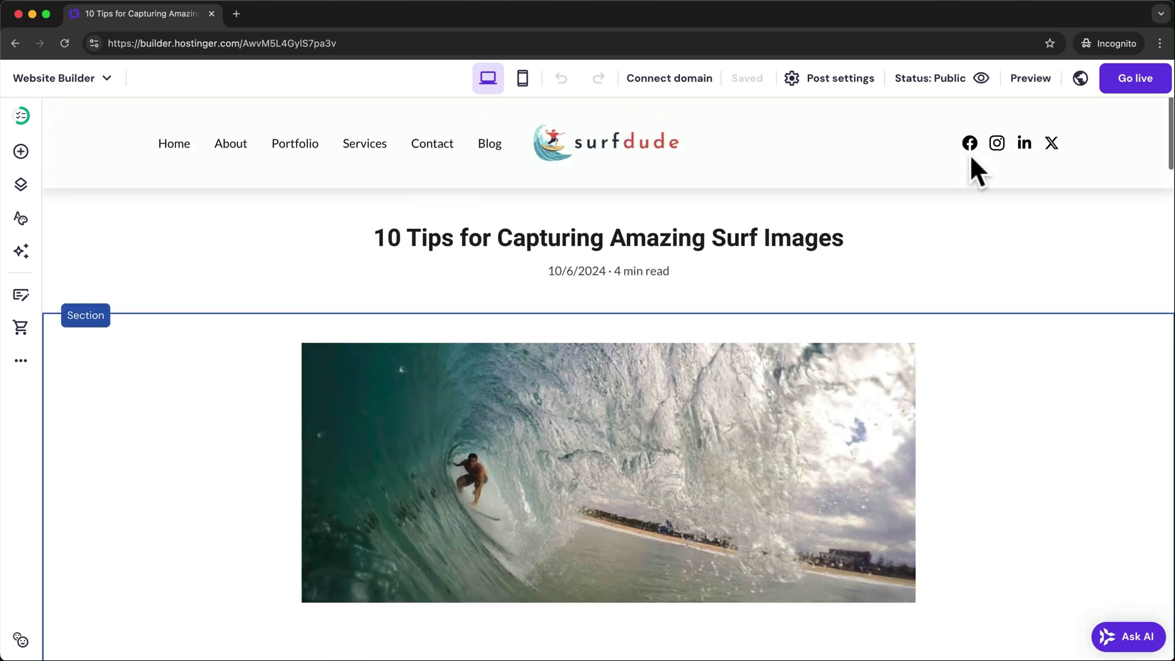
click(491, 147)
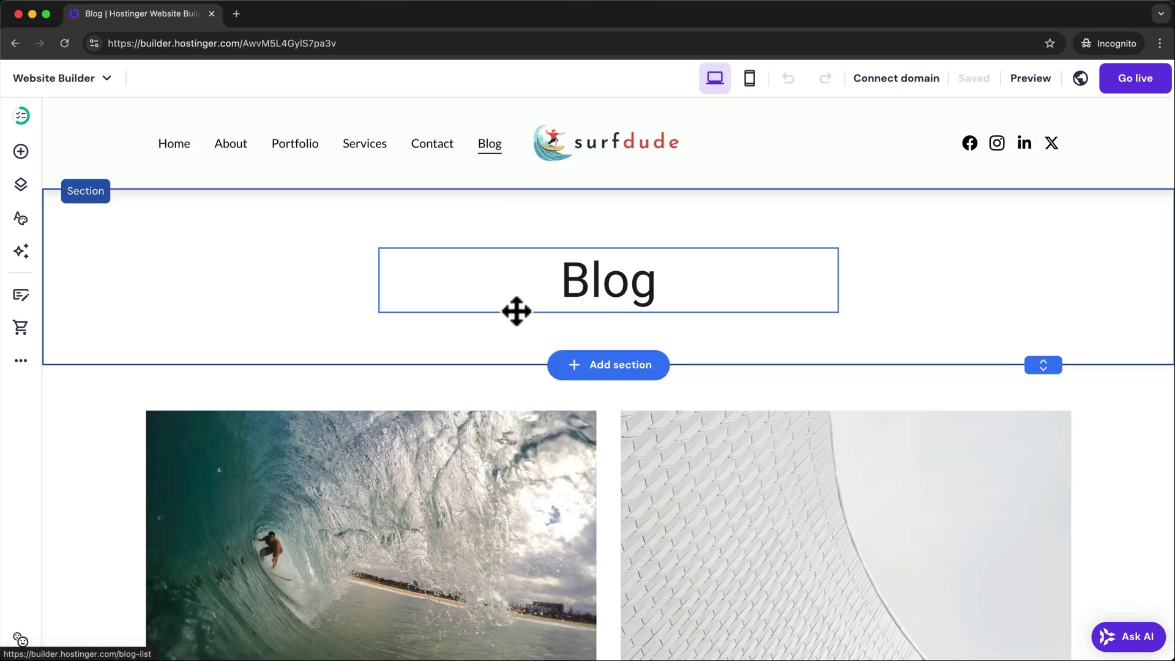
scroll(516, 319, down, 3)
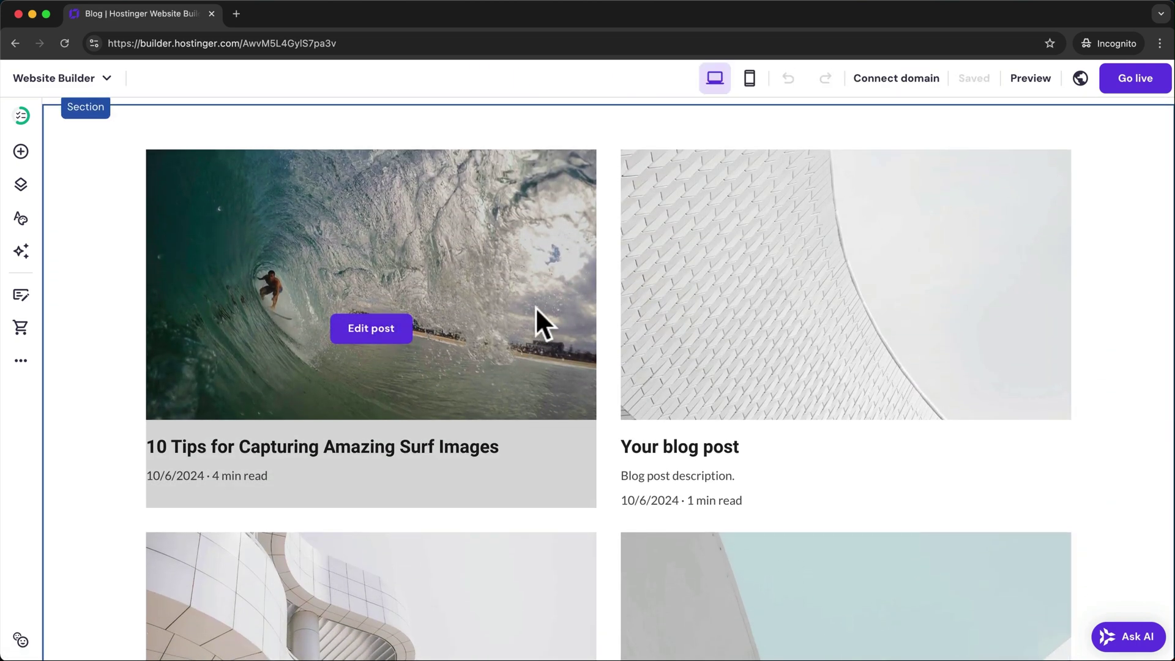
scroll(770, 337, up, 5)
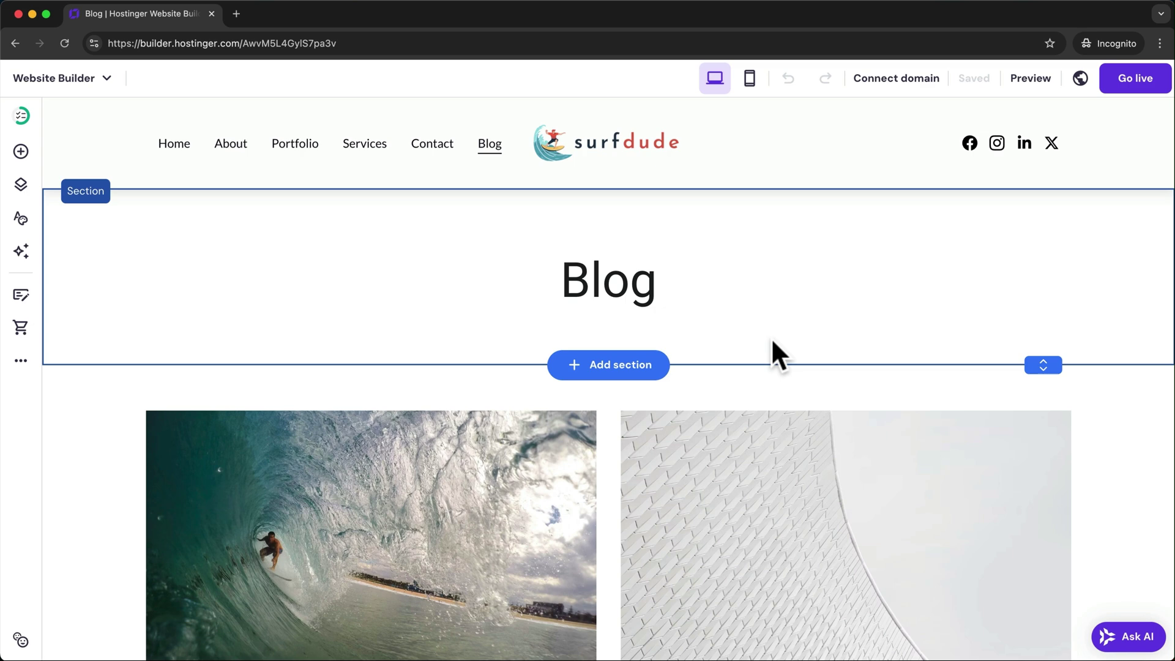
Add an online store with eight sample products and bring up its 0/4 setup checklist
click(20, 331)
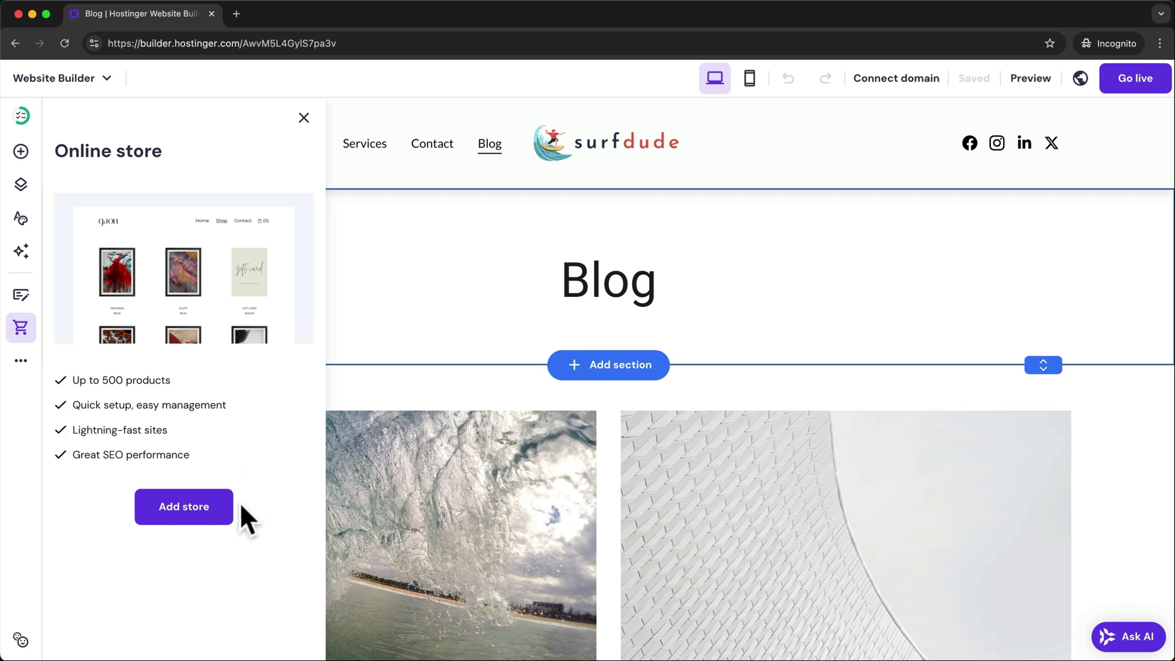
click(184, 517)
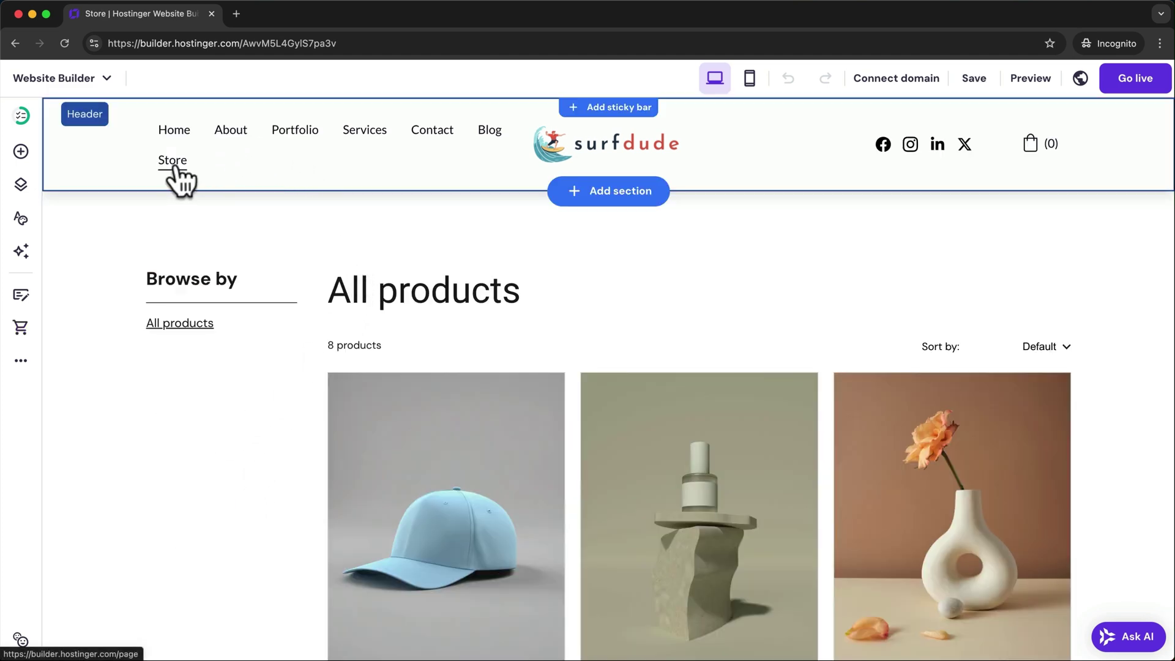
scroll(441, 398, down, 3)
scroll(441, 398, down, 2)
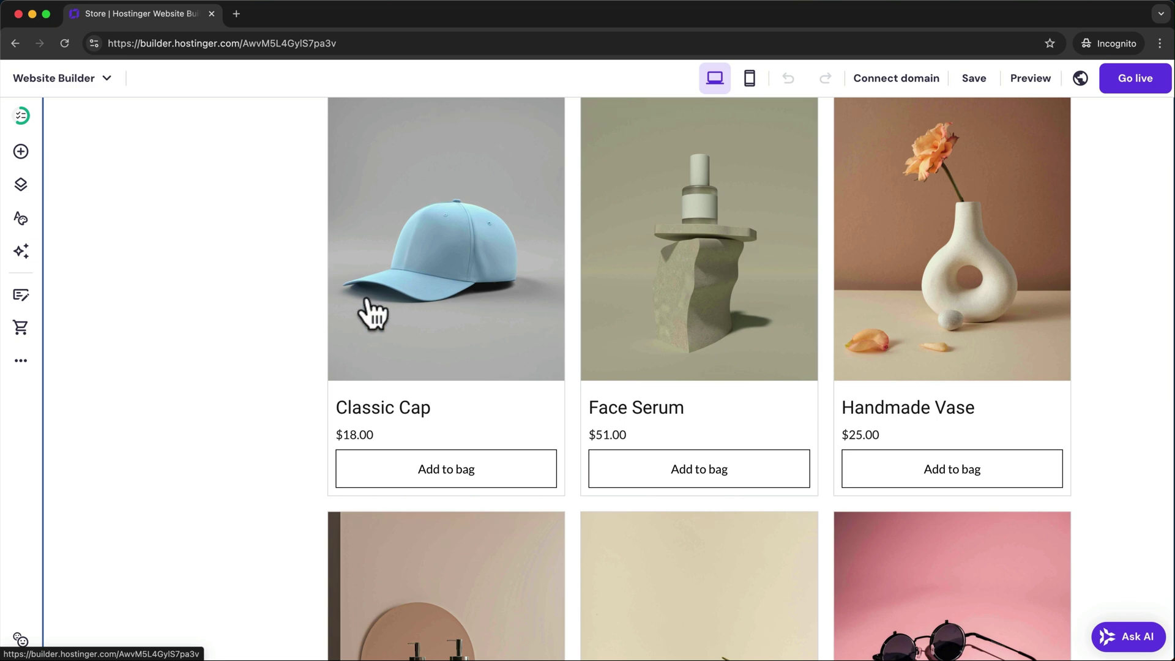
scroll(367, 314, up, 3)
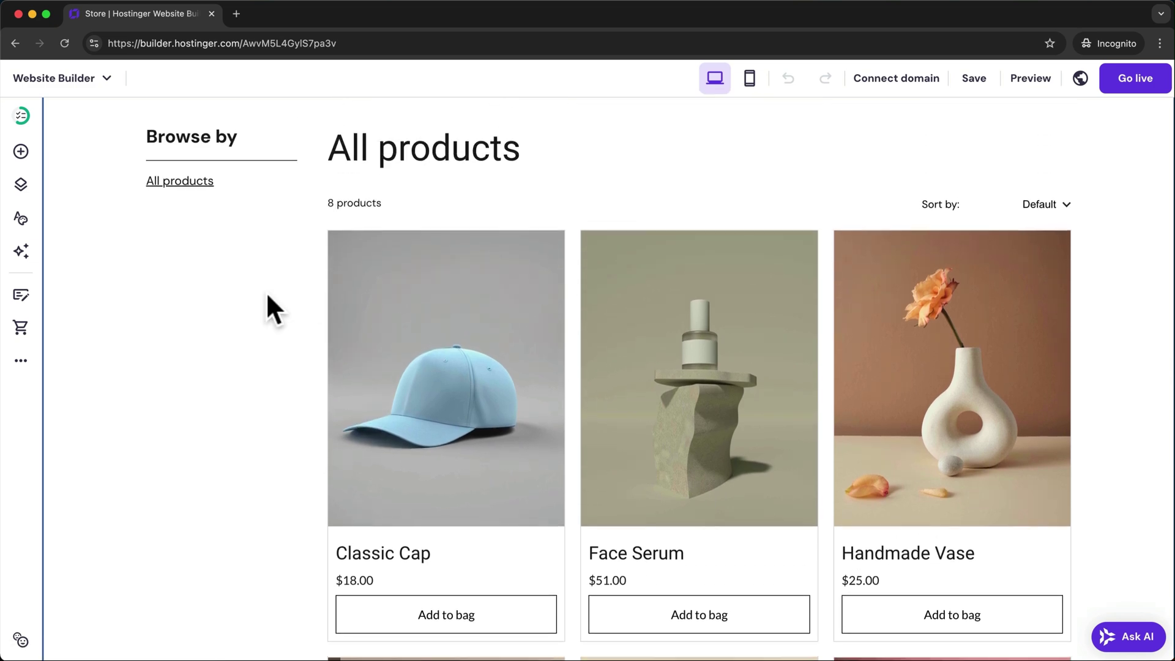
click(21, 332)
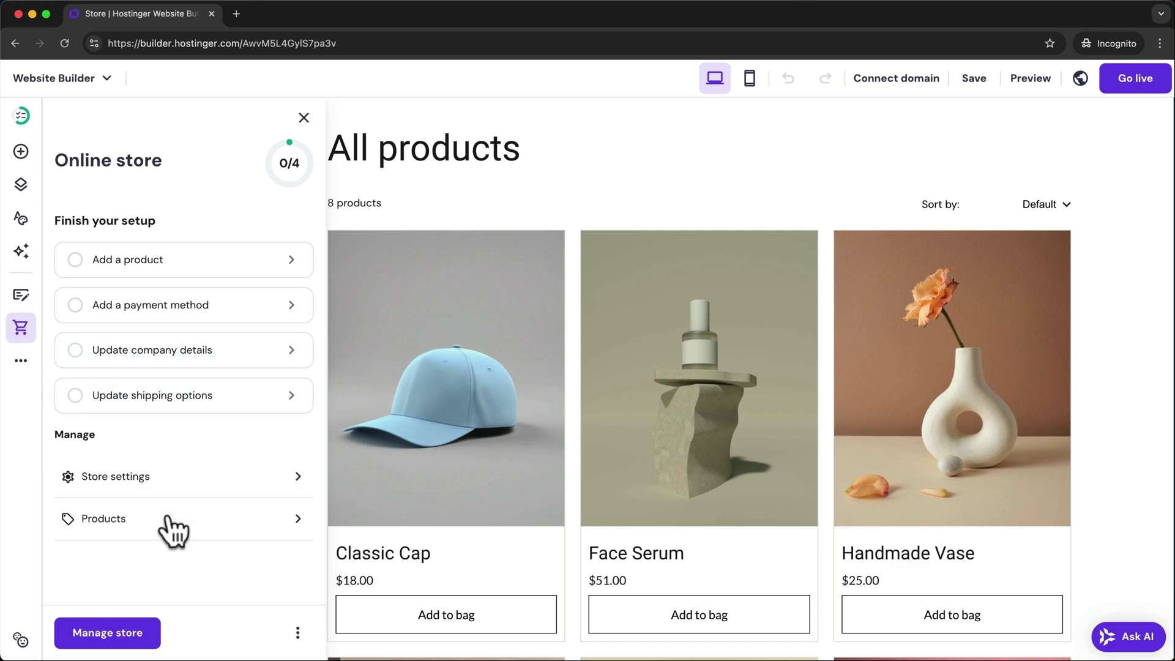
In the store dashboard, set the store country to United States and confirm the currency
click(109, 635)
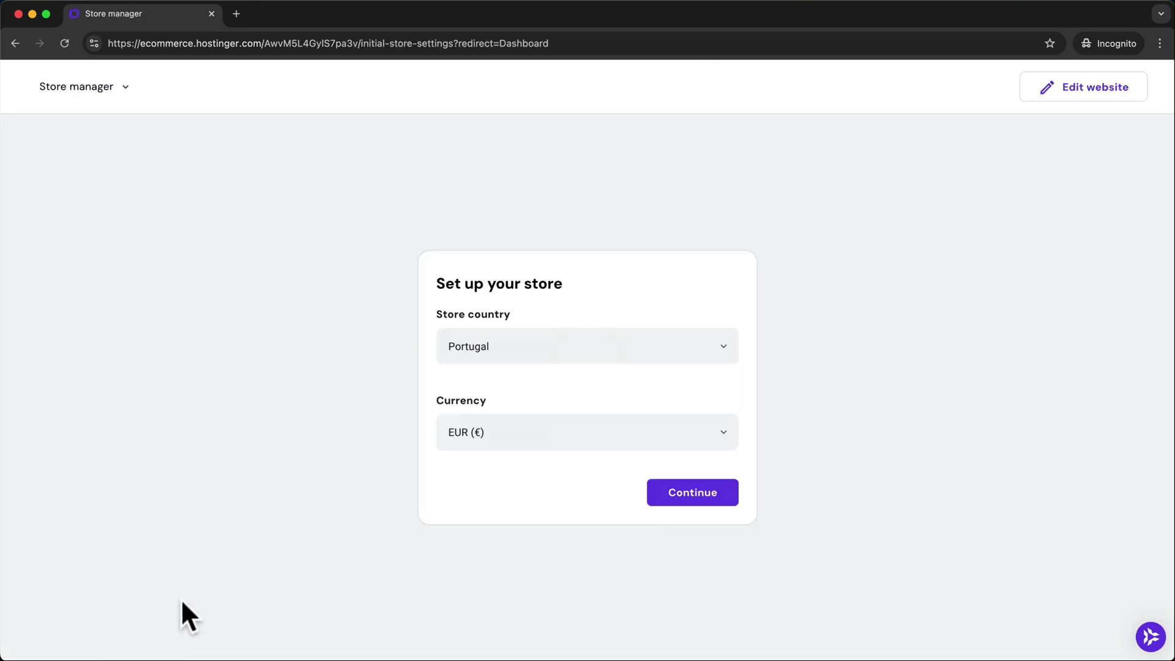
click(725, 344)
text(unit)
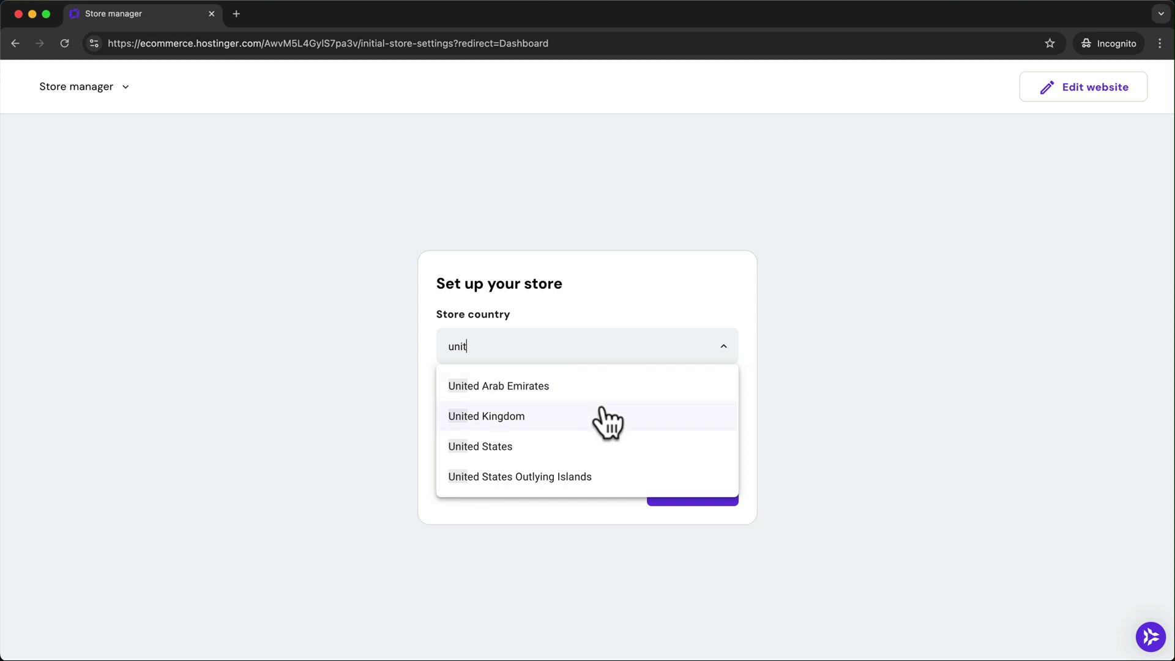
click(571, 453)
click(676, 494)
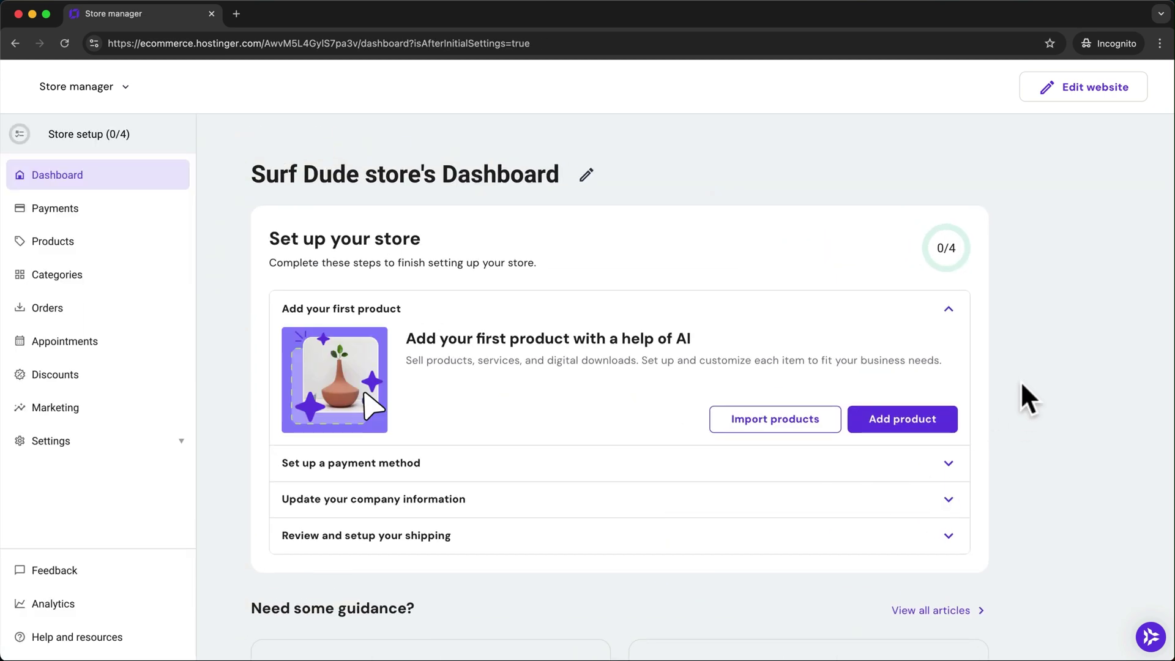
scroll(1023, 385, down, 1)
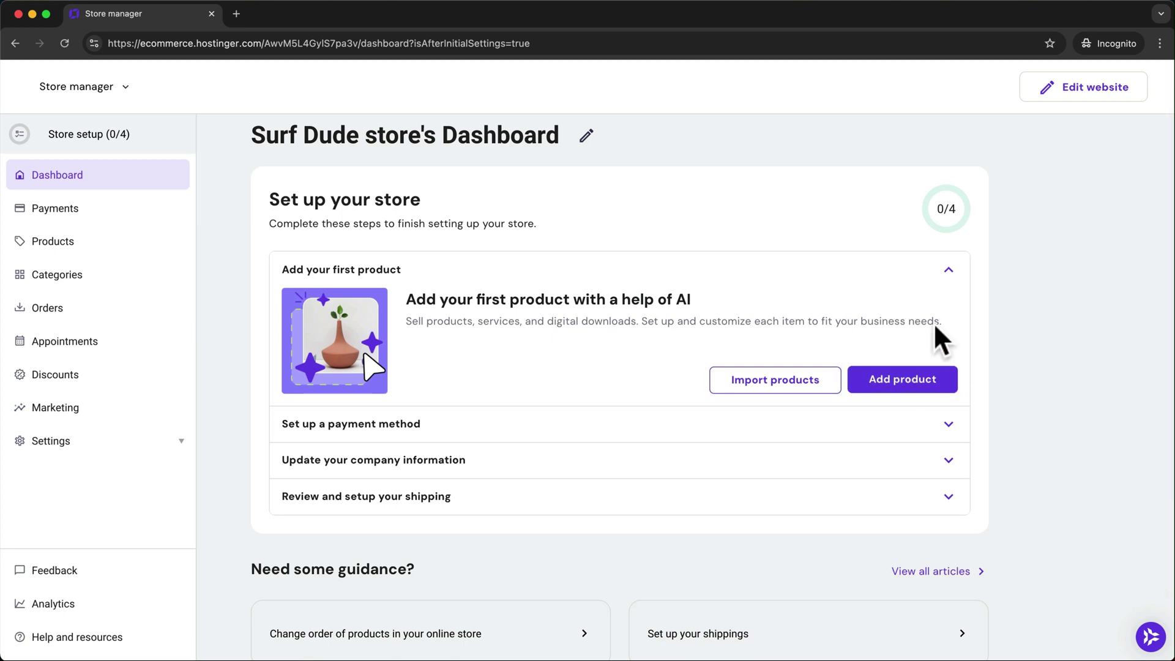
Review the payment, company information and shipping setup steps, then return to the website editor
click(937, 424)
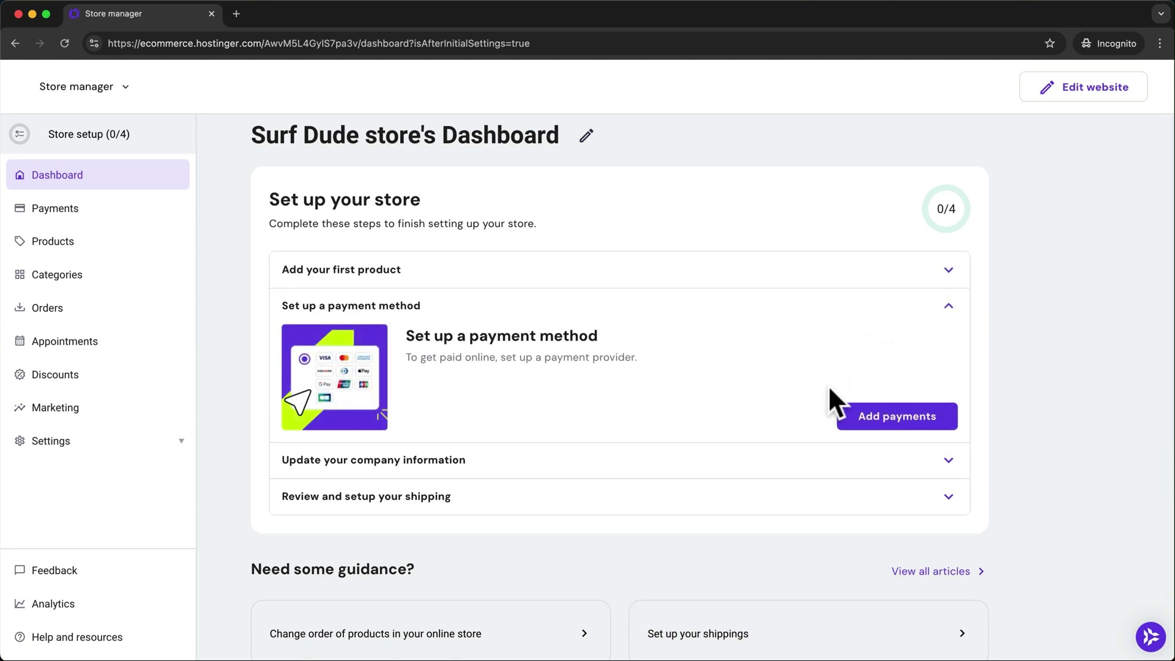
scroll(856, 404, down, 1)
click(943, 440)
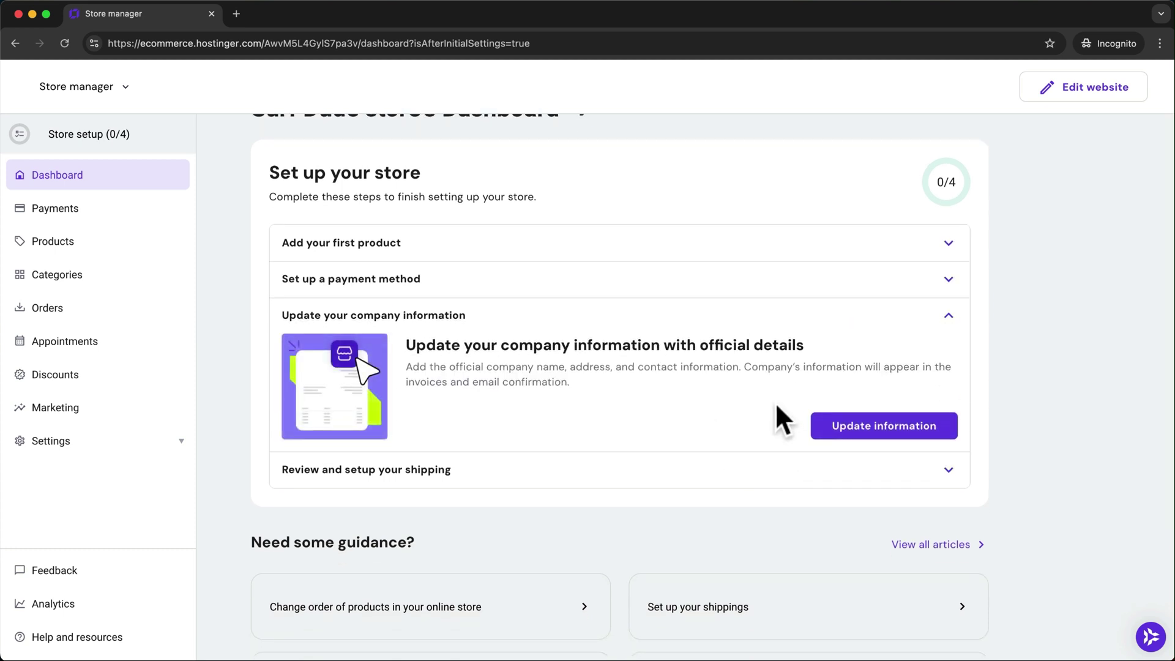
click(942, 478)
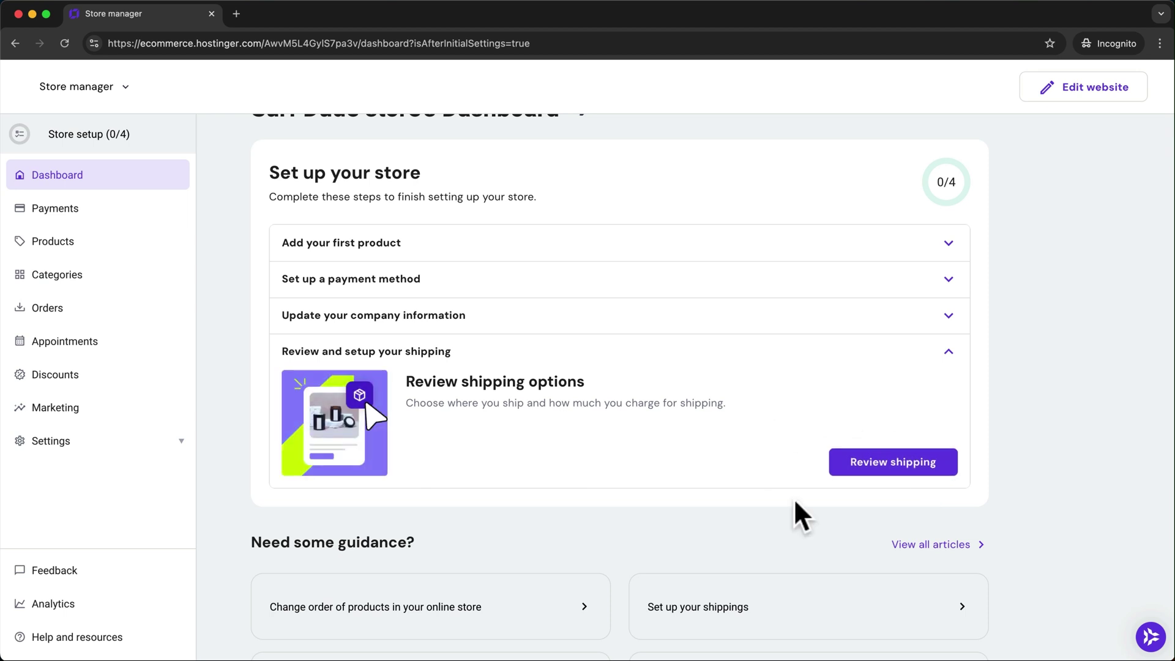
click(1099, 93)
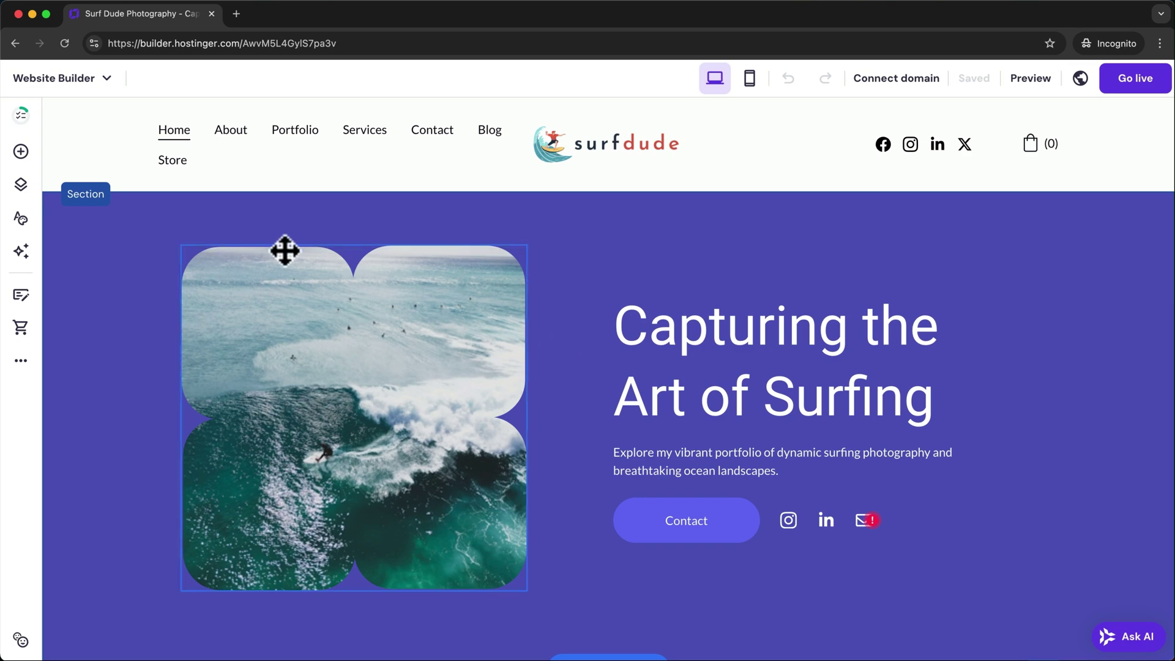
Upload the cartoon surfer-on-a-wave PNG in General settings as the site favicon and save
click(22, 370)
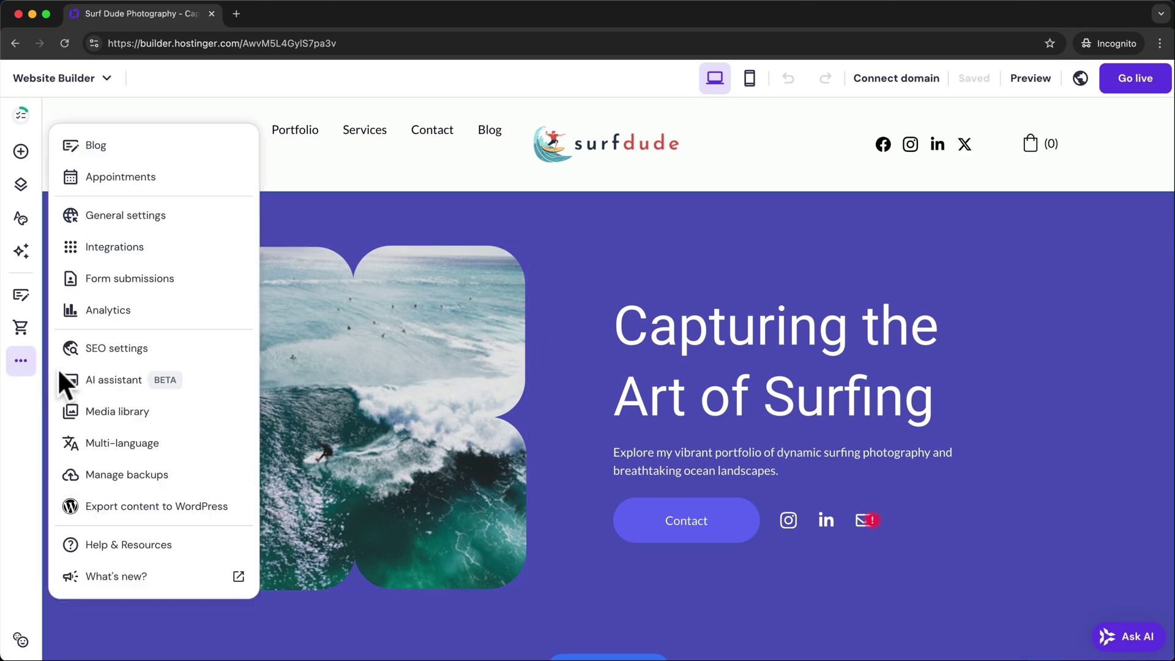
click(200, 229)
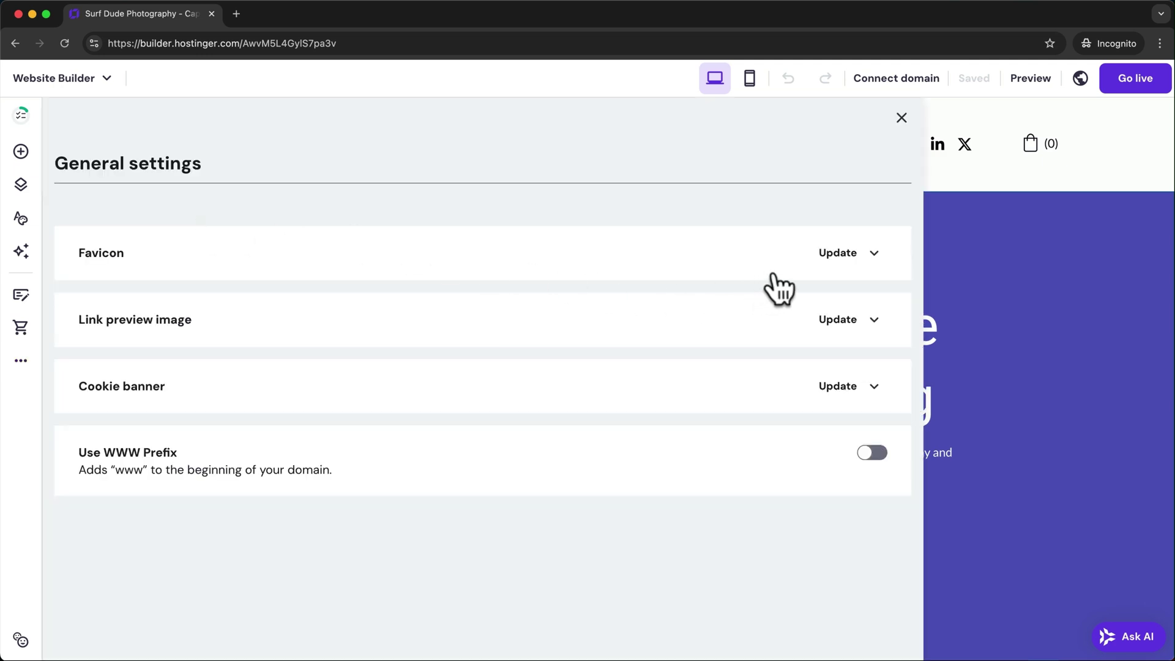
click(819, 262)
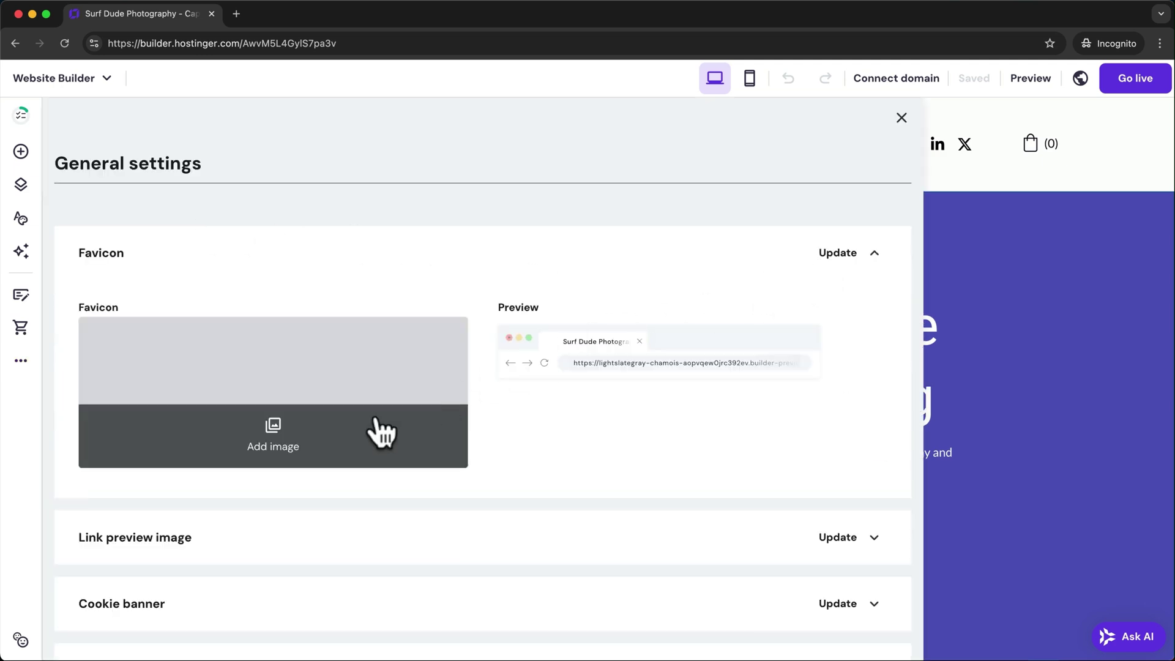
click(343, 434)
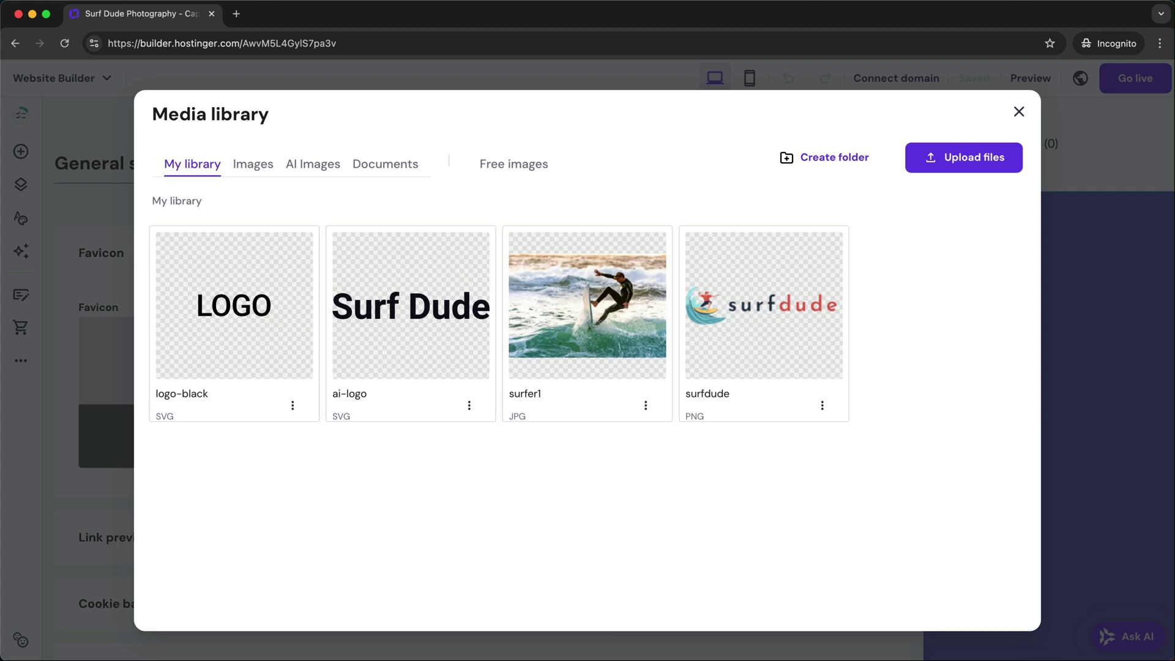
drag(605, 658, 542, 417)
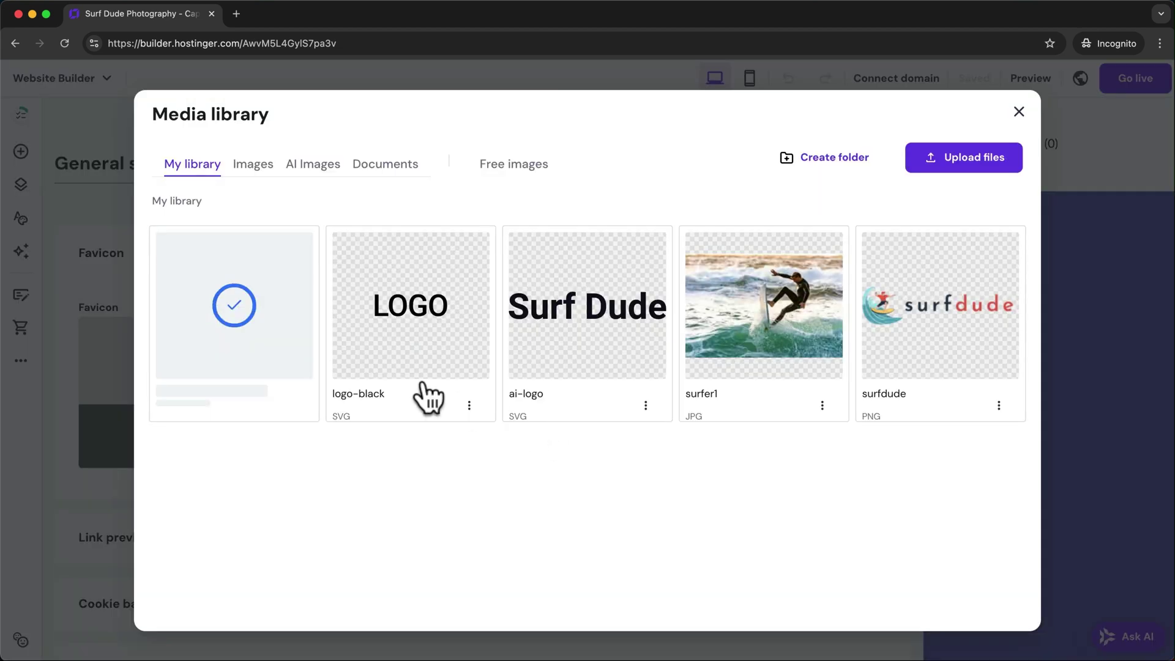
mouse_move(260, 344)
click(237, 309)
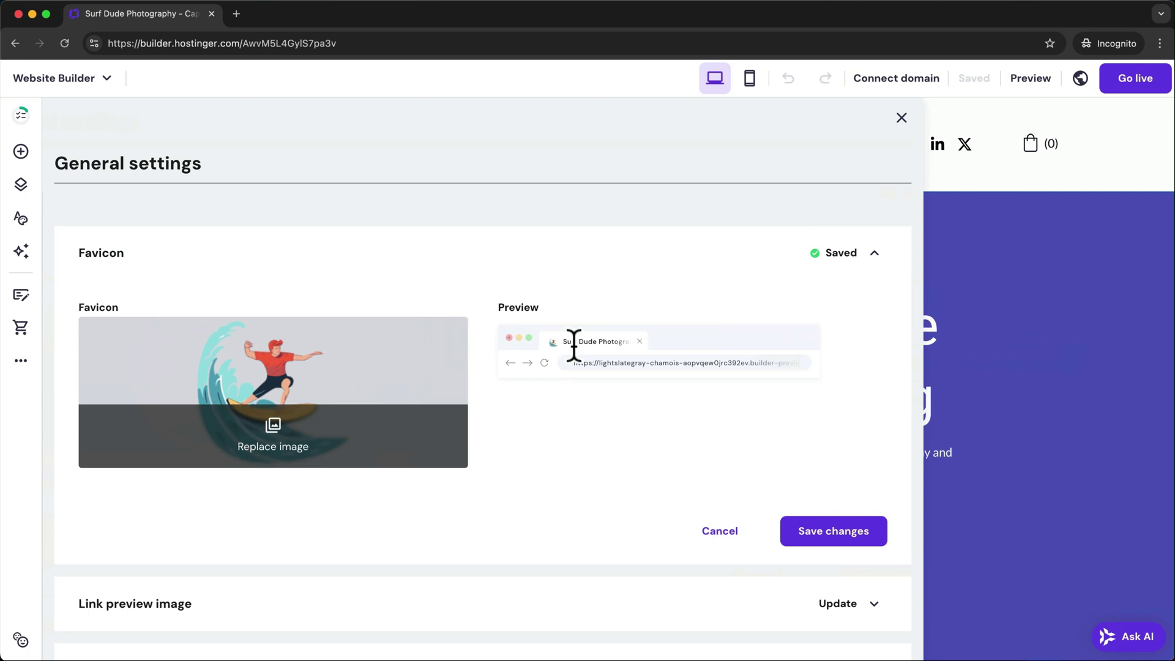
scroll(573, 350, up, 5)
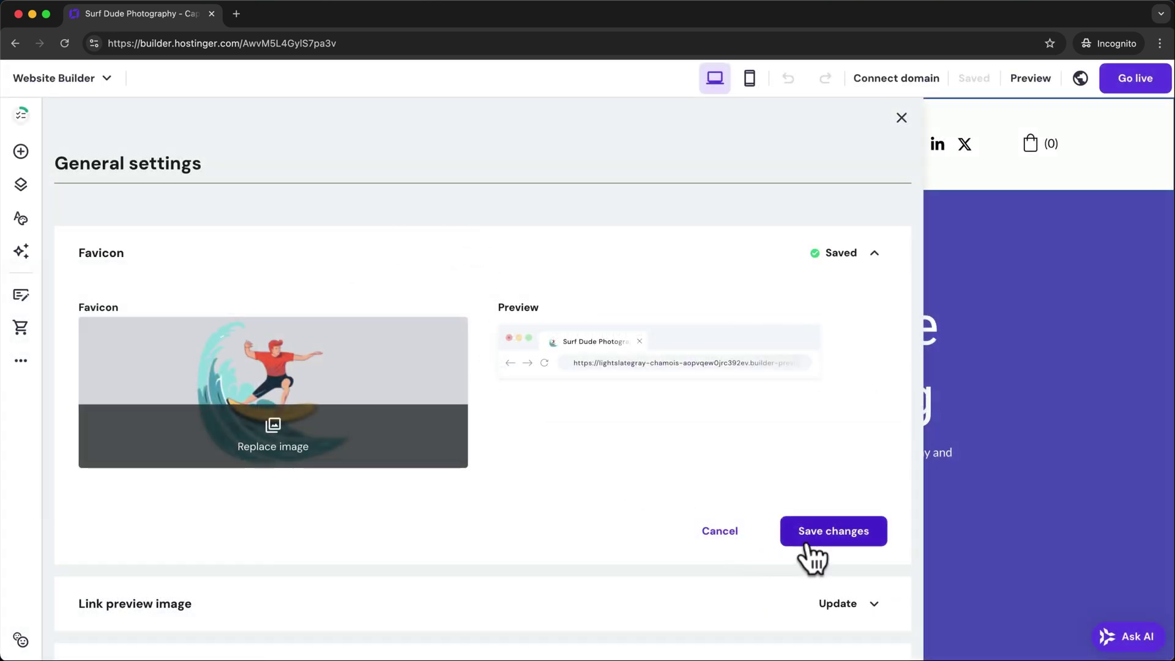
click(802, 541)
Upload the barrel-riding surfer photo as the link preview image, save, and close General settings
scroll(825, 408, down, 2)
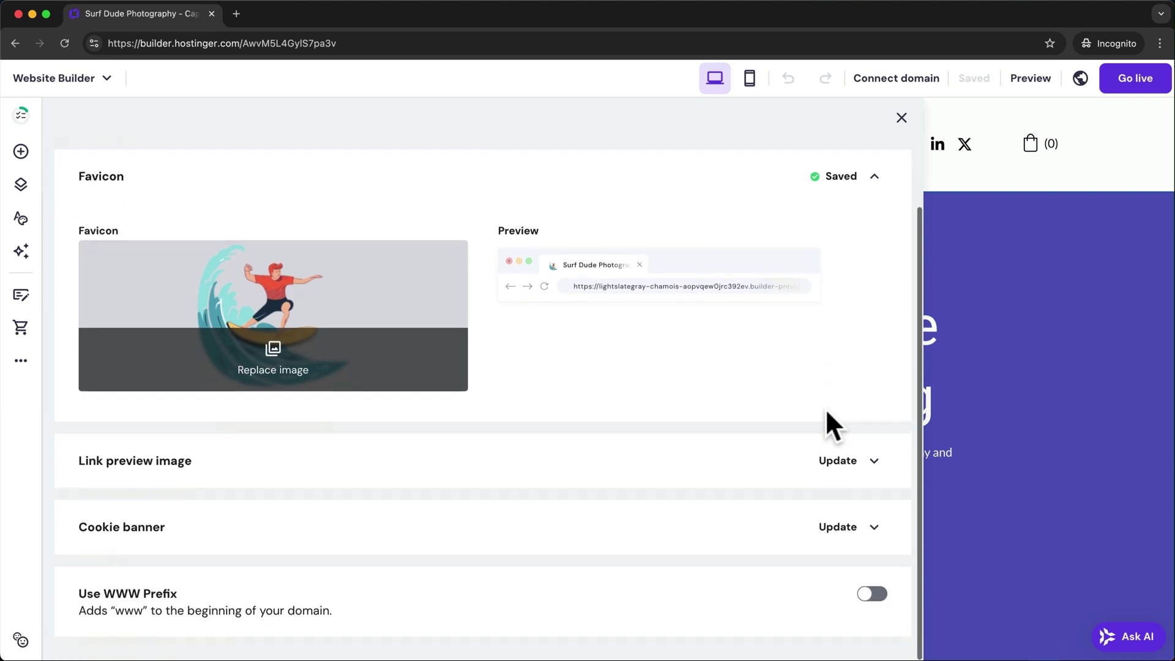
click(872, 463)
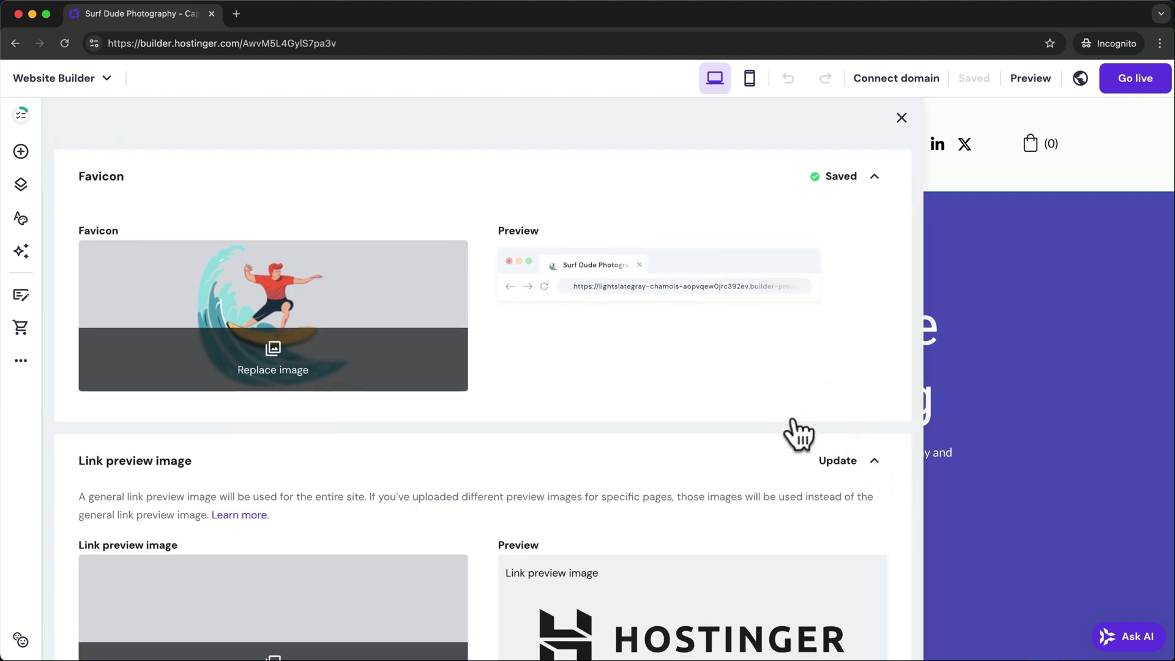
scroll(626, 352, down, 5)
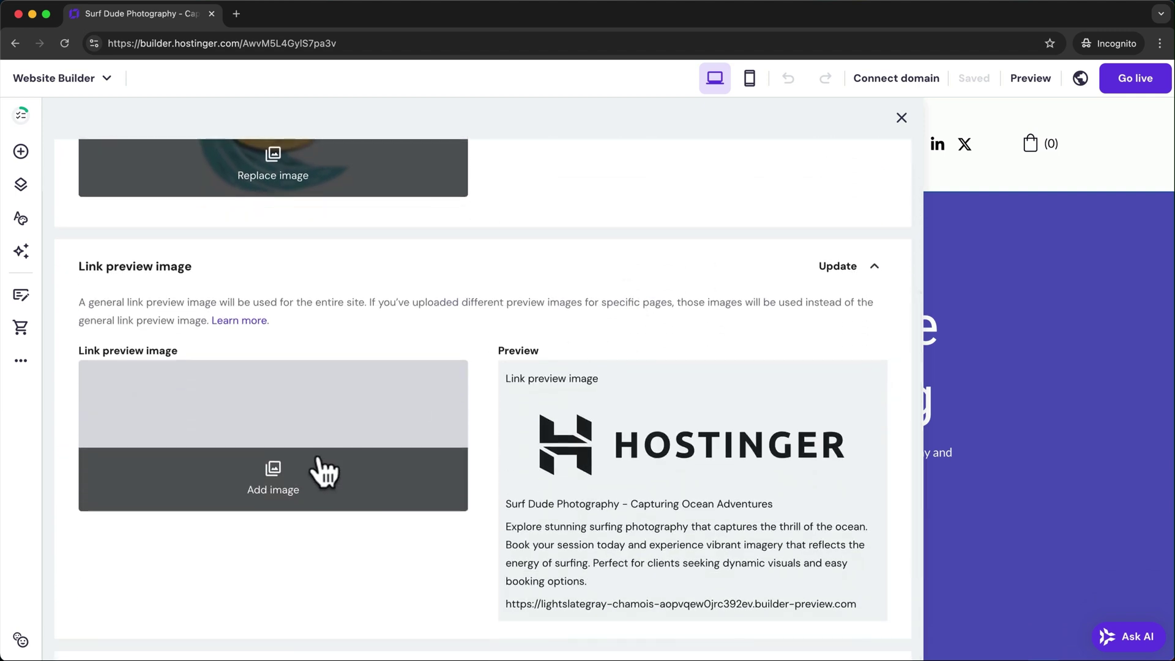
click(296, 488)
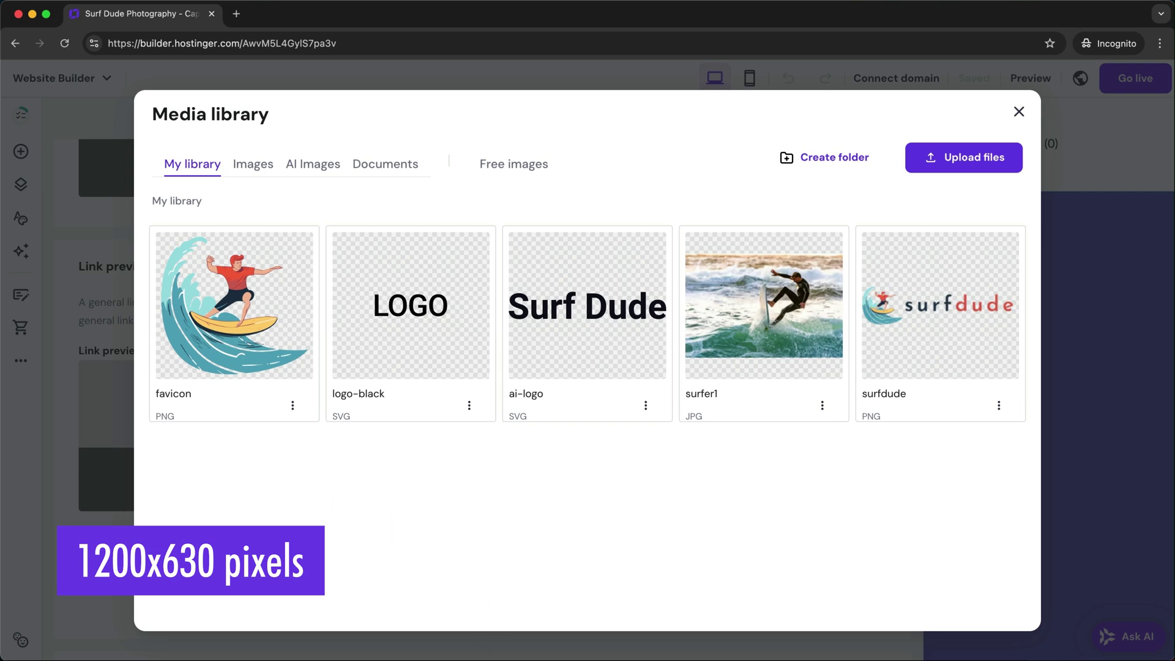
drag(486, 622, 539, 490)
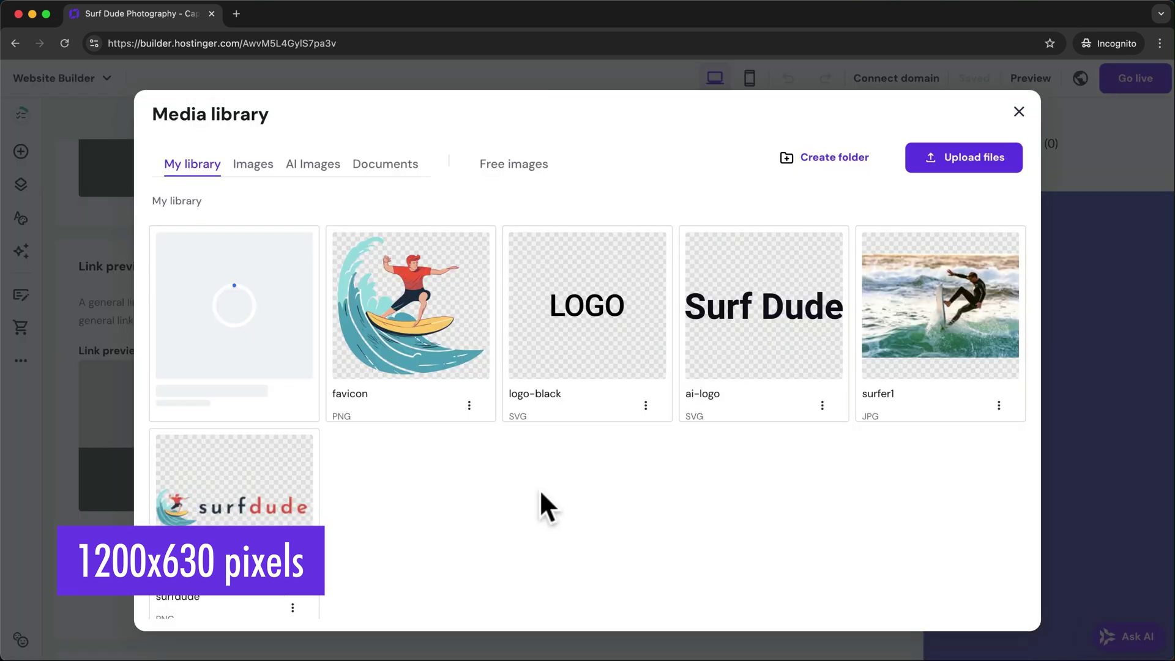
click(807, 534)
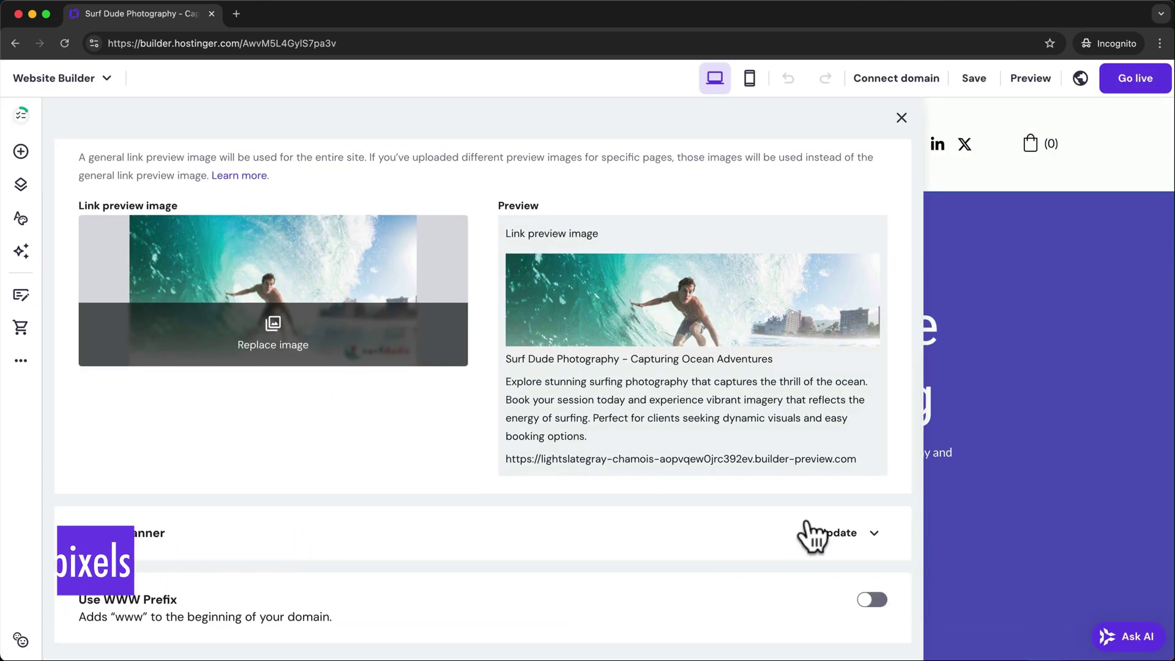
click(902, 117)
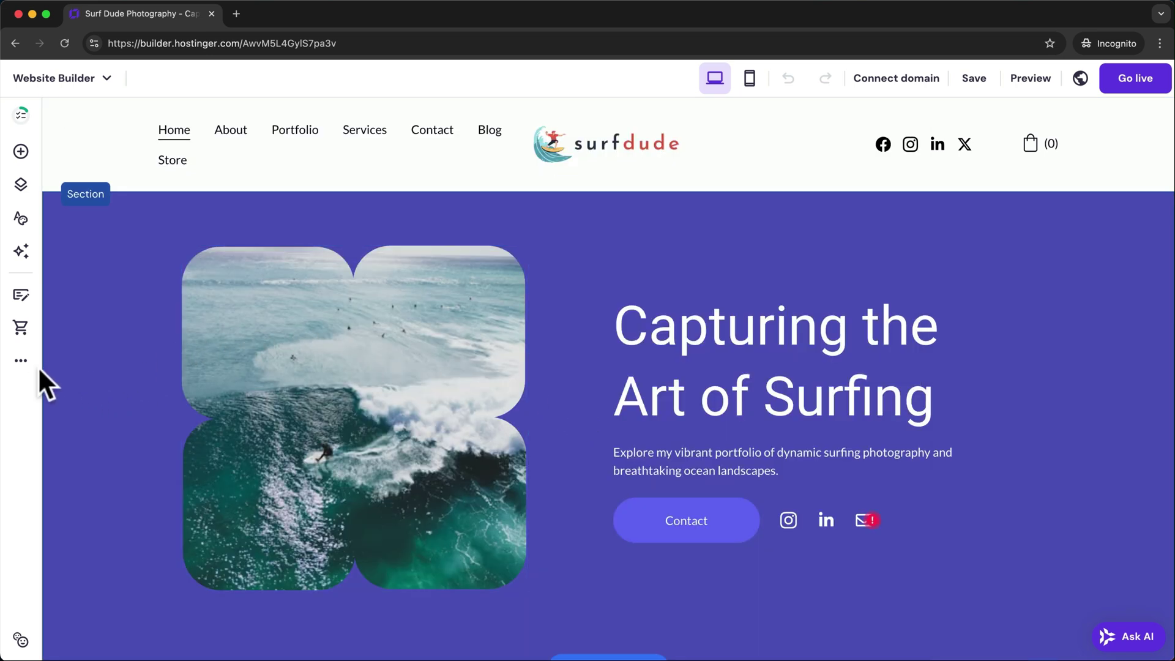
Open the About page's SEO settings and paste its description into the AI SEO Assistant
click(22, 362)
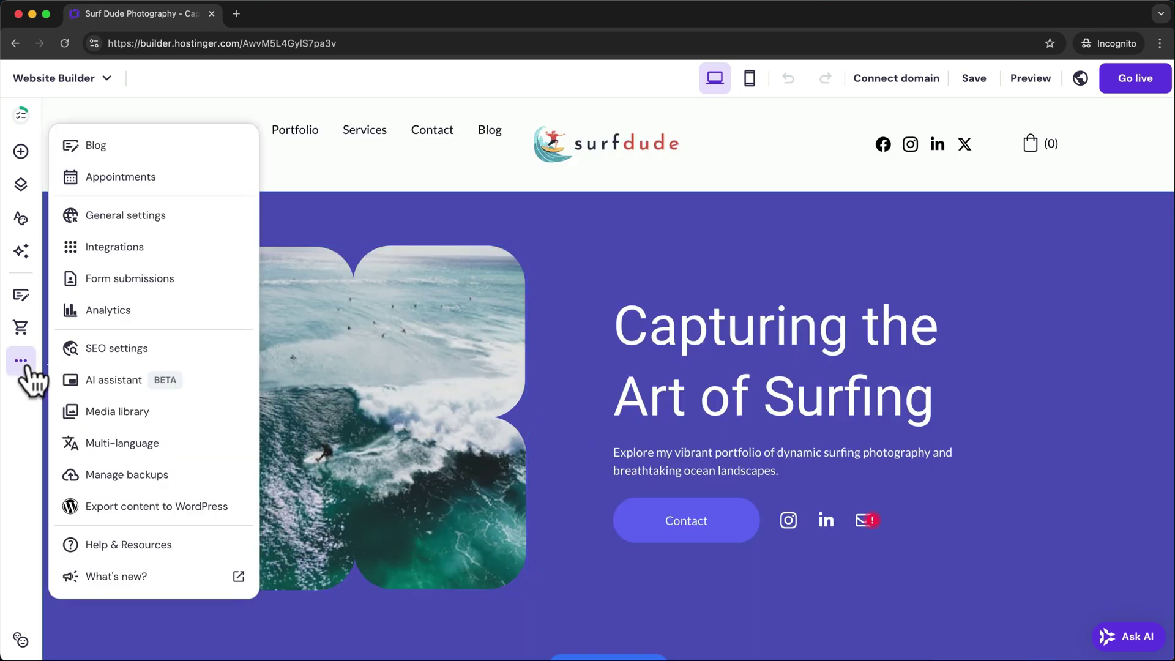
click(184, 354)
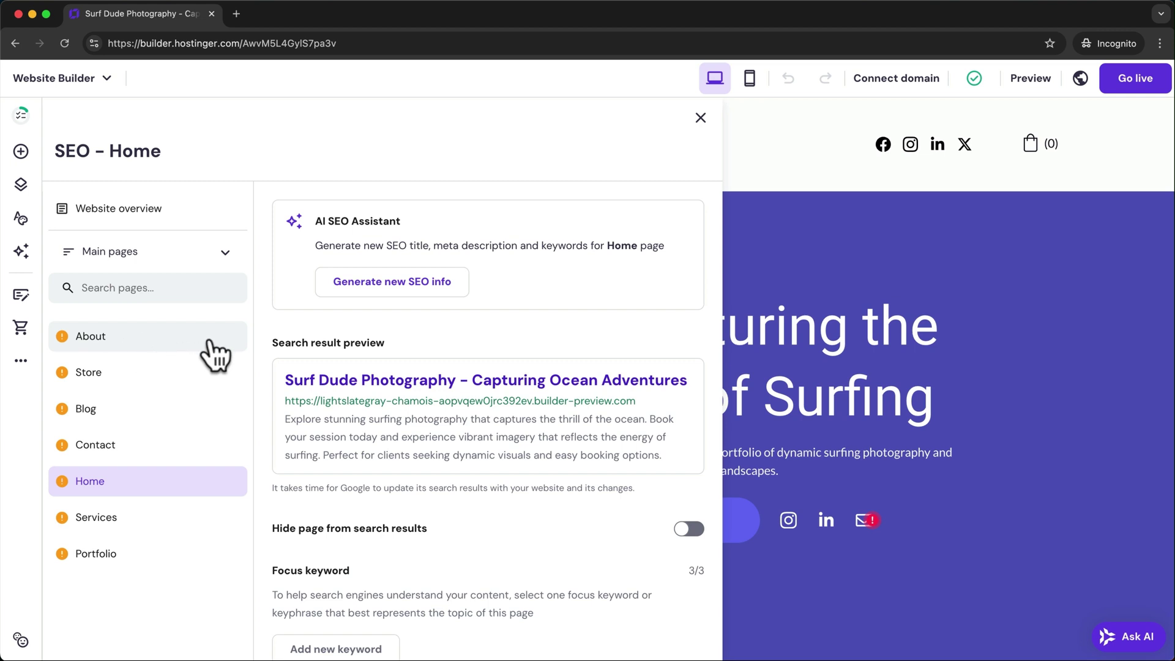
click(209, 341)
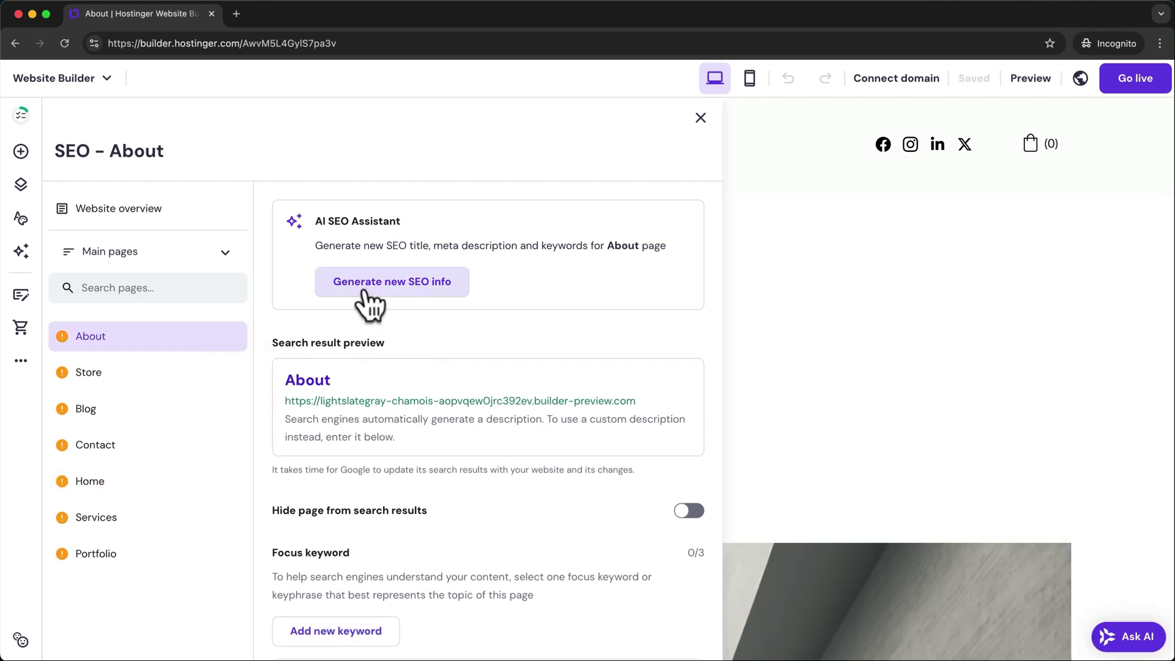
click(427, 298)
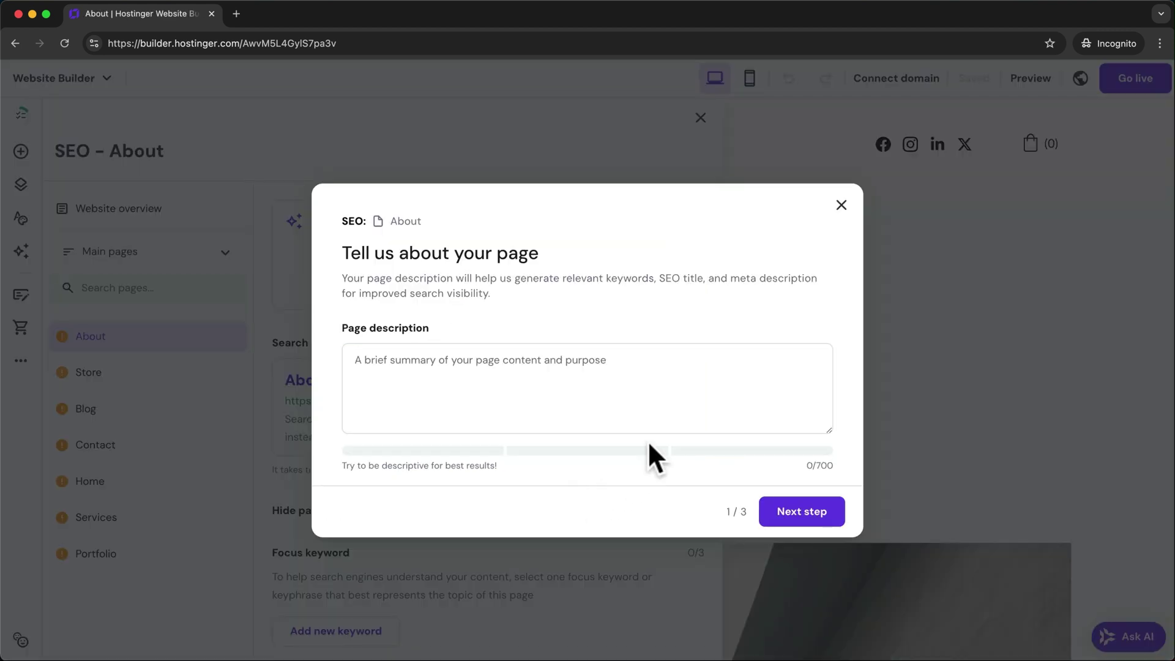
click(481, 370)
text(The About page introduces me as a passionate surf photographer, capturing the ocean's energy and beauty through my lens.)
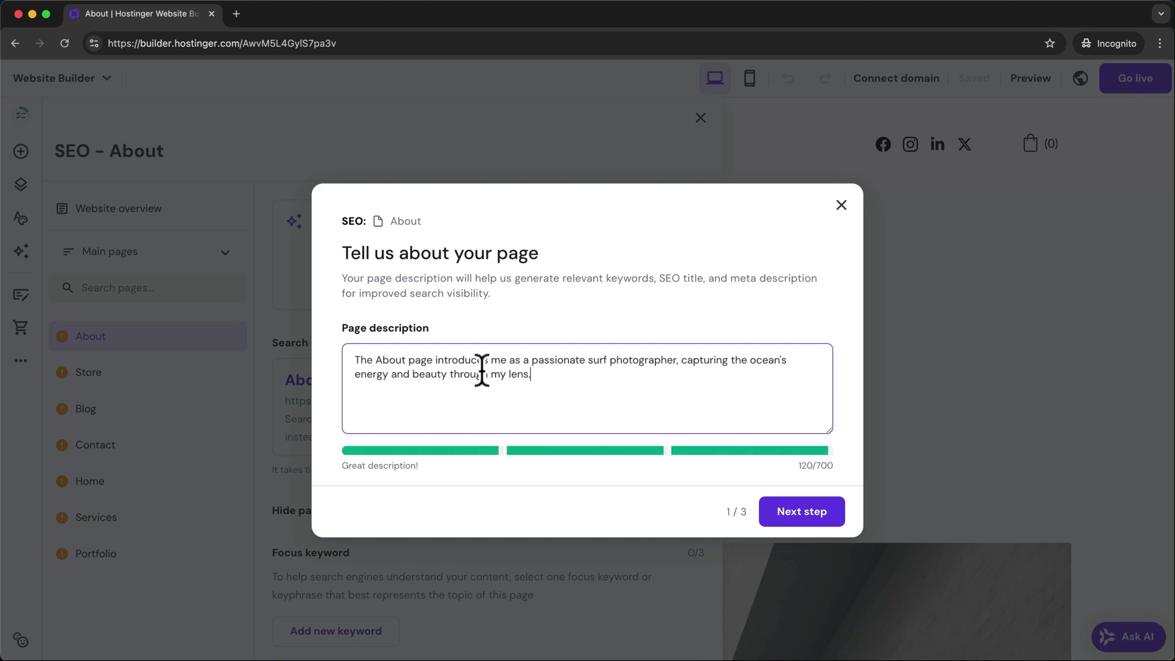
Add 'surf photography' as the third keyword and apply the generated SEO title and description
click(800, 517)
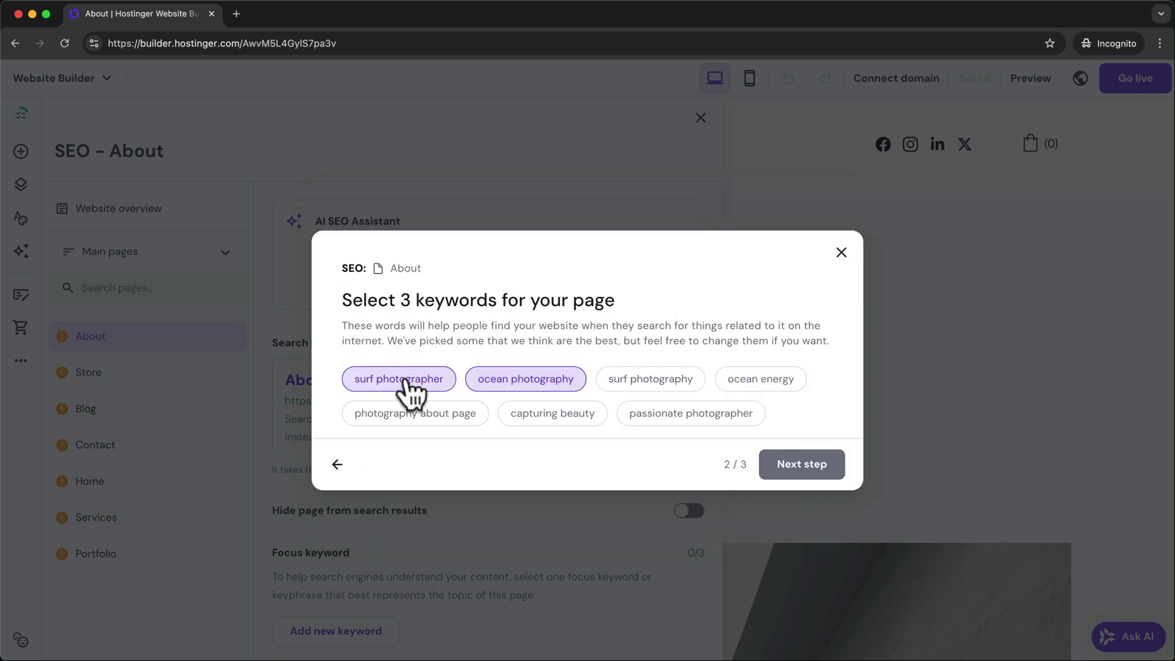
click(650, 379)
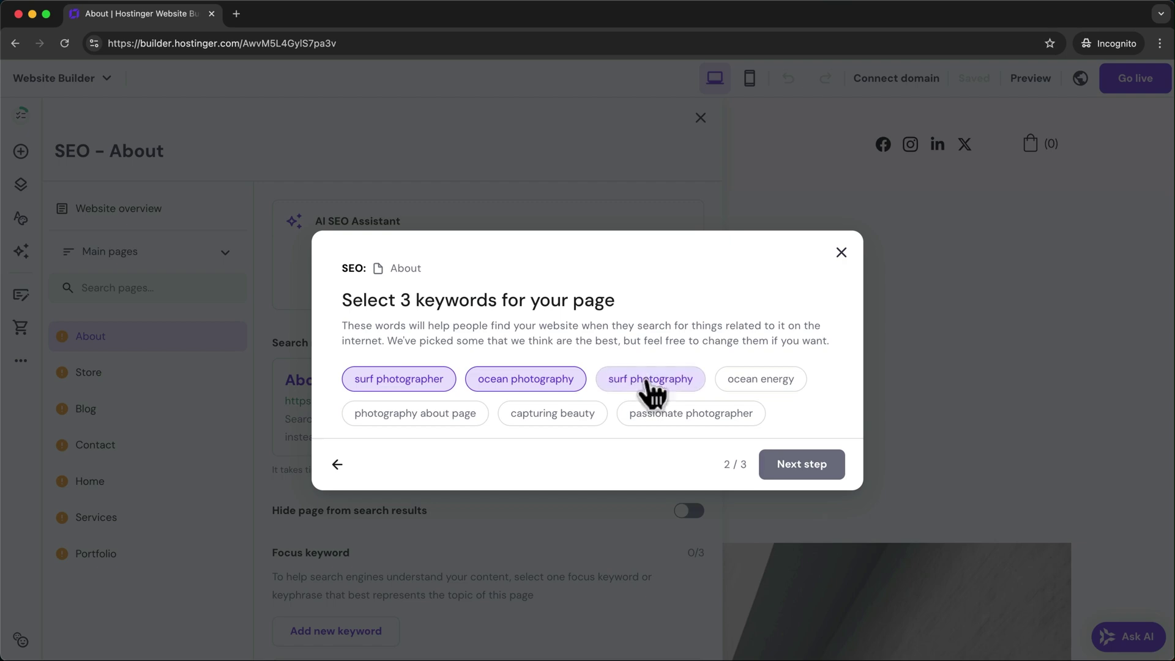
click(797, 475)
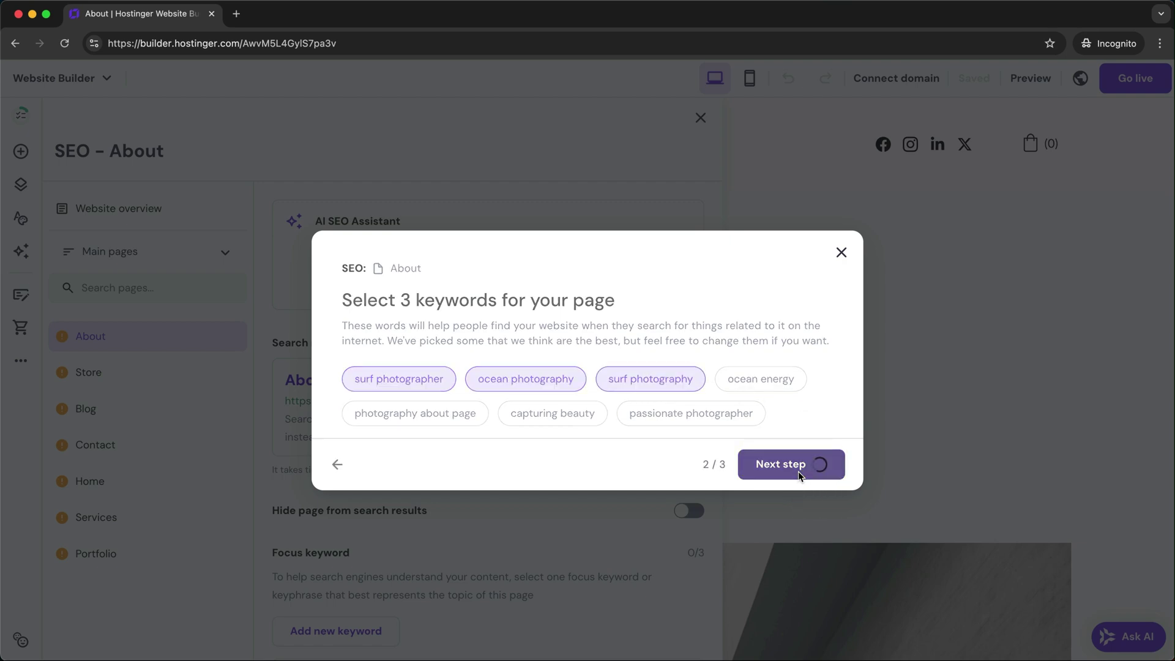
click(810, 573)
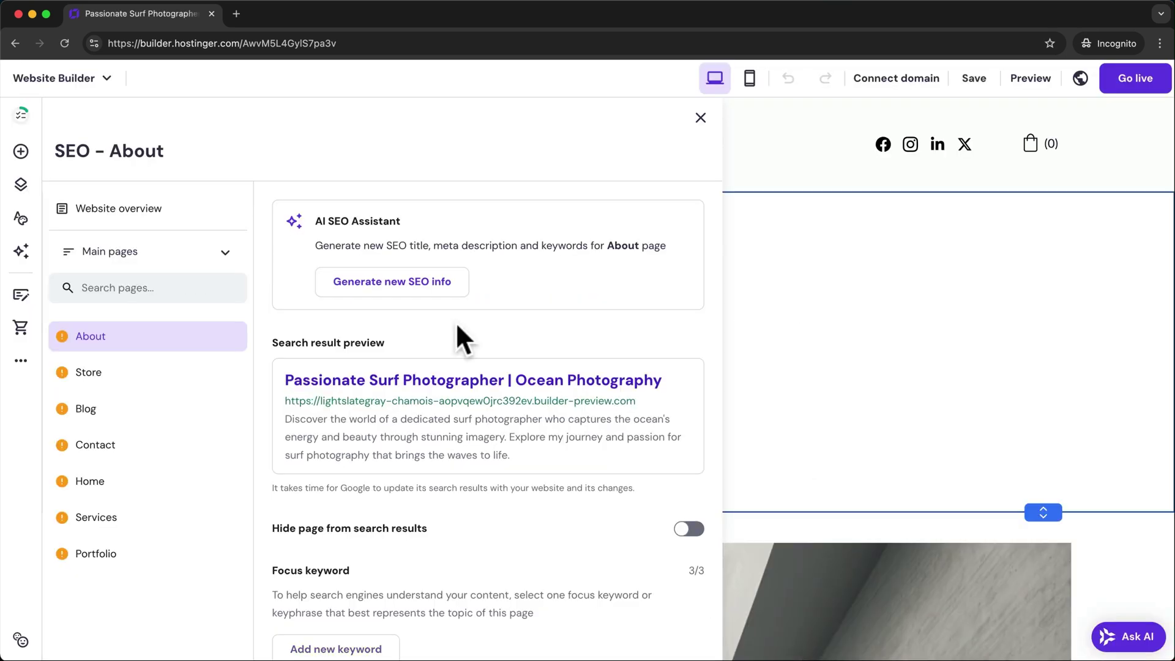
scroll(457, 334, down, 6)
scroll(455, 321, down, 1)
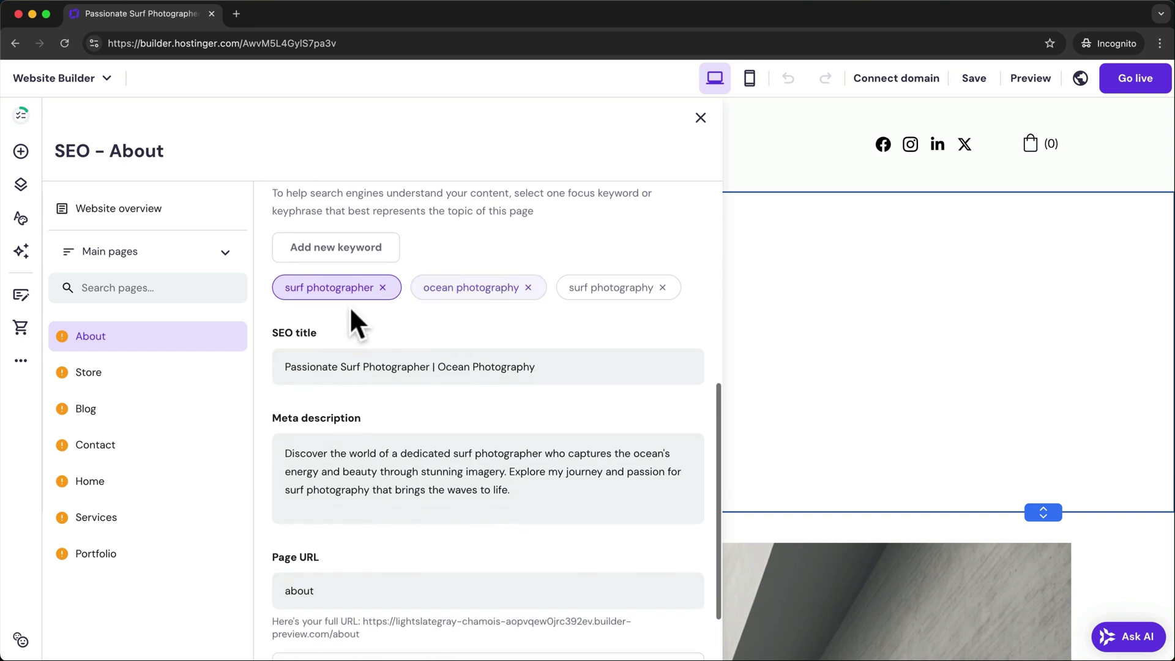
scroll(287, 318, down, 1)
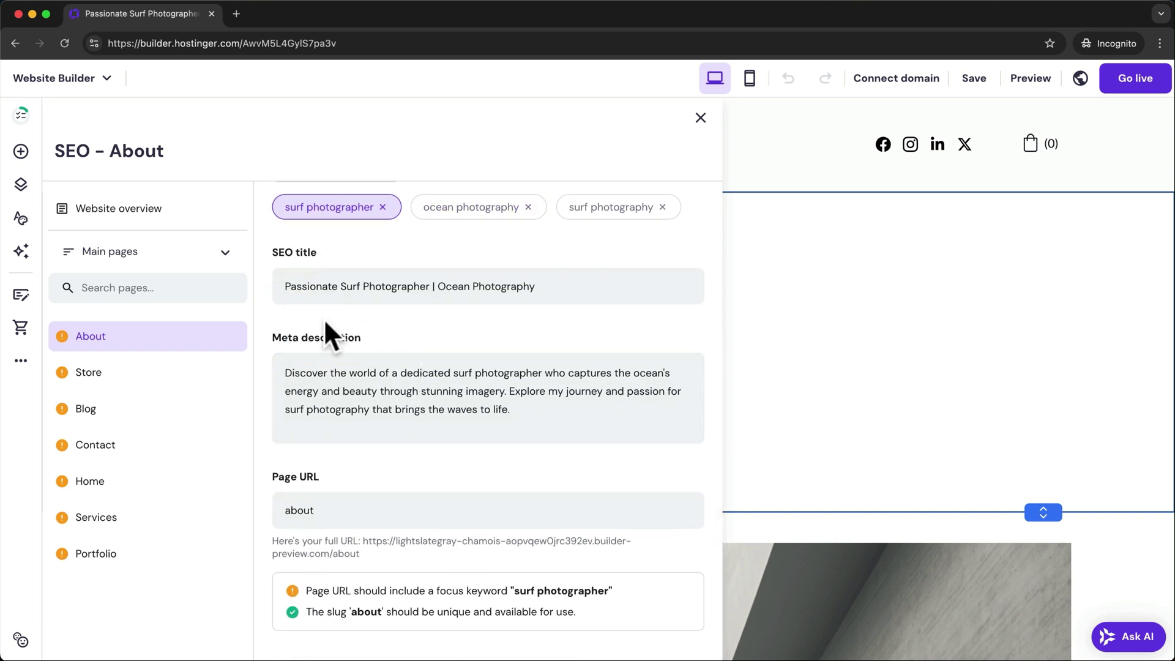
scroll(519, 431, up, 1)
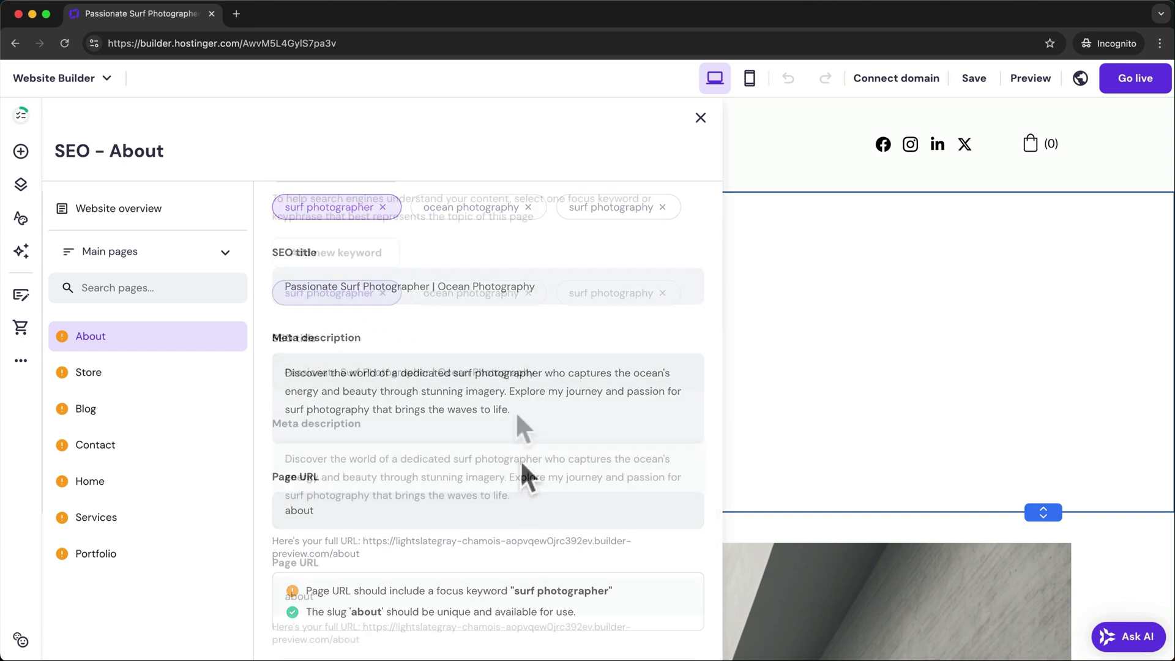
scroll(517, 419, up, 2)
scroll(516, 414, up, 4)
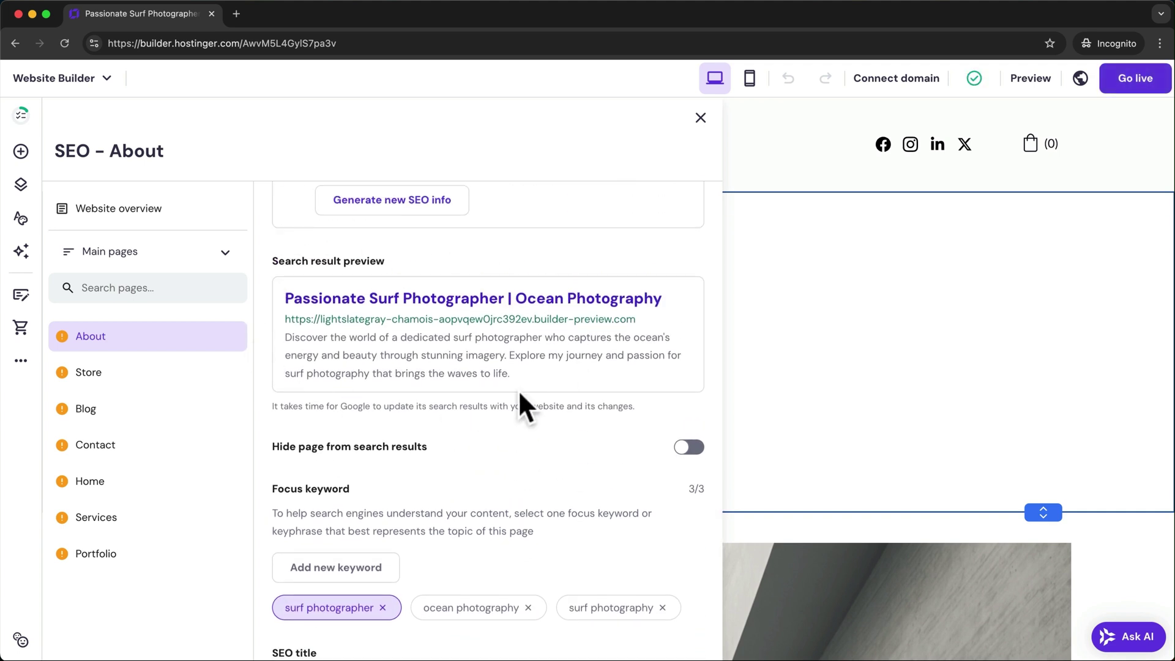
scroll(520, 394, up, 2)
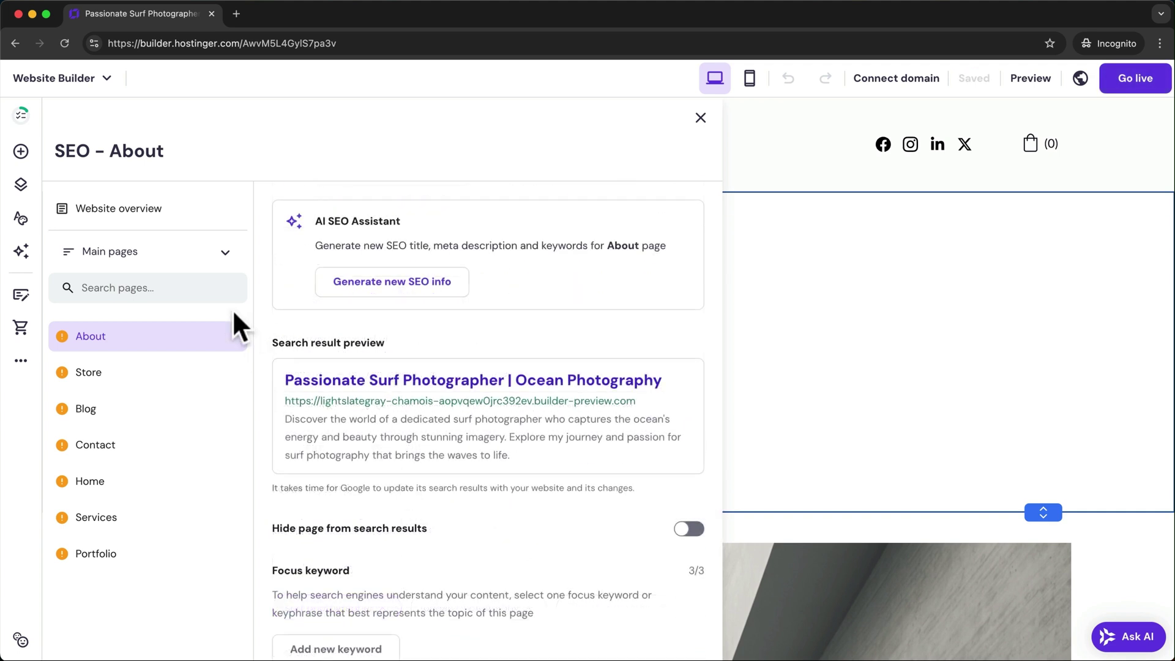
Review the Store page's SEO settings, whose fields are still empty
click(150, 384)
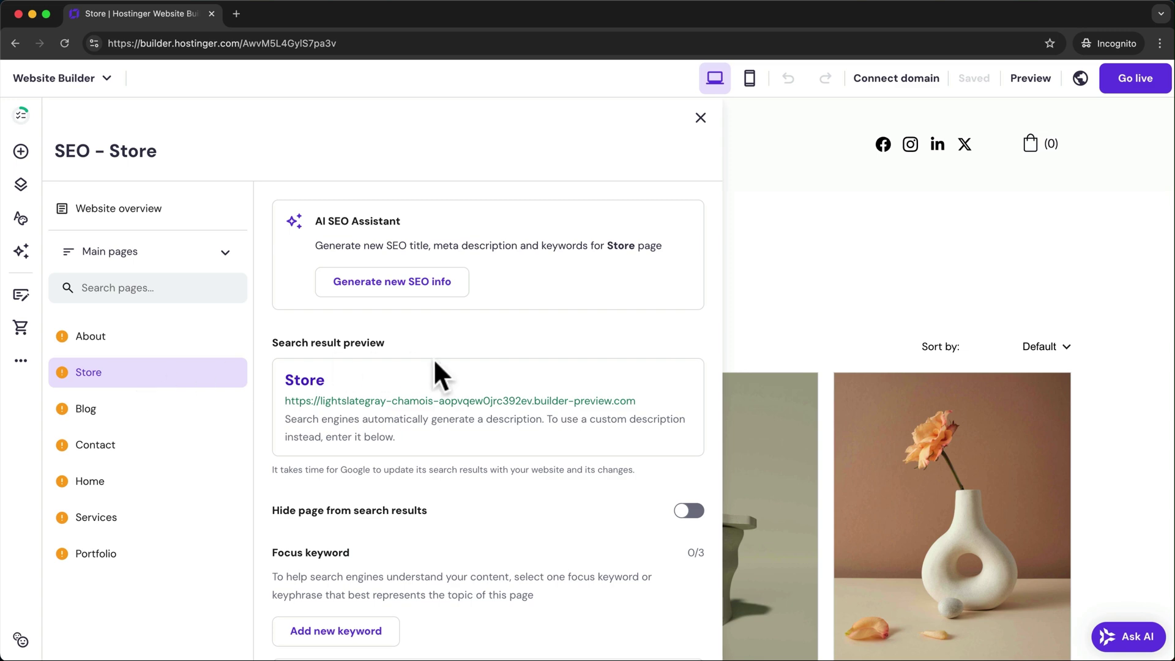
scroll(488, 394, down, 9)
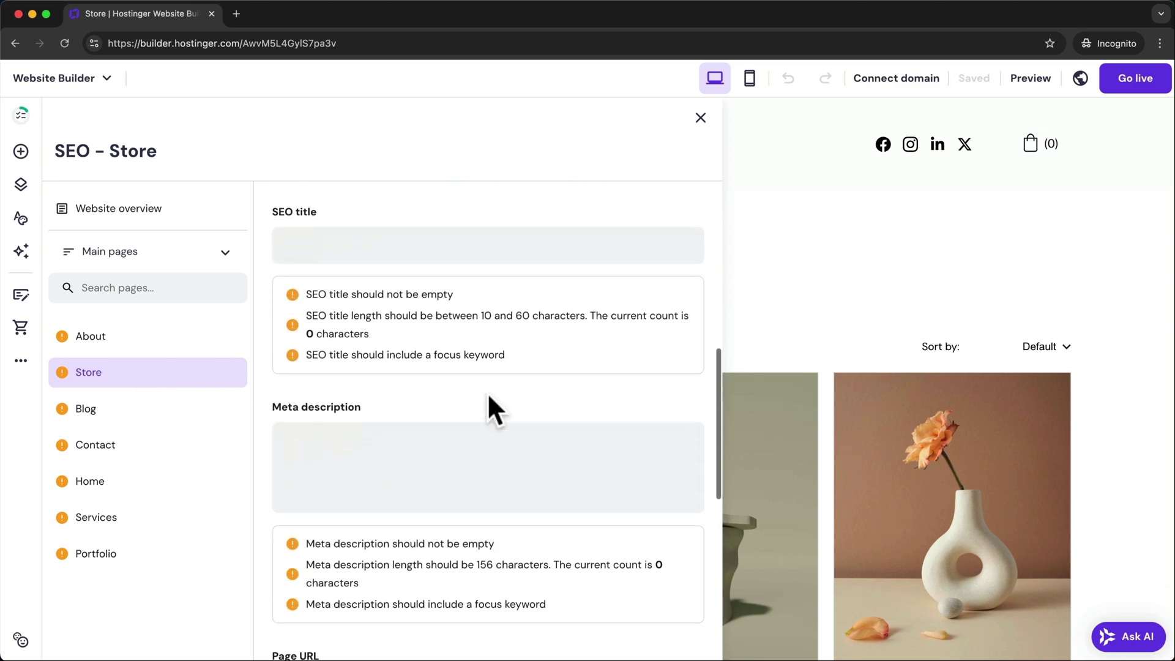
scroll(416, 393, up, 9)
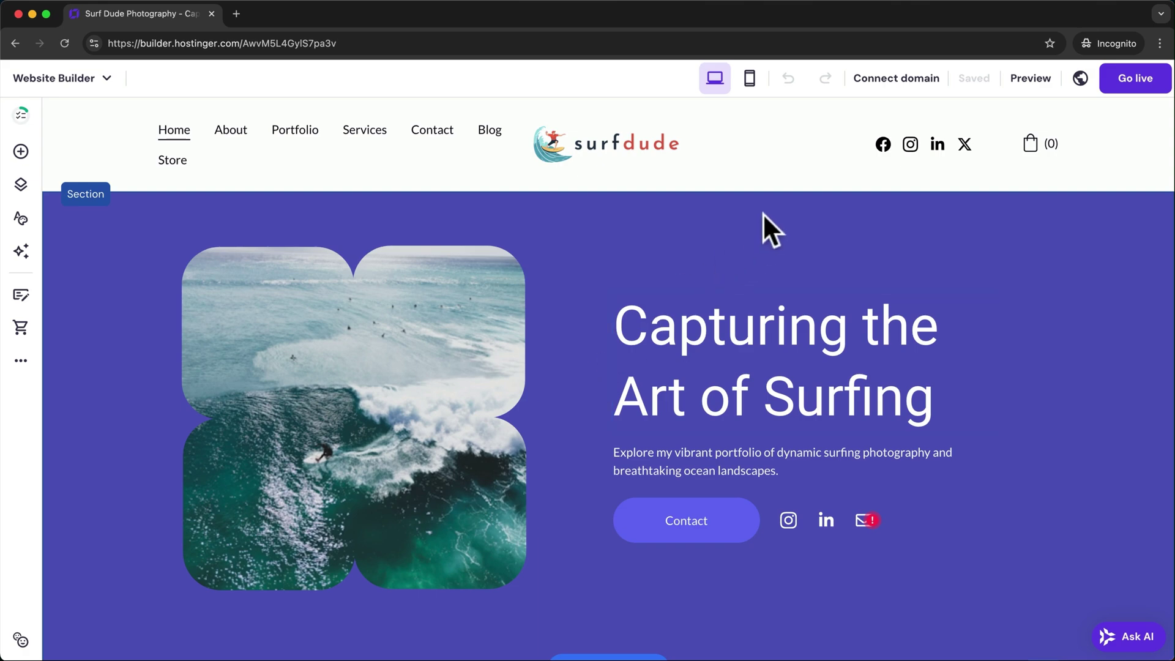
Register the free domain surfdudepics.com for a company or organization and return to the builder
click(901, 82)
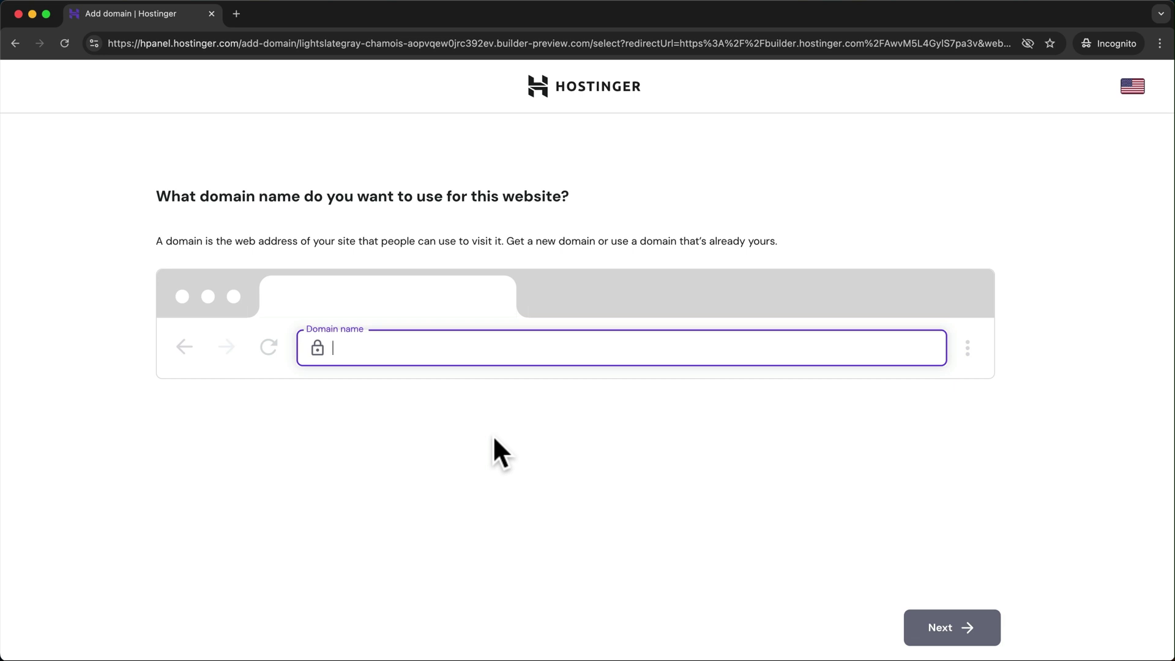
text(surfdudepics.com)
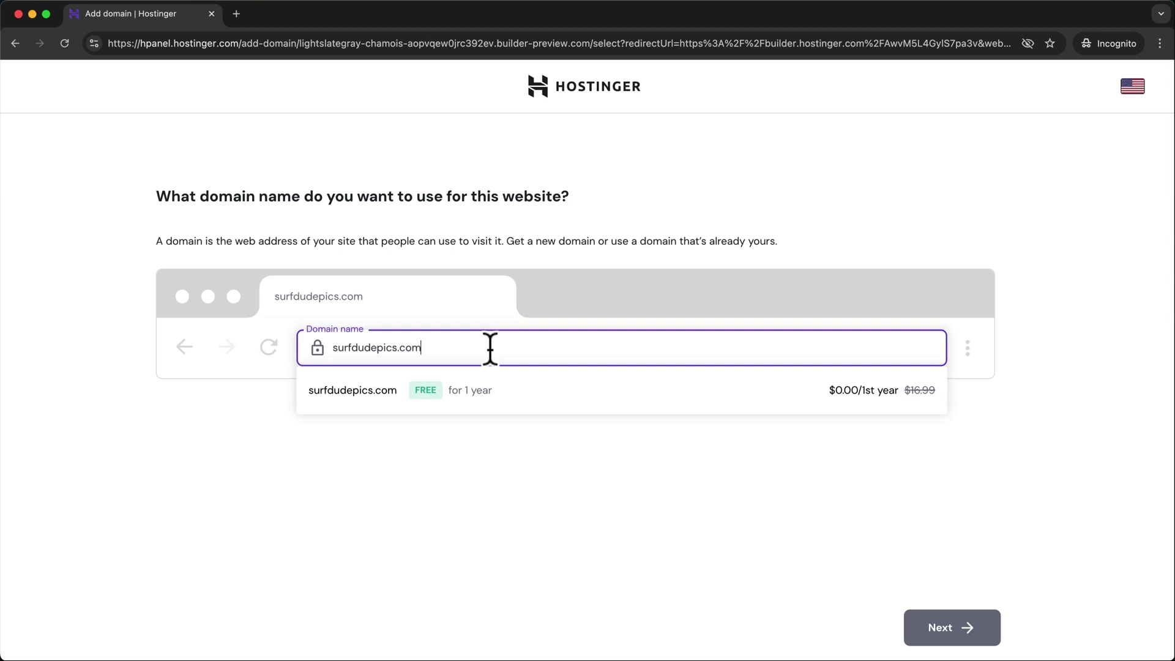
click(517, 390)
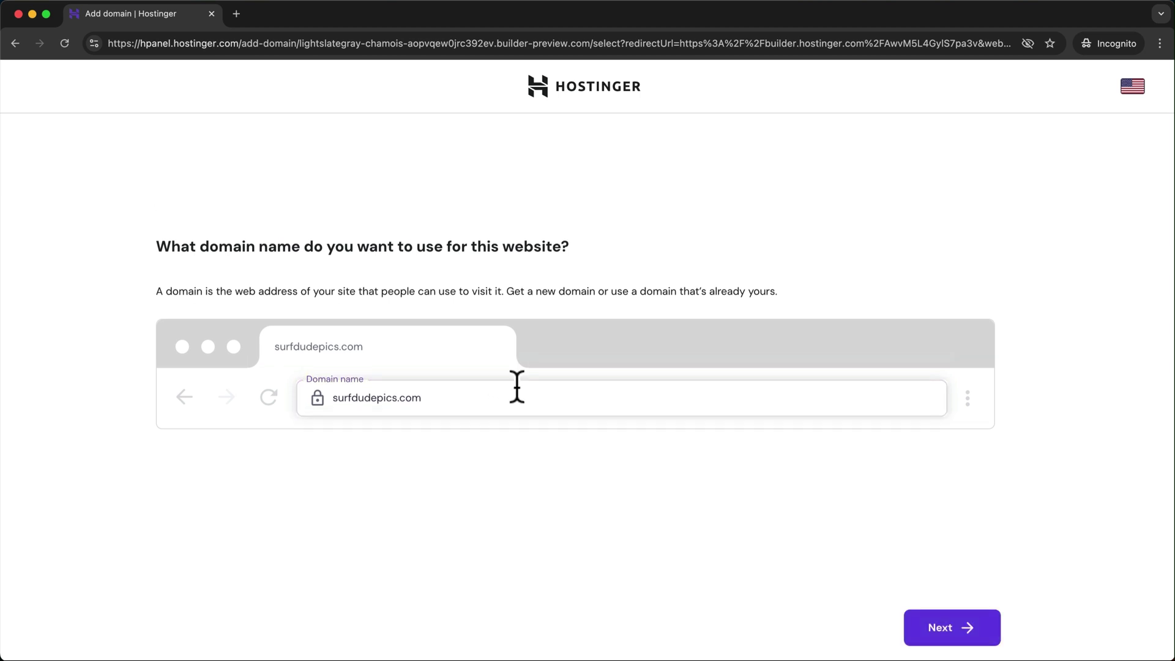
click(945, 639)
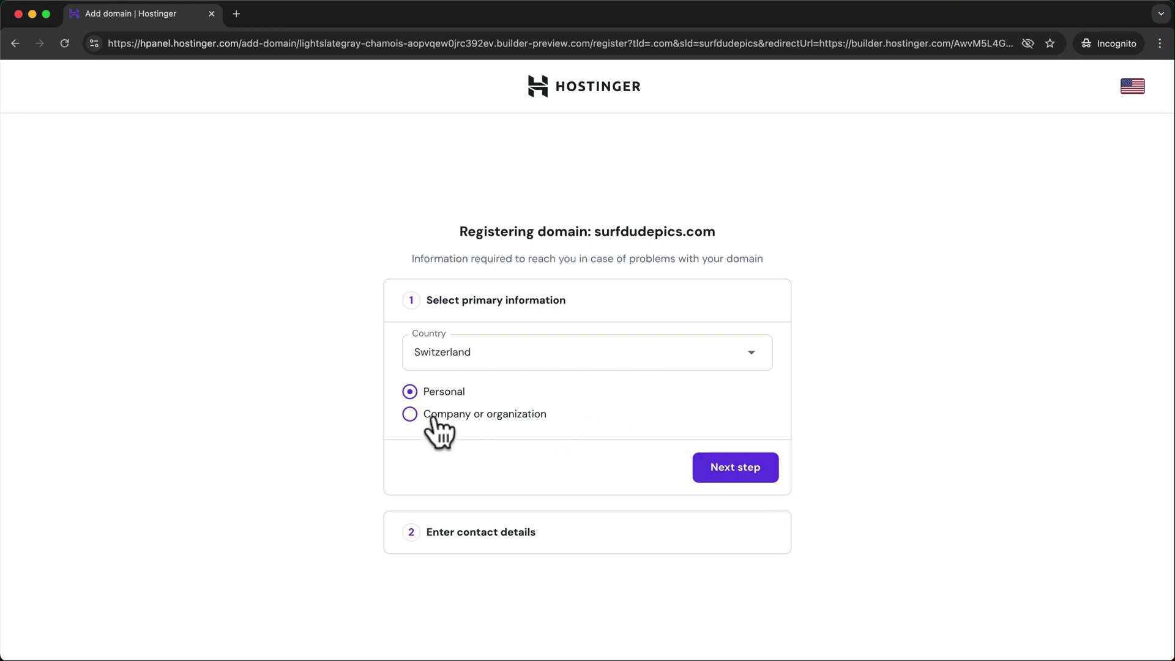
click(409, 414)
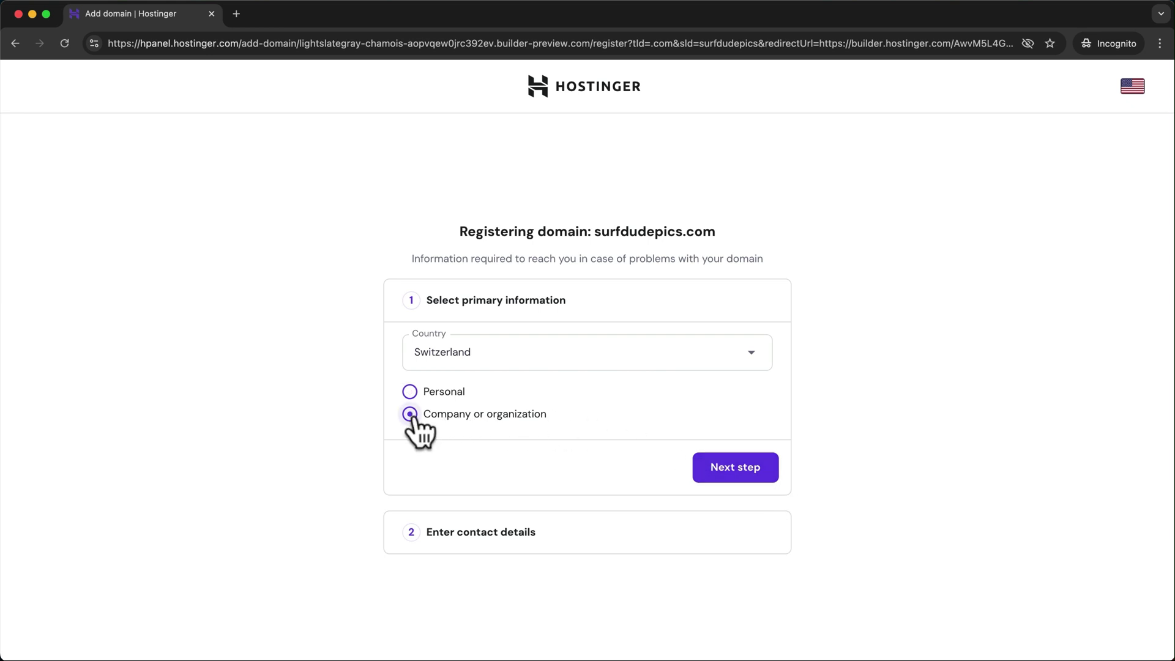
click(727, 471)
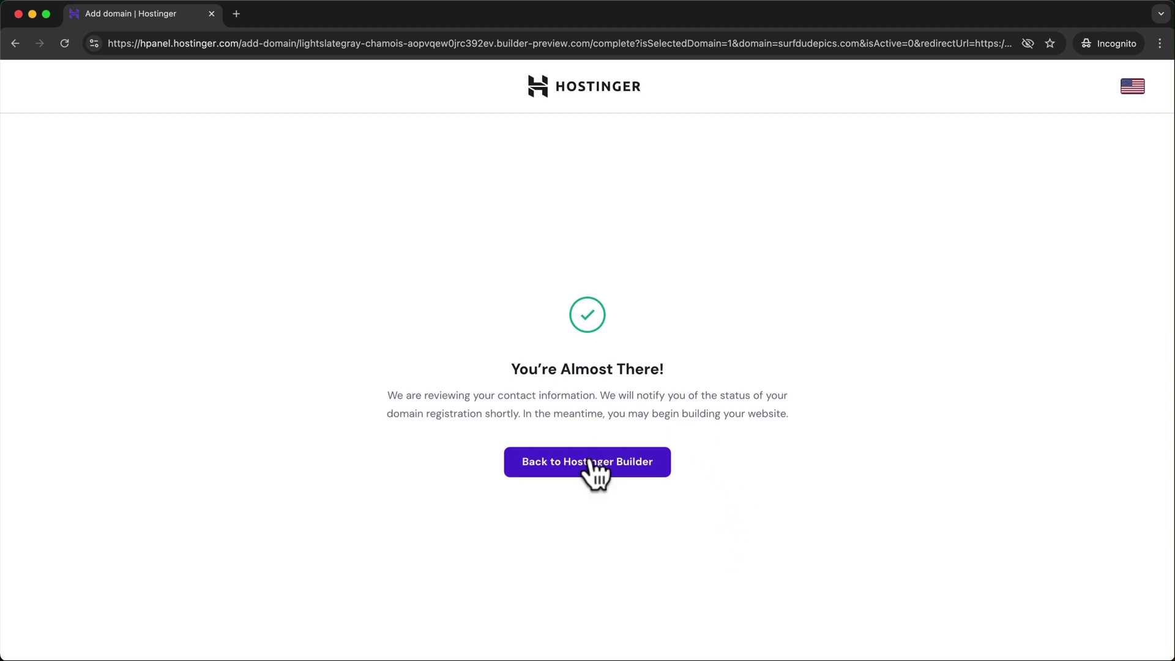
click(585, 468)
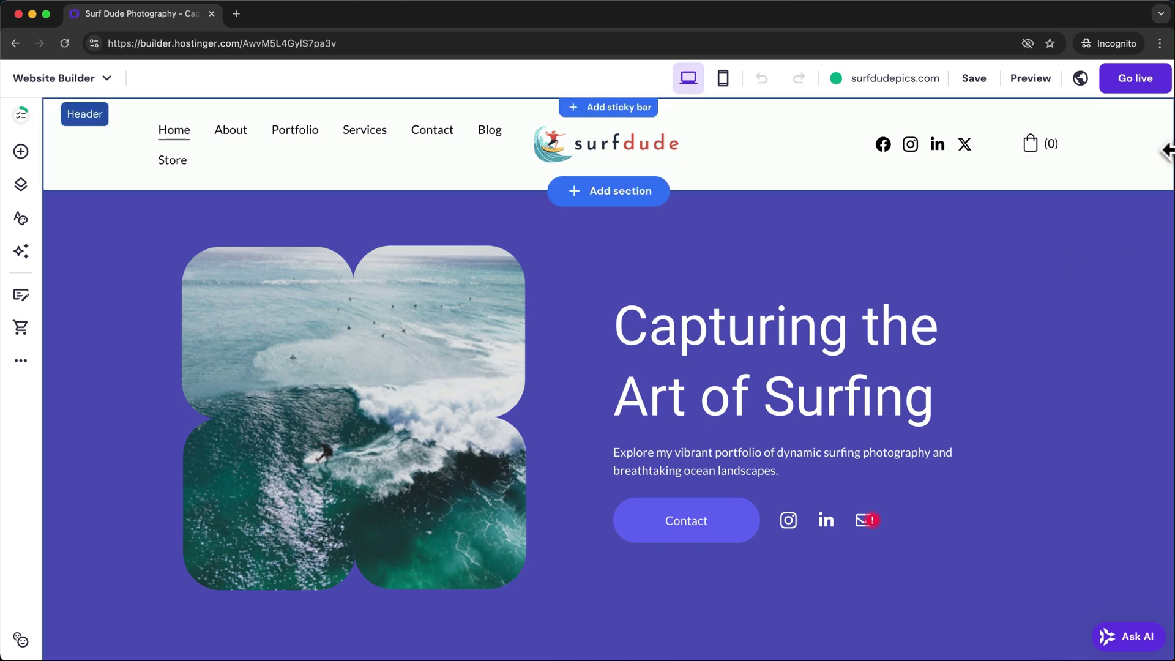
Publish the Surf Dude site live on surfdudepics.com and dismiss the confirmation message
click(1135, 89)
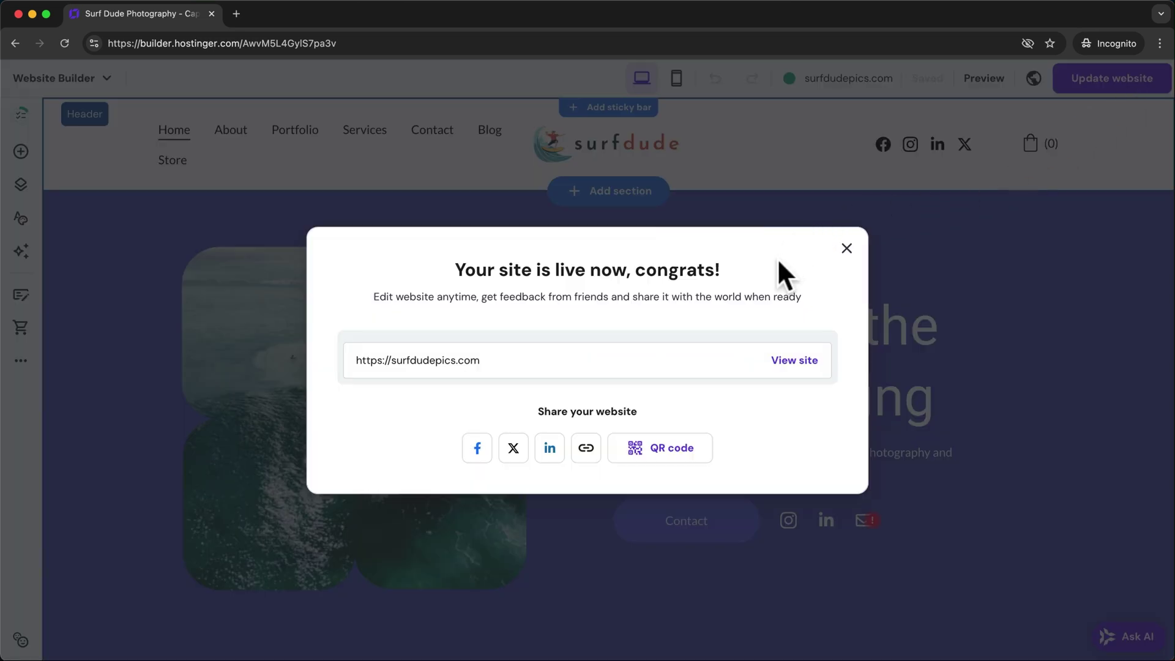
key(Escape)
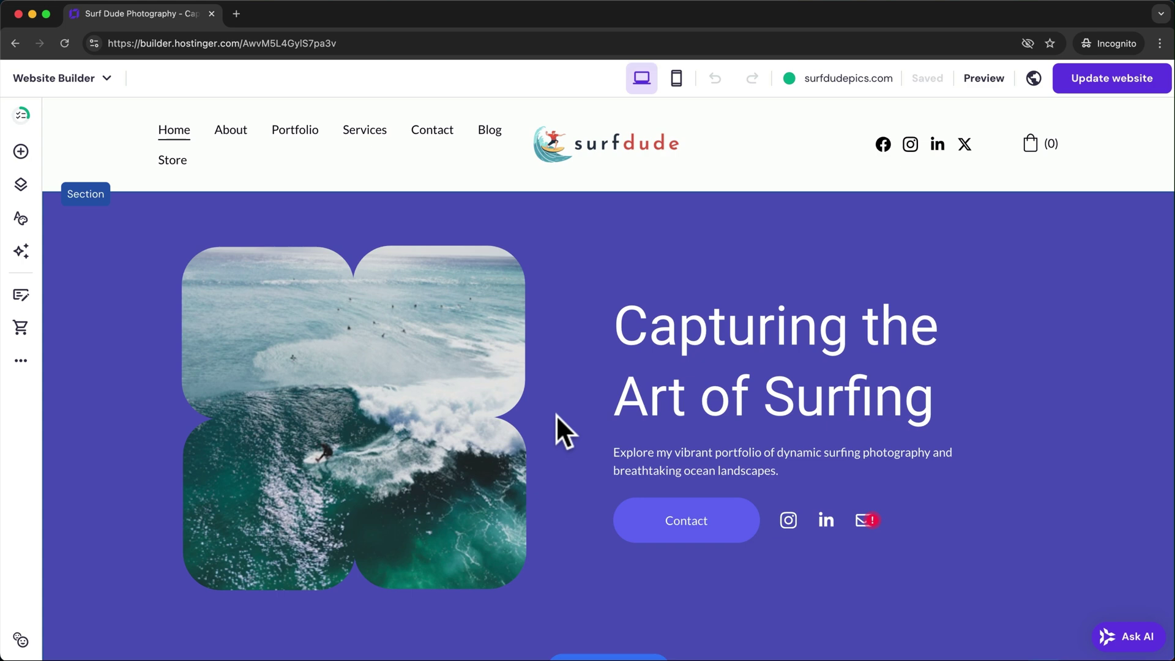
click(71, 83)
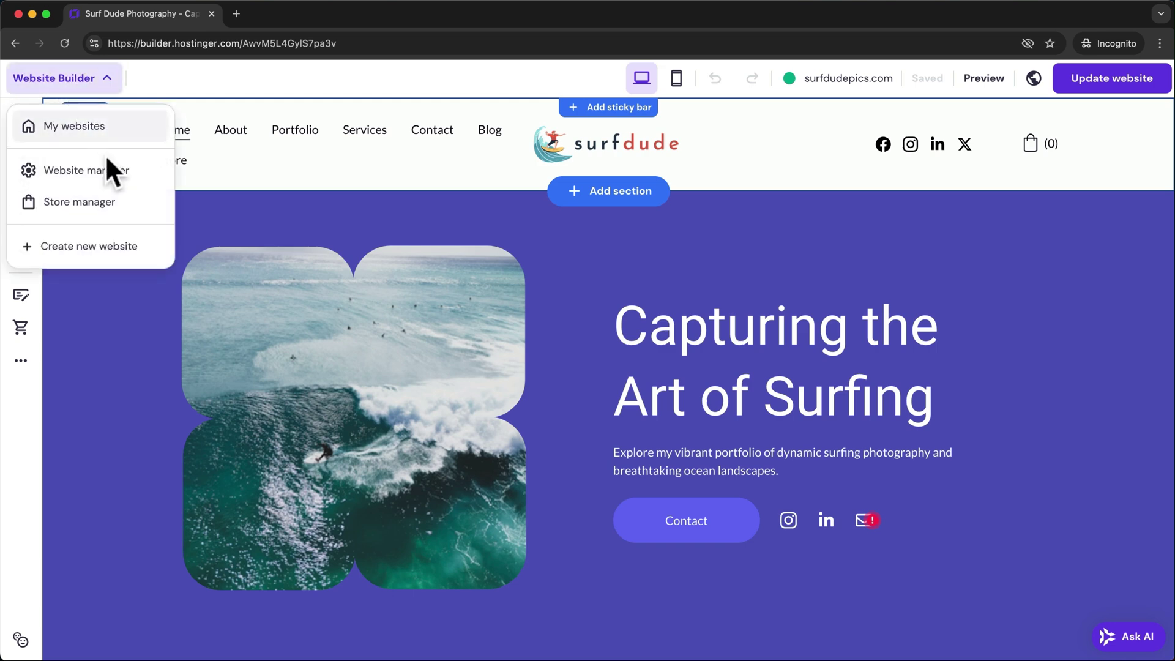
From the website dashboard, go to Emails and start free email setup for surfdudepics.com
click(123, 174)
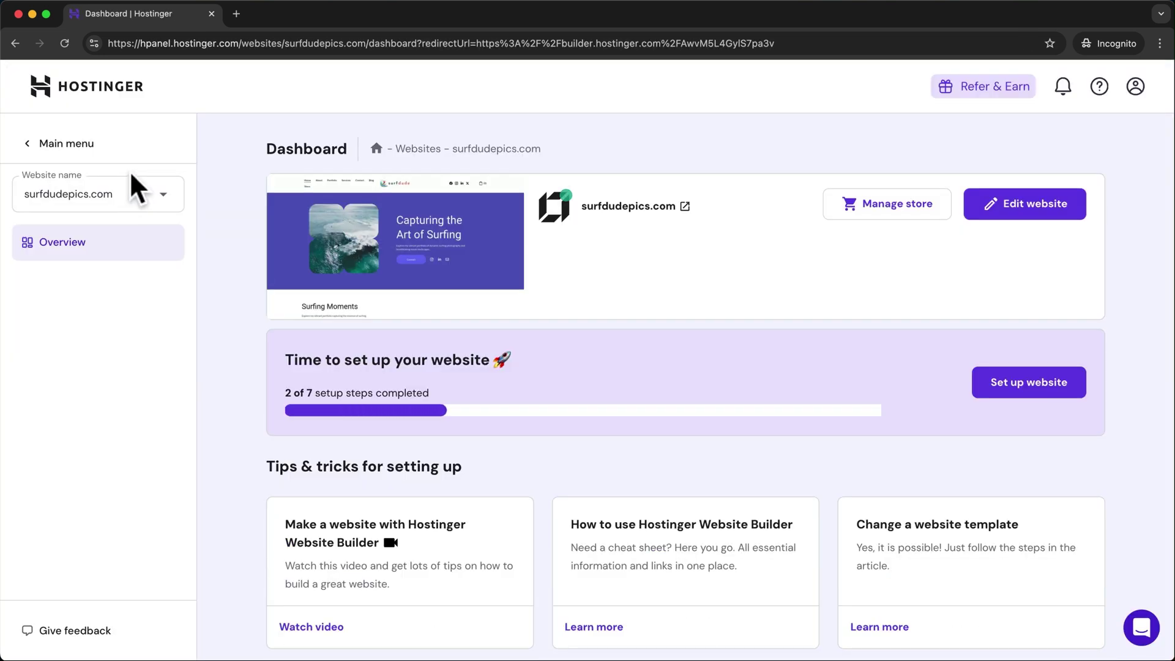
click(61, 151)
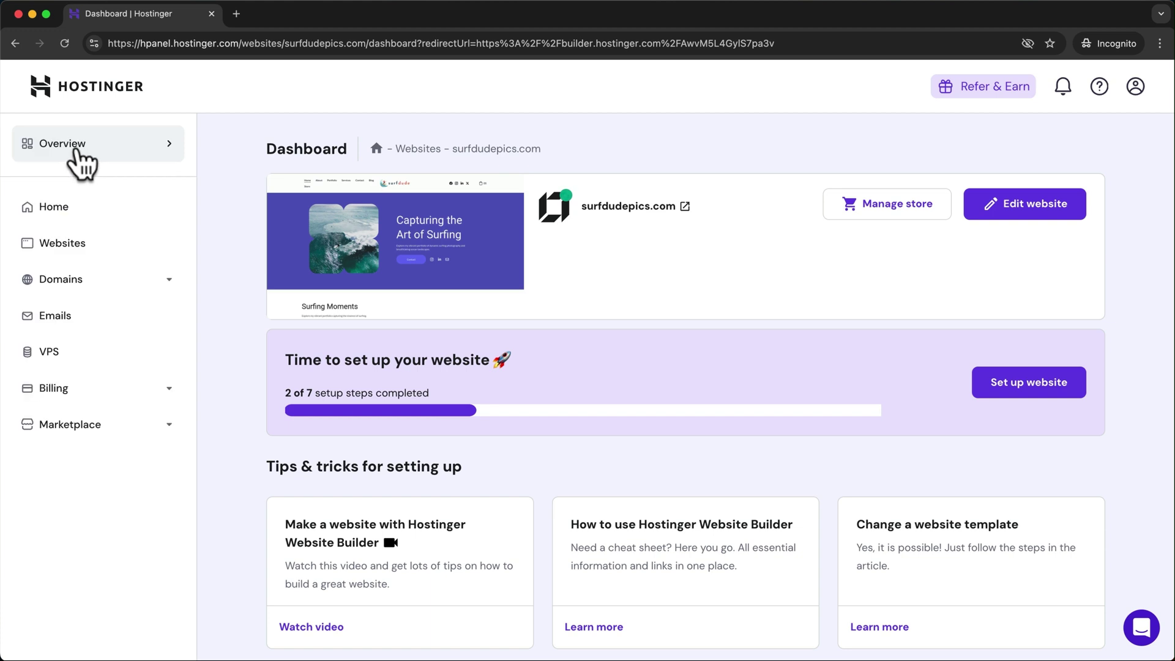
click(73, 323)
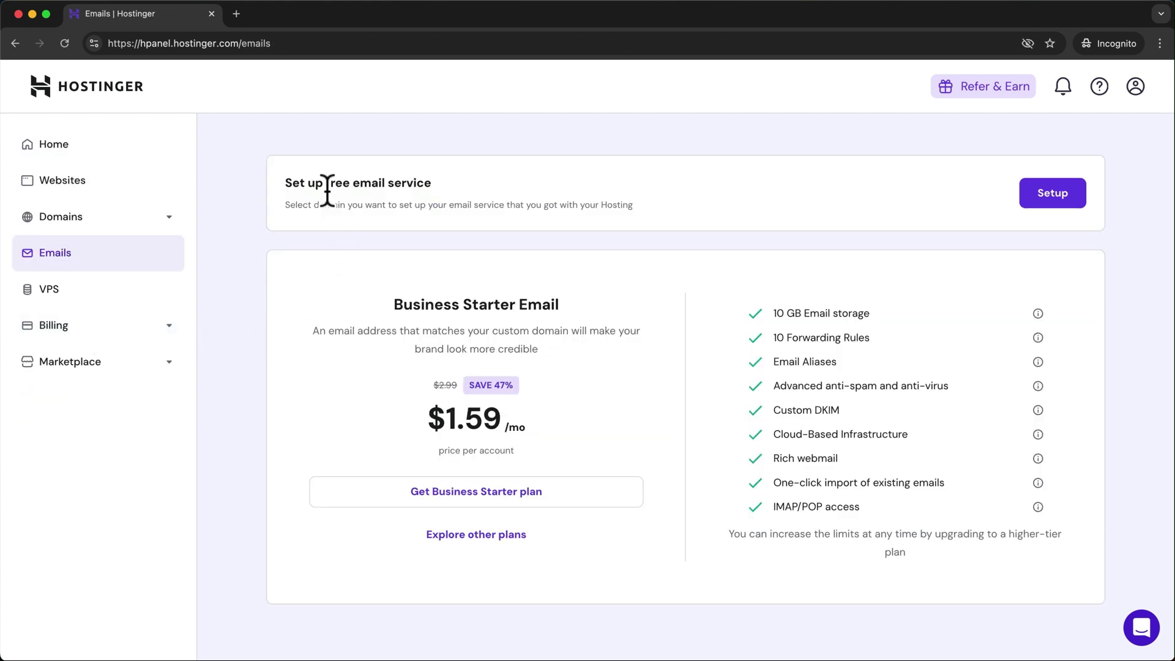
click(1045, 198)
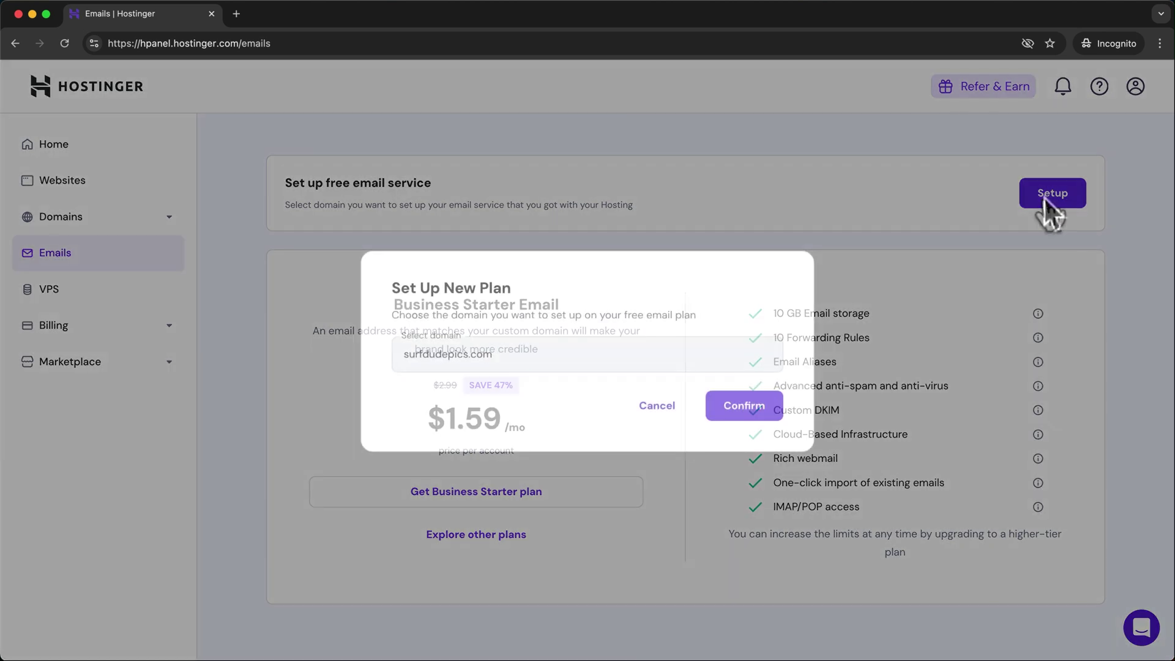
click(765, 404)
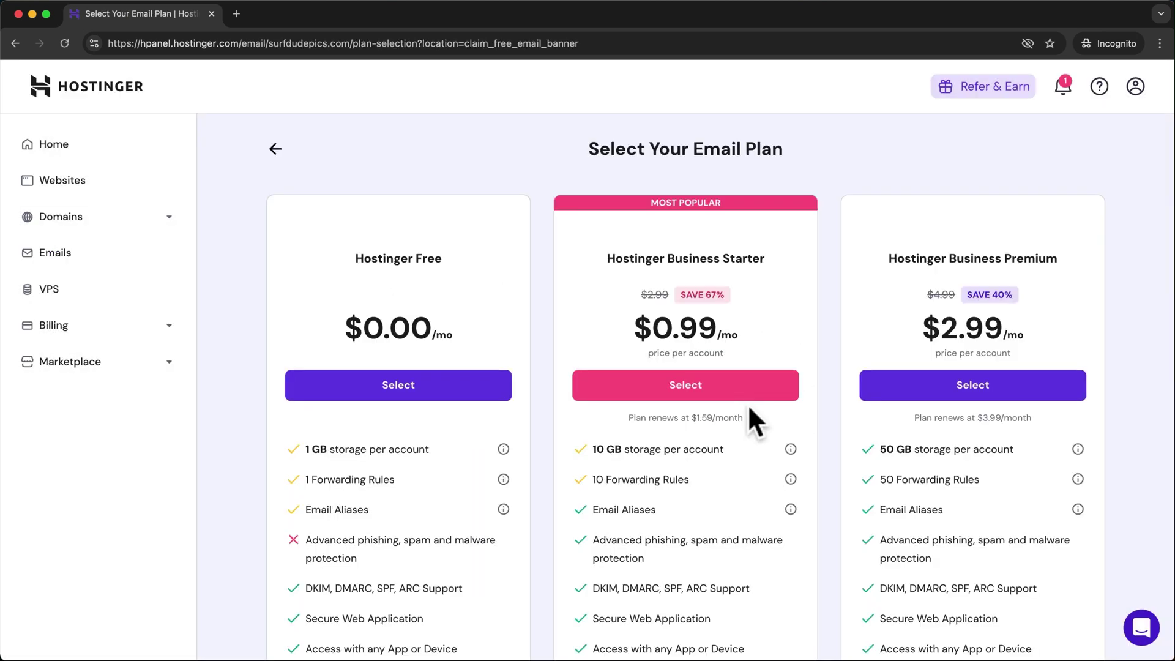
On the free plan, create a surfdudepics.com mailbox with its name and password
click(410, 397)
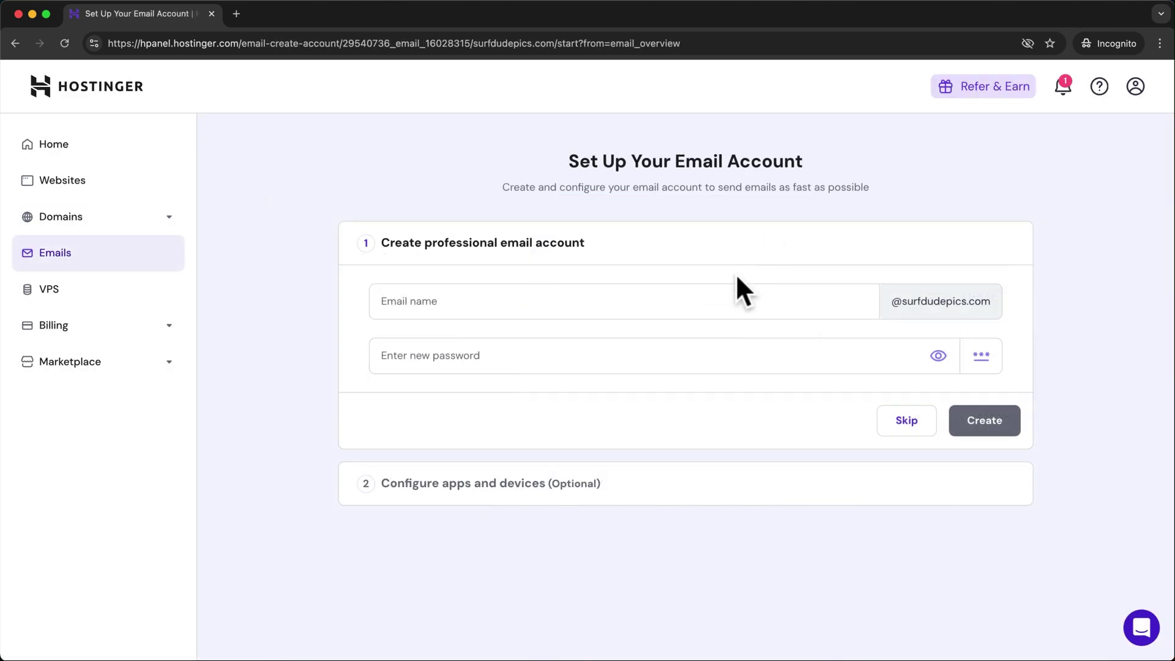
click(537, 301)
text(contact)
click(493, 357)
key(ctrl+v)
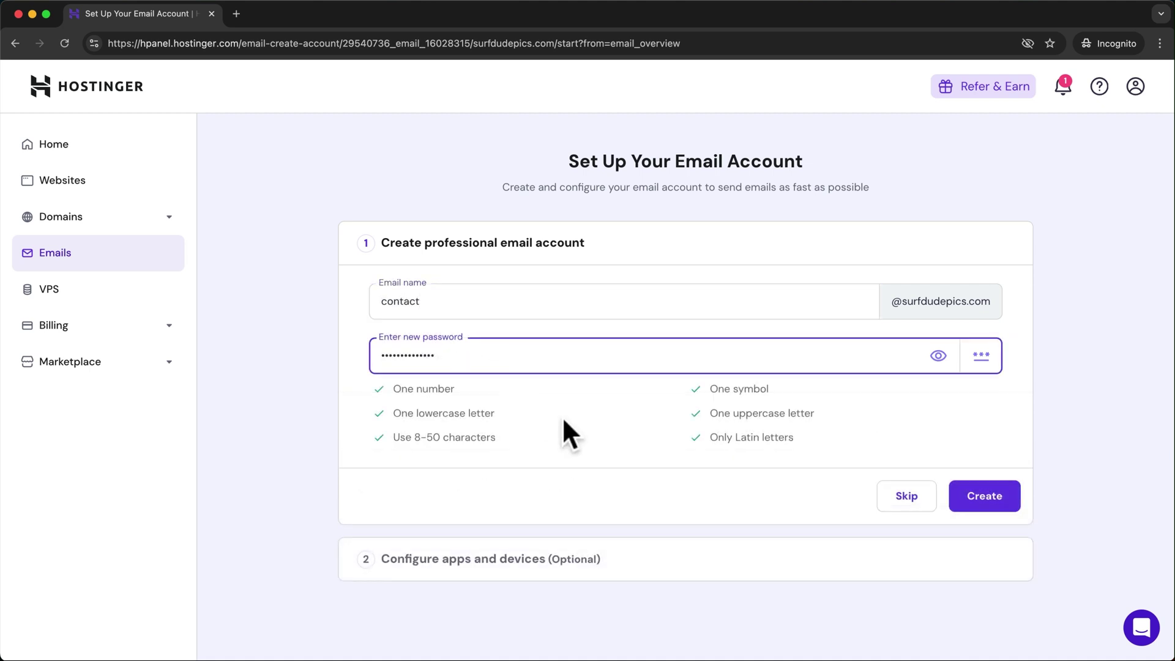
click(977, 505)
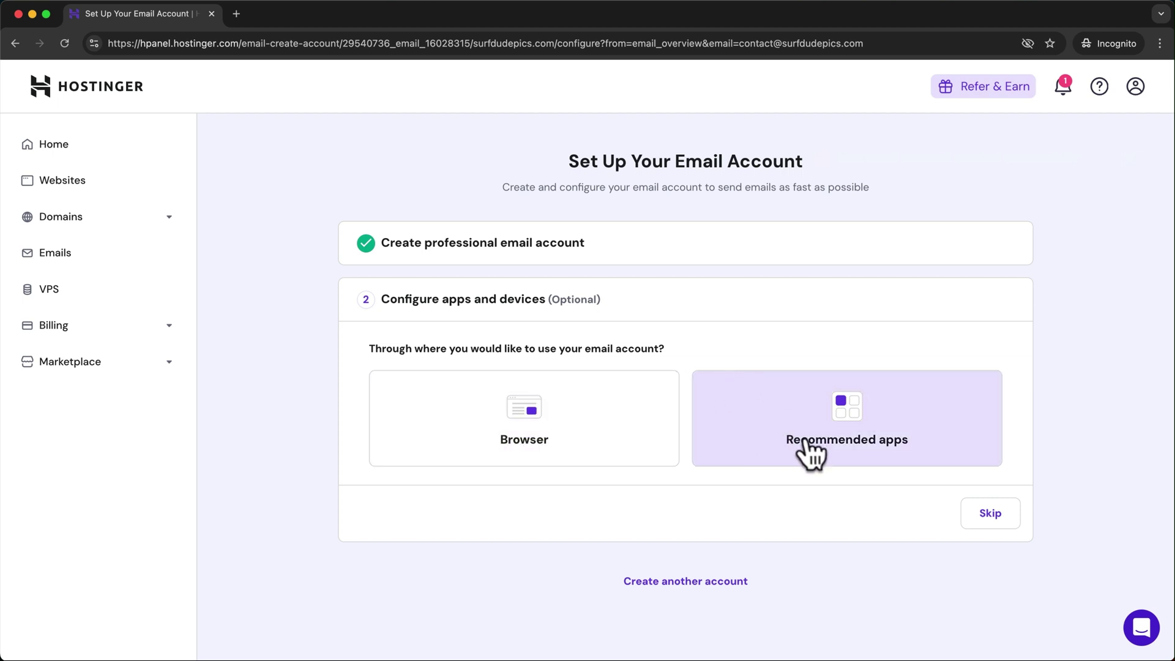
Show Gmail desktop POP settings: pop.hostinger.com, port 995, SSL
click(779, 419)
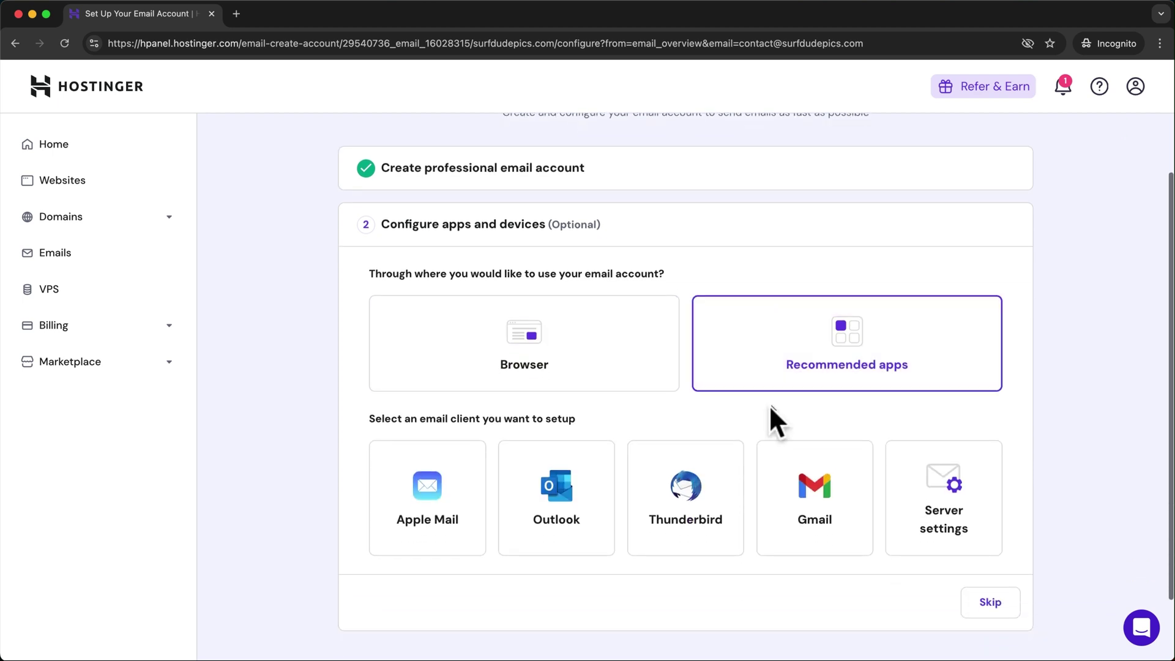
click(807, 493)
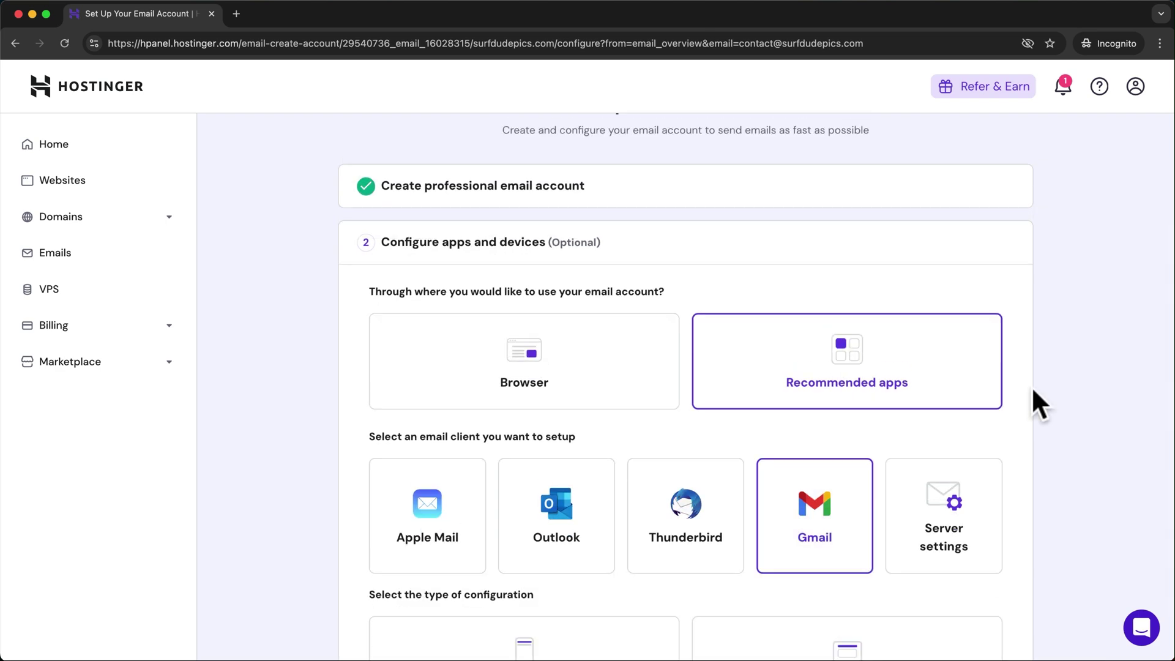
scroll(1040, 404, down, 4)
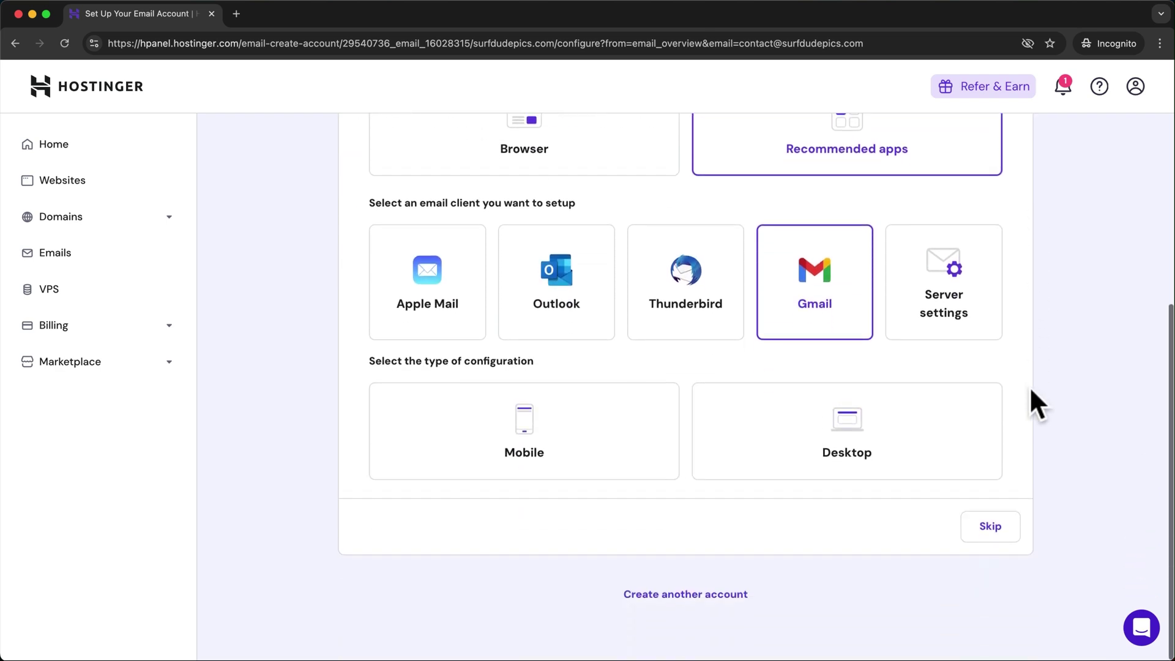
click(851, 408)
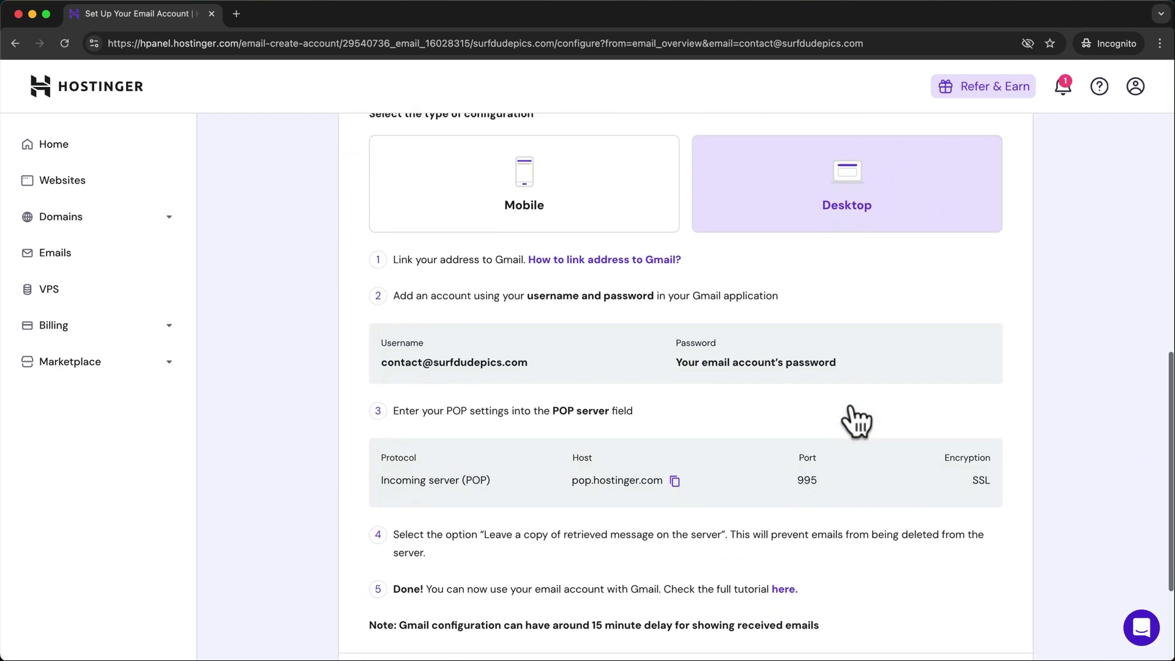
scroll(295, 490, down, 1)
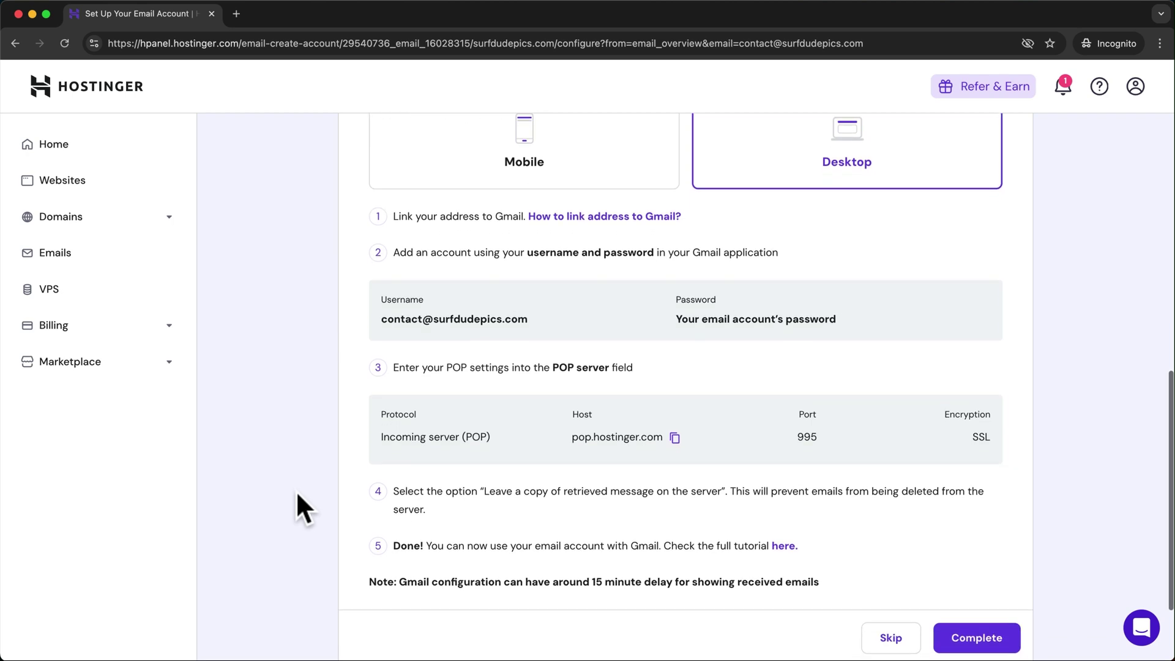